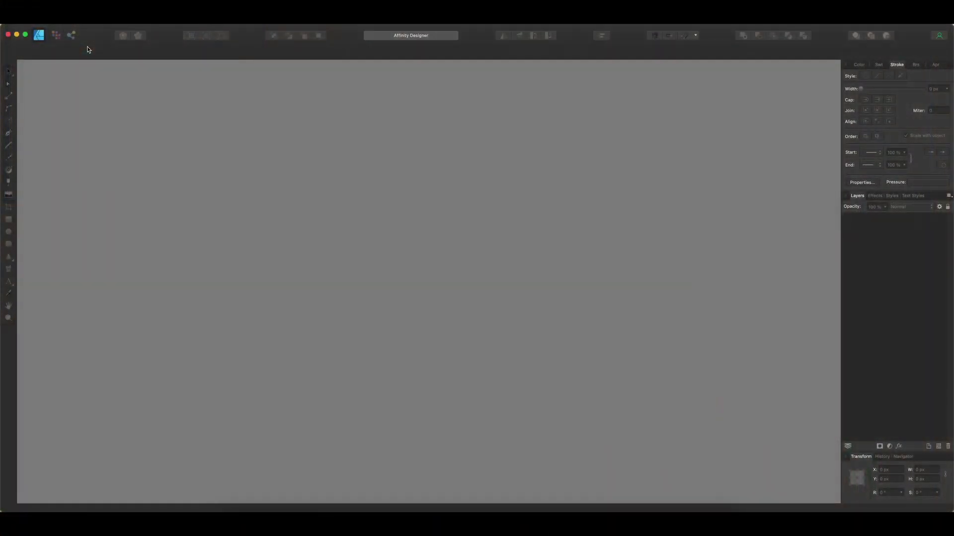
Create a new print document from the Letter preset, 8.5 × 11 in, with an artboard.
{"action": "left_click", "coordinate": [90, 23]}
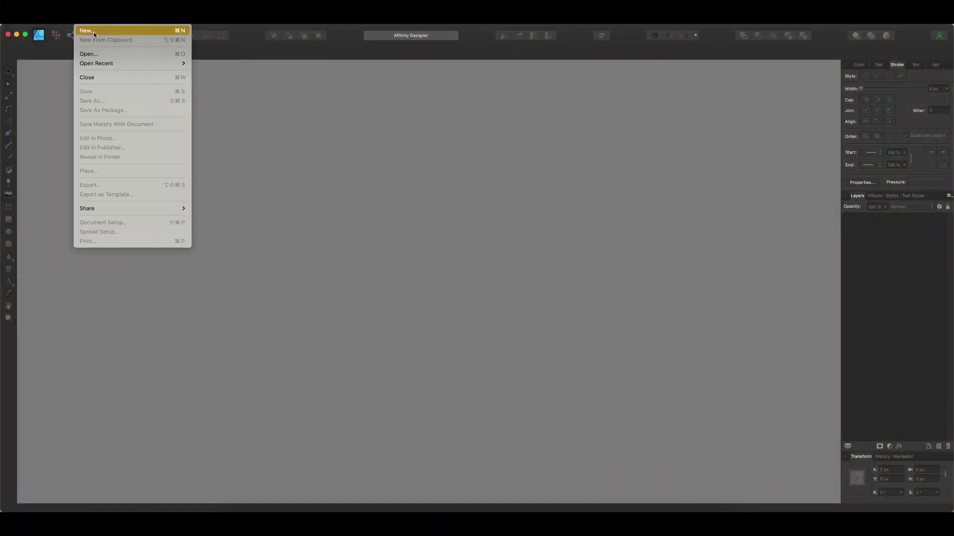
{"action": "left_click", "coordinate": [94, 32]}
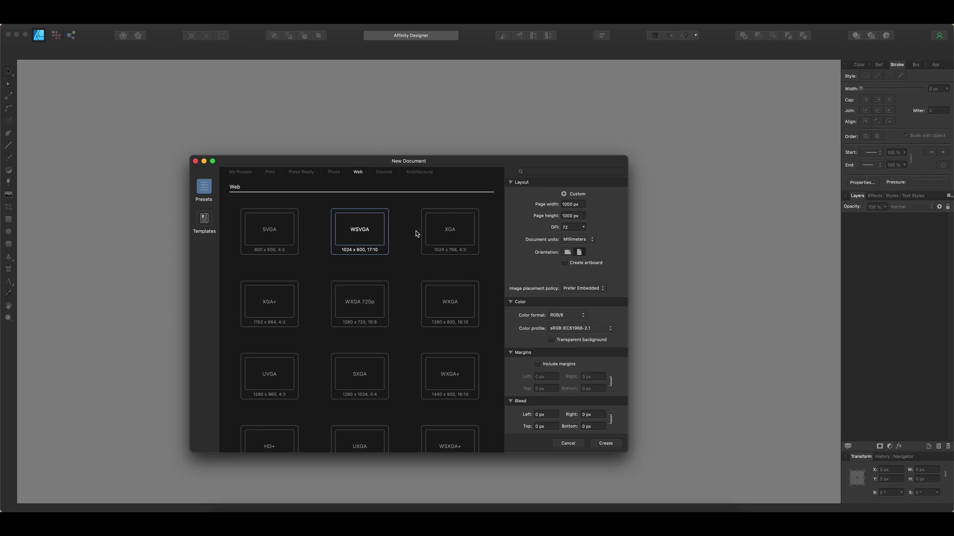
{"action": "left_click", "coordinate": [271, 173]}
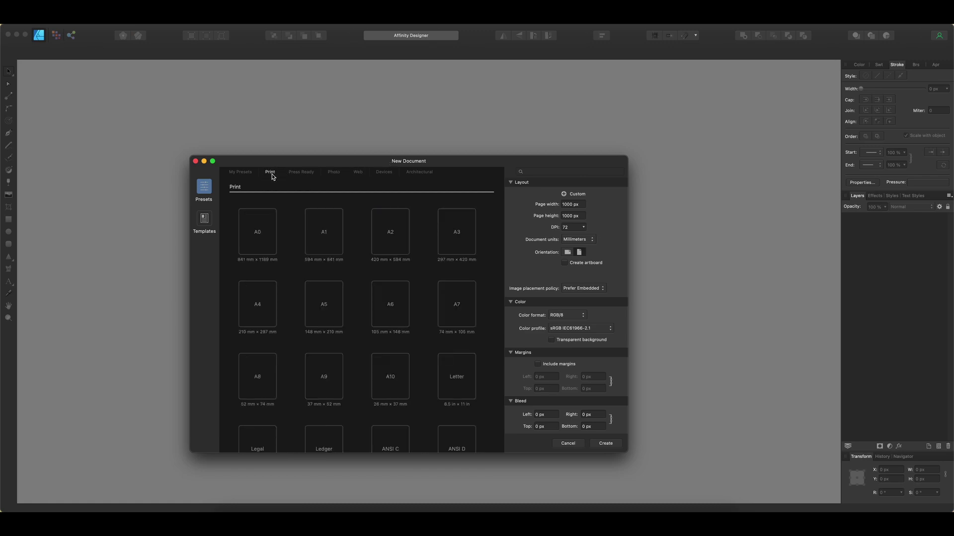
{"action": "left_click", "coordinate": [469, 380]}
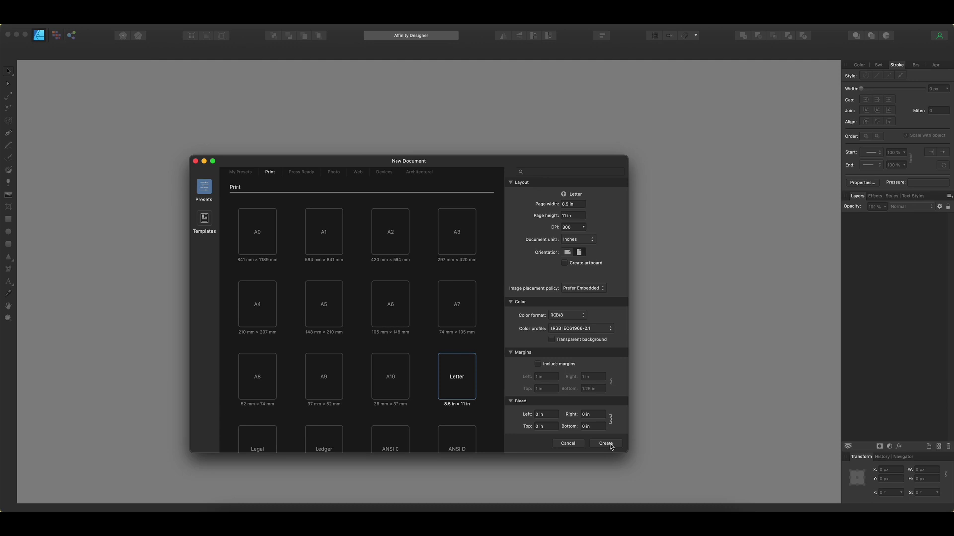
{"action": "left_click", "coordinate": [565, 263]}
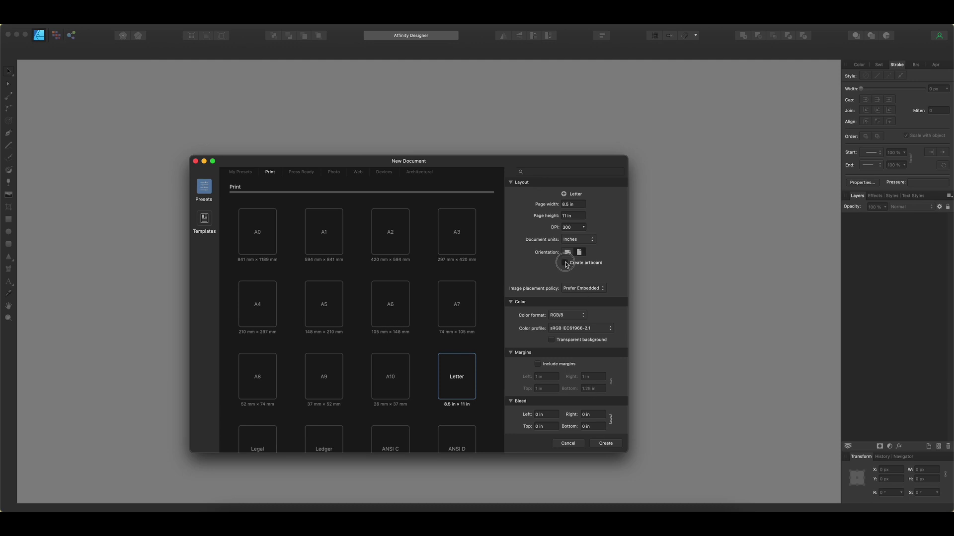
{"action": "left_click", "coordinate": [606, 444]}
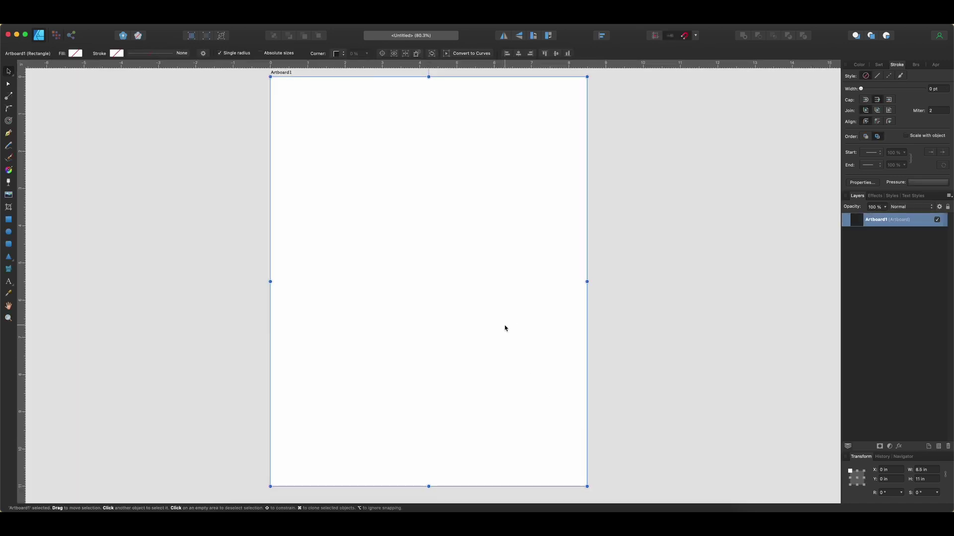
Add the artistic text "RETRO TEXT" near the upper edge of the artboard at about 150 pt.
{"action": "left_click", "coordinate": [9, 282]}
{"action": "left_click", "coordinate": [9, 283]}
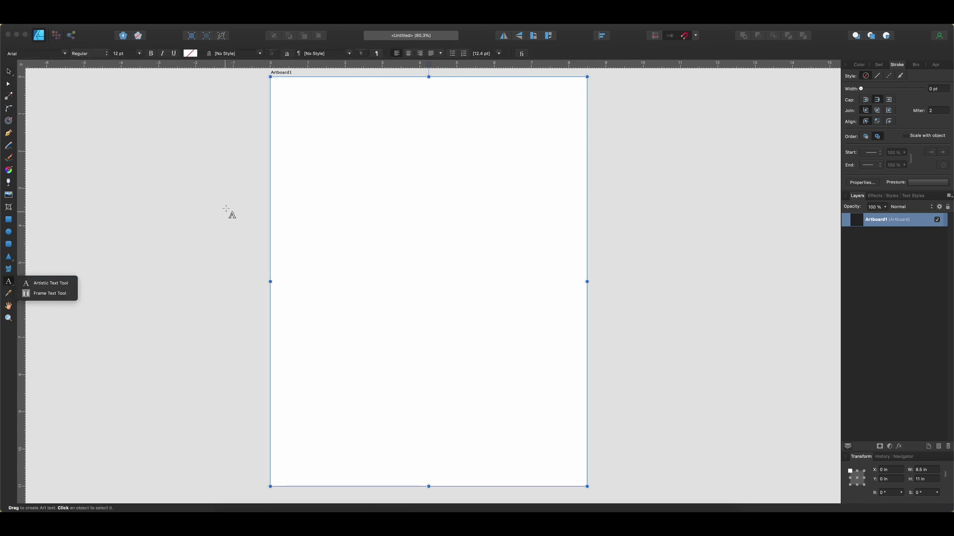
{"action": "left_click", "coordinate": [54, 287]}
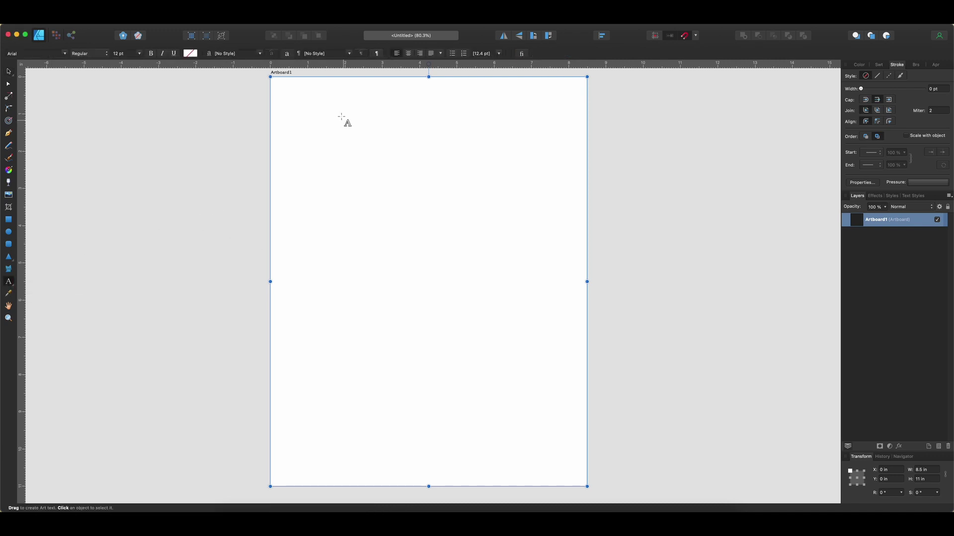
{"action": "left_click_drag", "start_coordinate": [307, 109], "coordinate": [331, 164]}
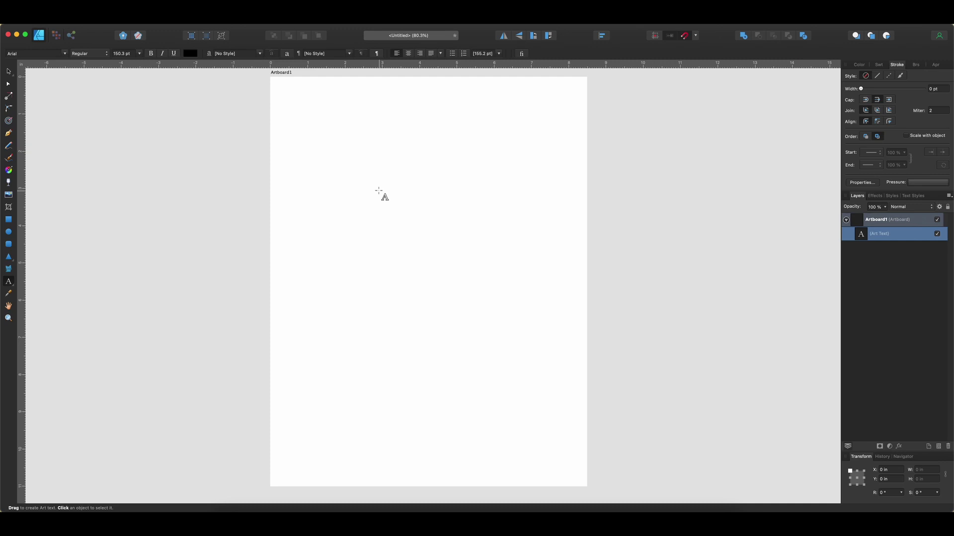
{"action": "type", "text": "RETRO TEXT"}
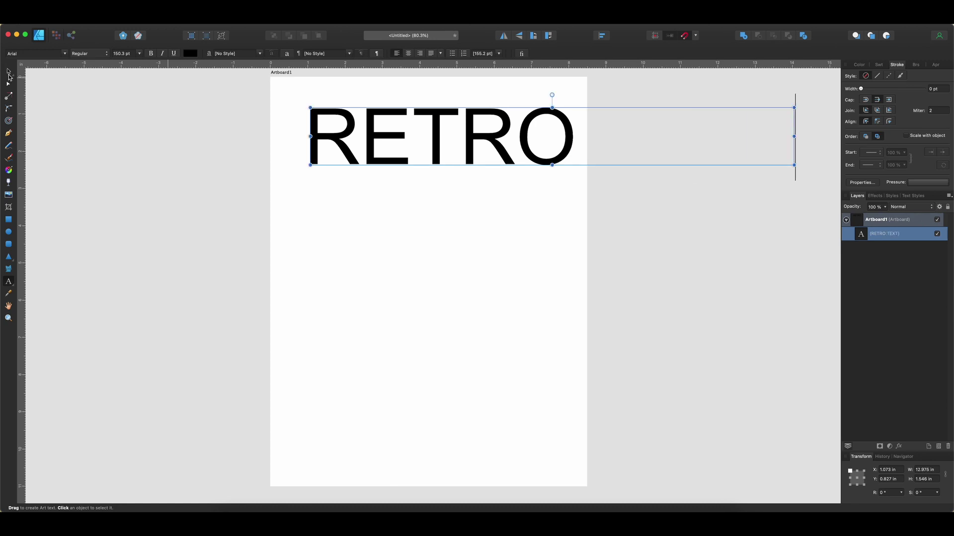
Scale the text down to about 6.97 in wide and centre it near the artboard's upper edge.
{"action": "left_click", "coordinate": [9, 72]}
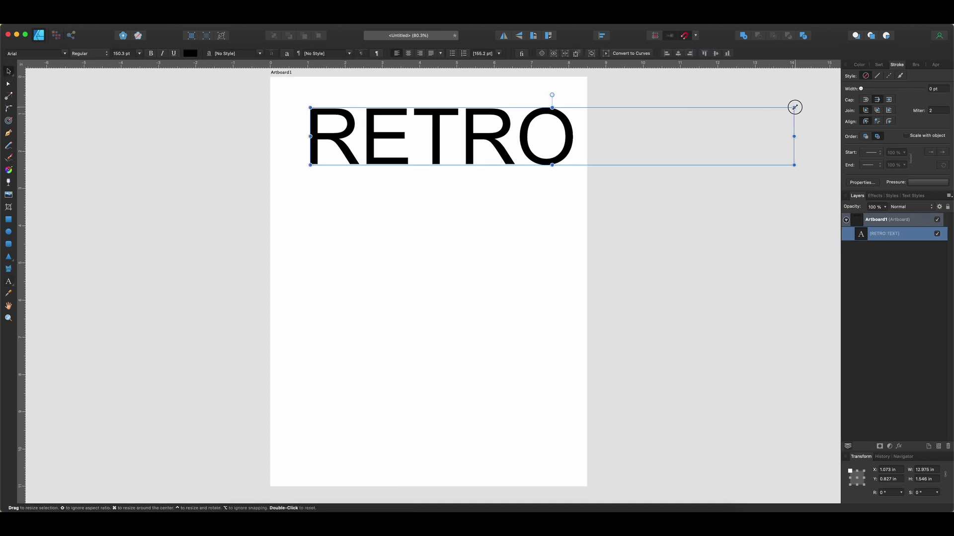
{"action": "left_click_drag", "start_coordinate": [793, 107], "coordinate": [577, 192]}
{"action": "mouse_move", "coordinate": [411, 159]}
{"action": "left_mouse_down"}
{"action": "mouse_move", "coordinate": [380, 130]}
{"action": "mouse_move", "coordinate": [398, 126]}
{"action": "left_mouse_up"}
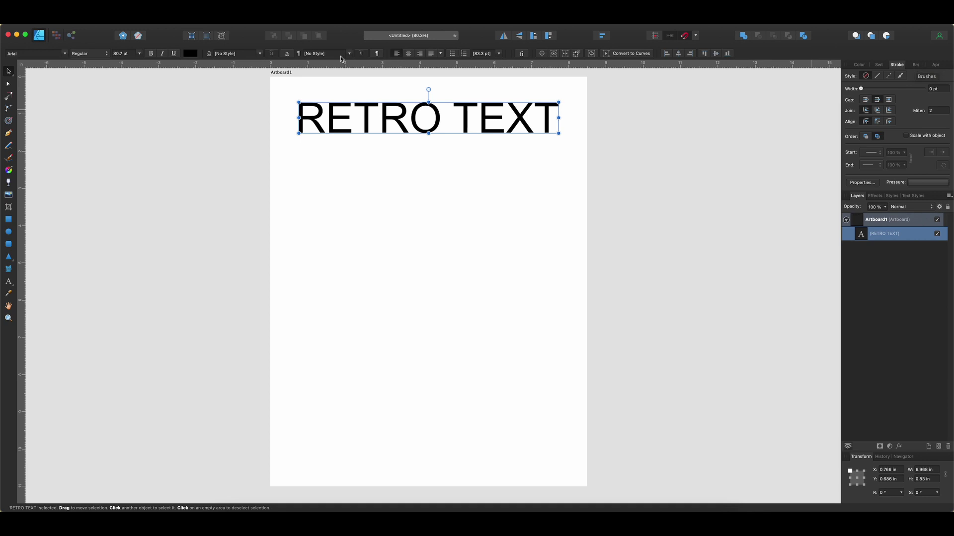
Change the font of the RETRO TEXT object to Firebox.
{"action": "left_click", "coordinate": [65, 54]}
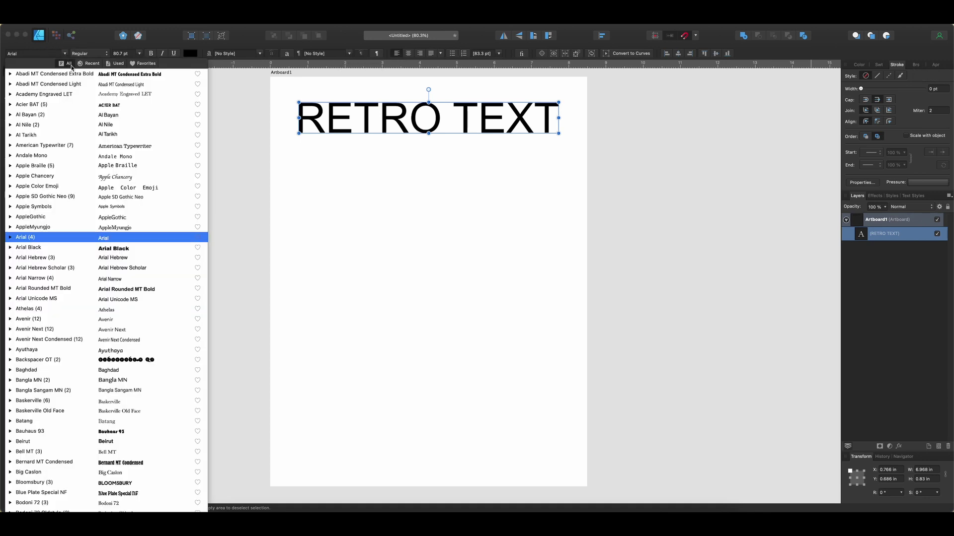
{"action": "scroll", "coordinate": [113, 197], "scroll_direction": "down", "scroll_amount": 15}
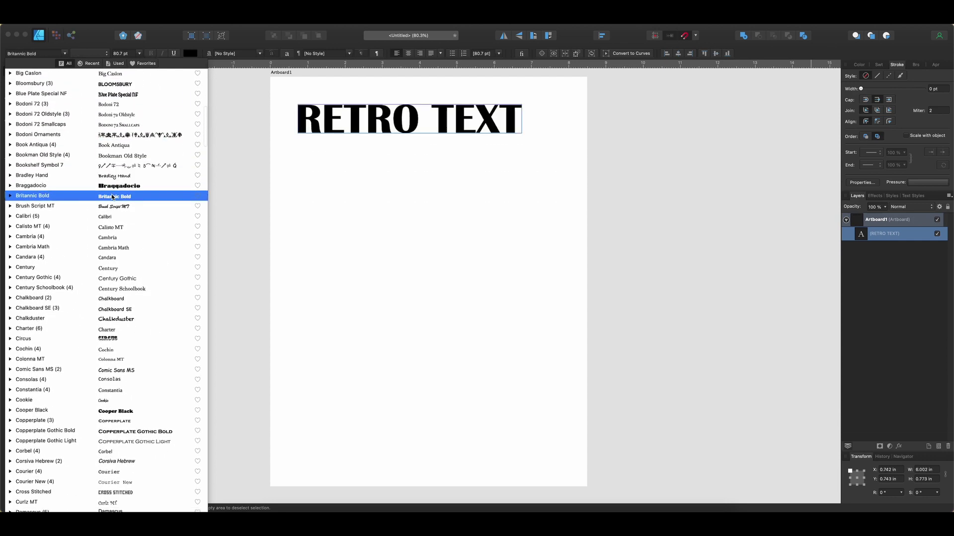
{"action": "scroll", "coordinate": [114, 198], "scroll_direction": "down", "scroll_amount": 5}
{"action": "scroll", "coordinate": [114, 203], "scroll_direction": "down", "scroll_amount": 15}
{"action": "scroll", "coordinate": [114, 209], "scroll_direction": "up", "scroll_amount": 1}
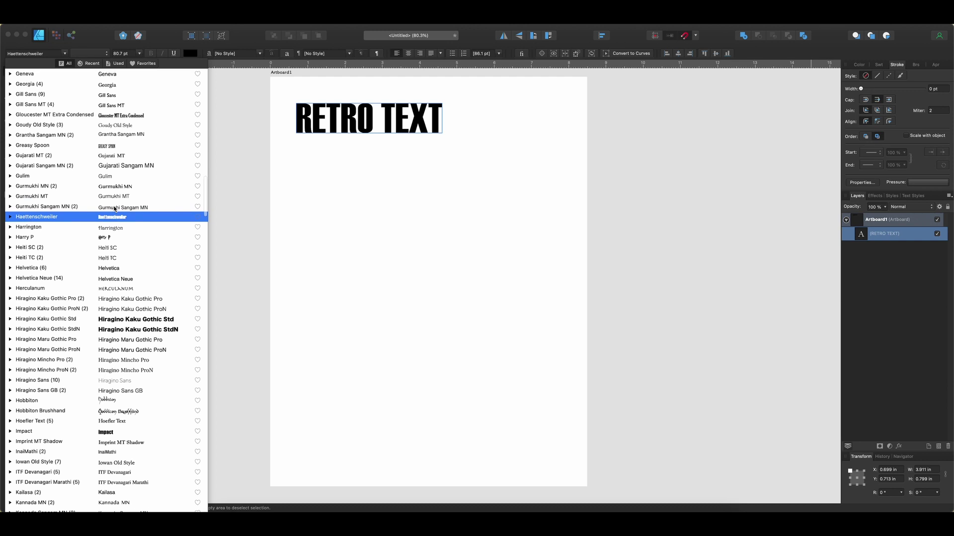
{"action": "scroll", "coordinate": [115, 208], "scroll_direction": "up", "scroll_amount": 10}
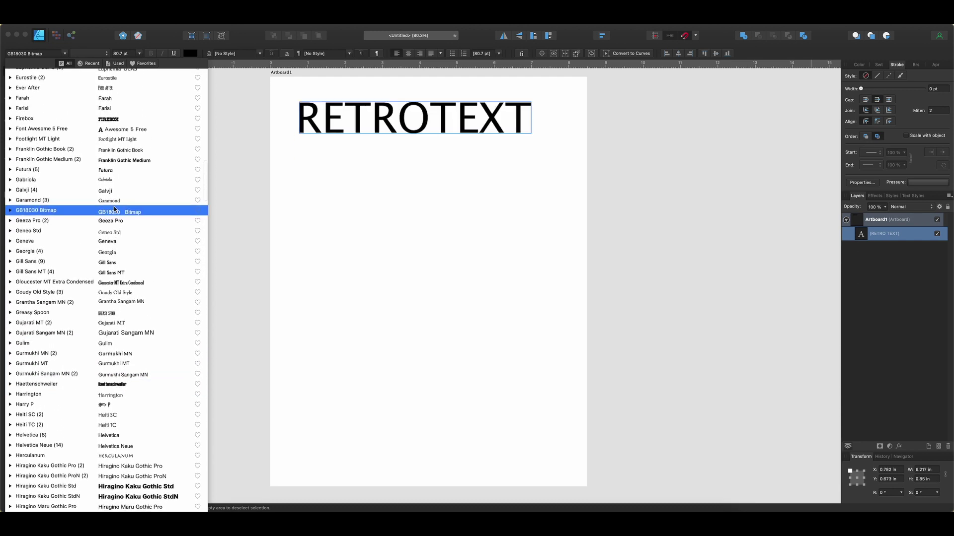
{"action": "left_click", "coordinate": [86, 120]}
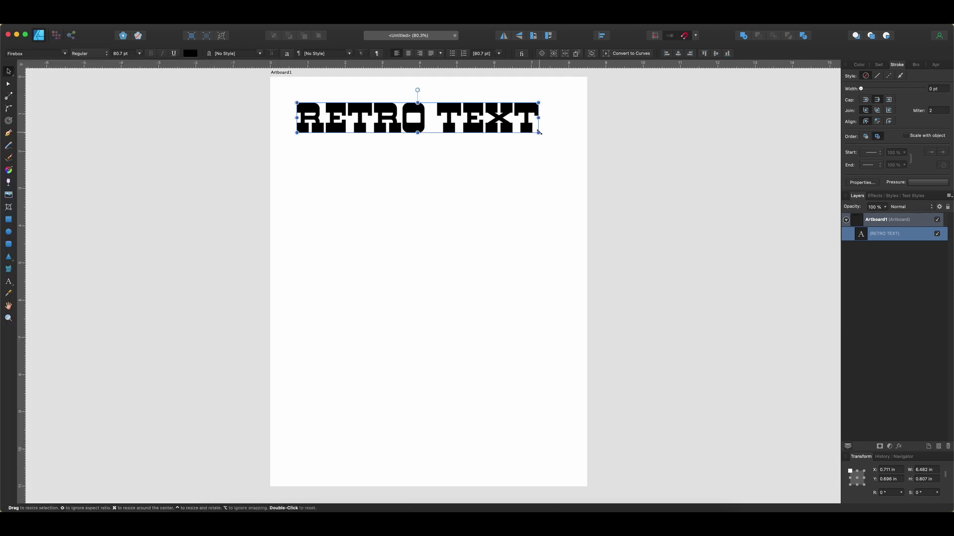
Enlarge the text to about 8.15 in wide, nearly filling the artboard's width, and place a copy directly below it.
{"action": "left_click_drag", "start_coordinate": [538, 132], "coordinate": [581, 164]}
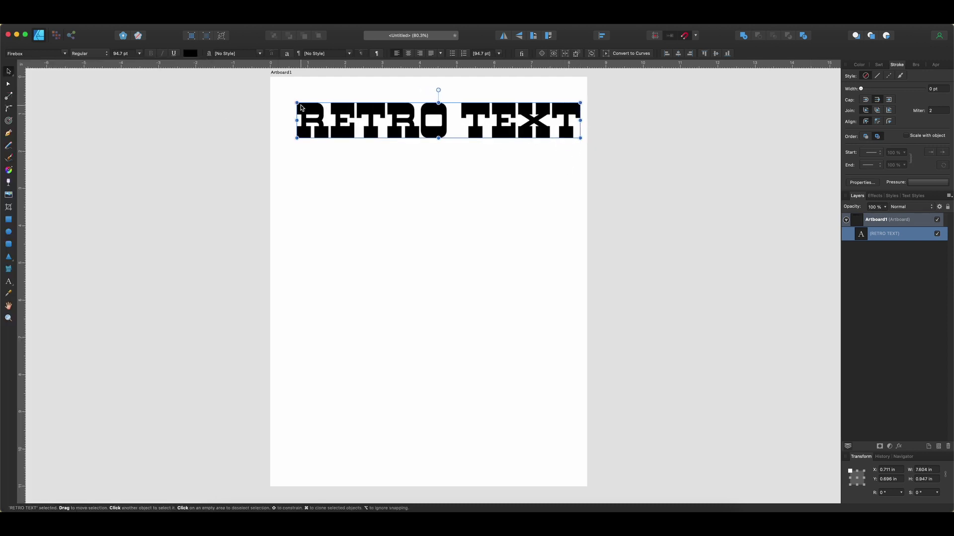
{"action": "left_click_drag", "start_coordinate": [296, 103], "coordinate": [276, 86]}
{"action": "mouse_move", "coordinate": [392, 114]}
{"action": "left_mouse_down"}
{"action": "mouse_move", "coordinate": [393, 106]}
{"action": "mouse_move", "coordinate": [394, 165]}
{"action": "left_mouse_up"}
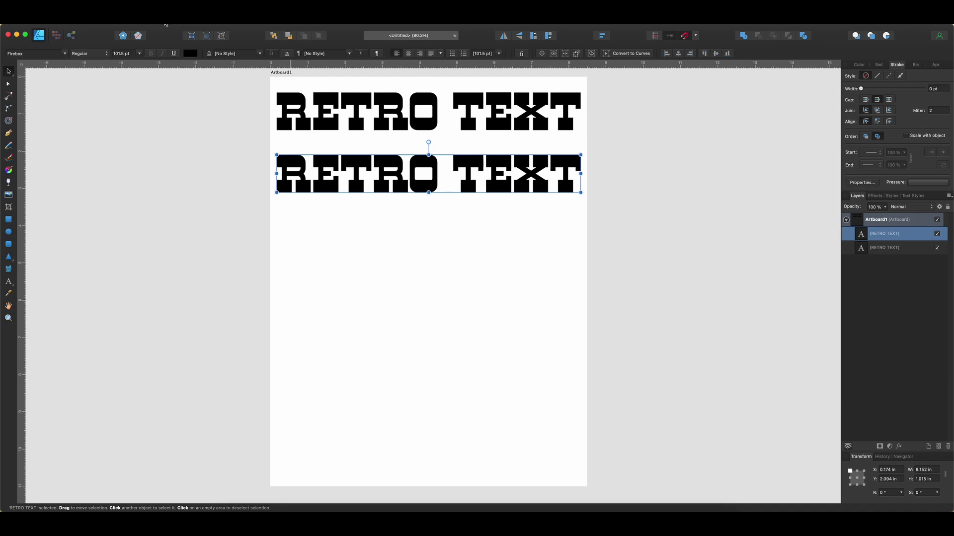
Convert the lower copy of the text to curves and deselect it.
{"action": "left_click", "coordinate": [139, 23]}
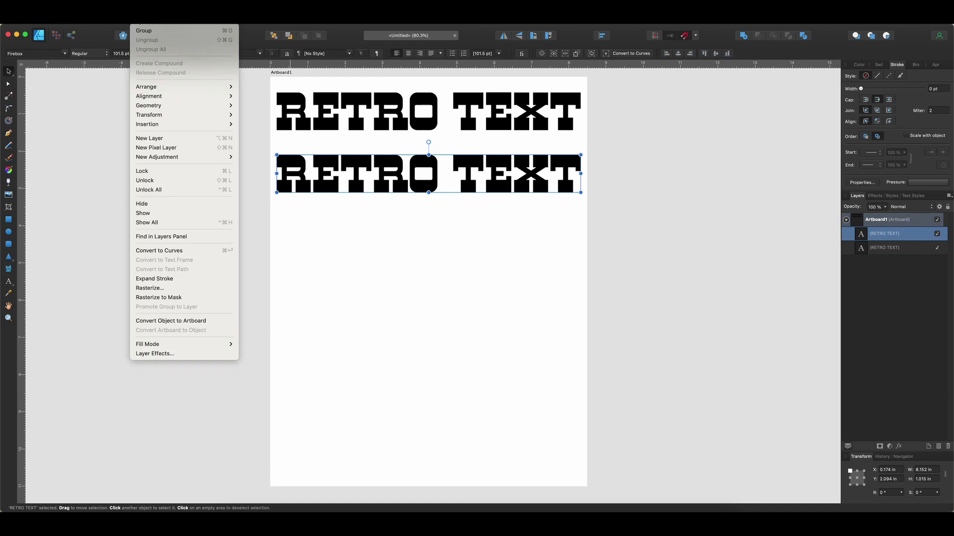
{"action": "left_click", "coordinate": [189, 251]}
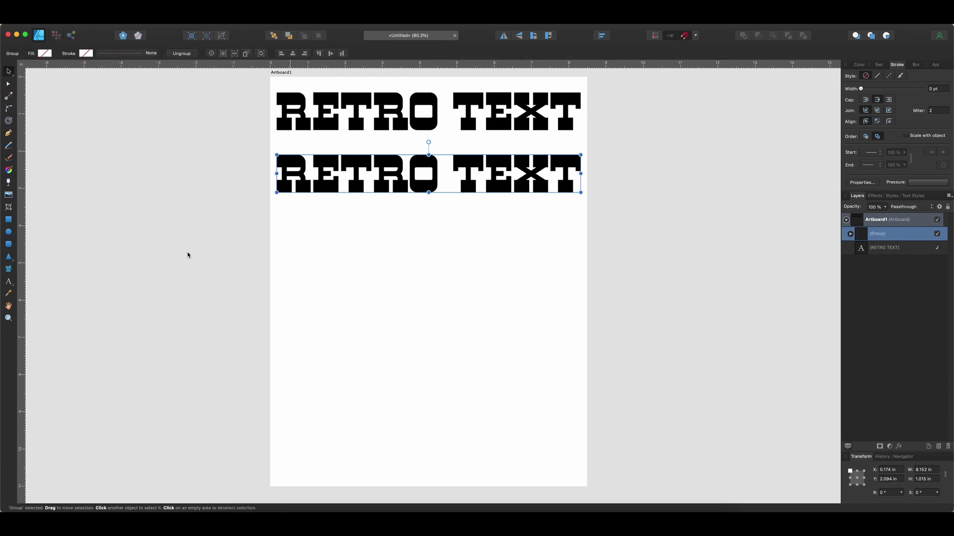
{"action": "left_click", "coordinate": [369, 205]}
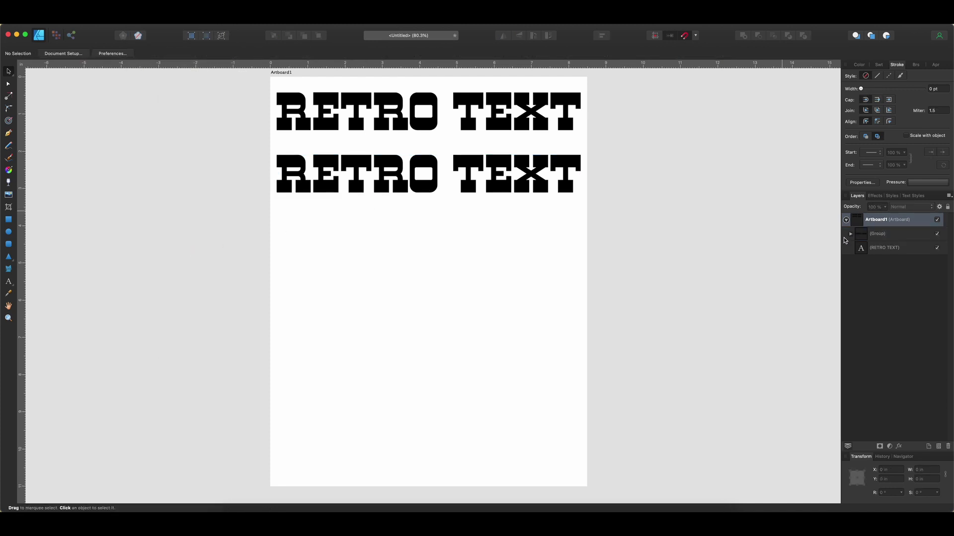
Ungroup the converted letters and merge them into a single curves object with the Add operation.
{"action": "left_click", "coordinate": [862, 233]}
{"action": "right_click", "coordinate": [857, 235]}
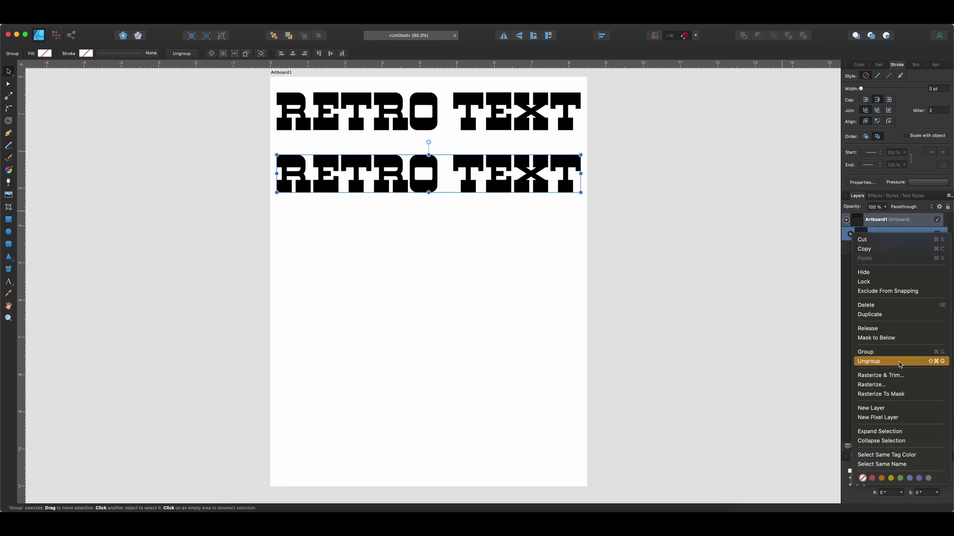
{"action": "left_click", "coordinate": [870, 361]}
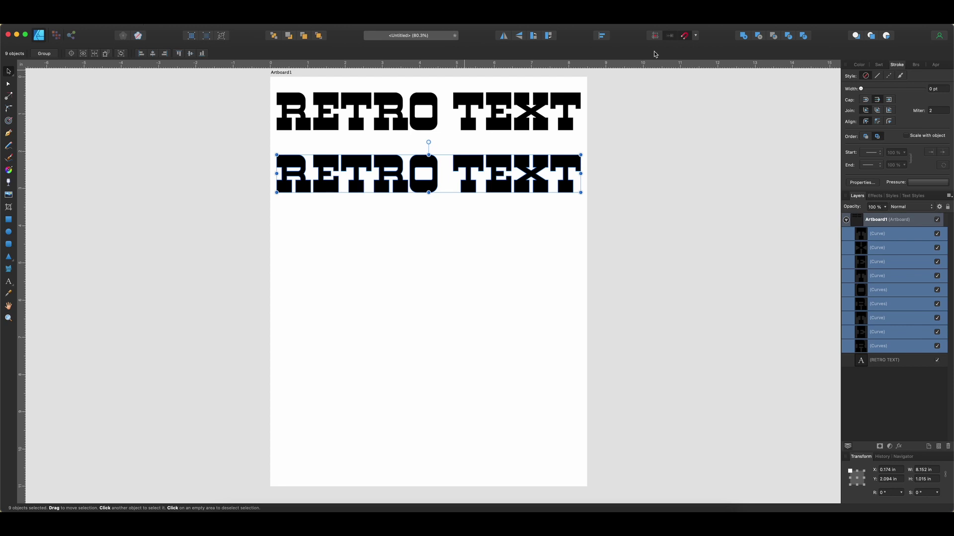
{"action": "left_click", "coordinate": [743, 38]}
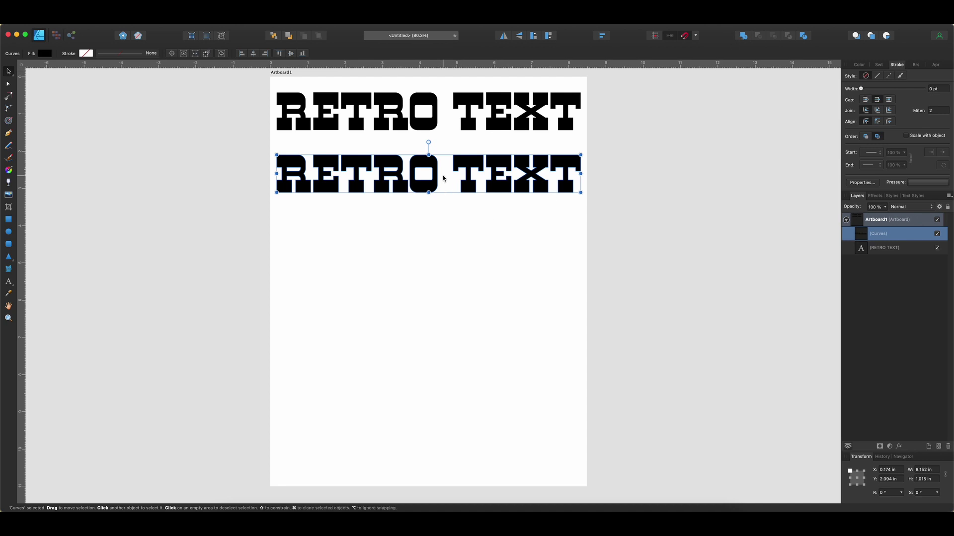
Duplicate the merged lettering twice in place and fill the middle copy with white.
{"action": "key", "text": "super+j"}
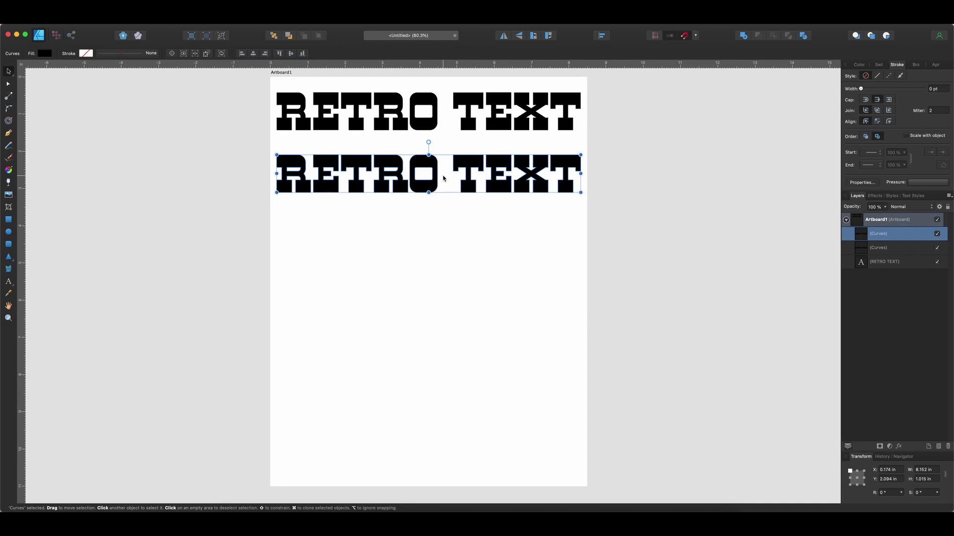
{"action": "key", "text": "super+j"}
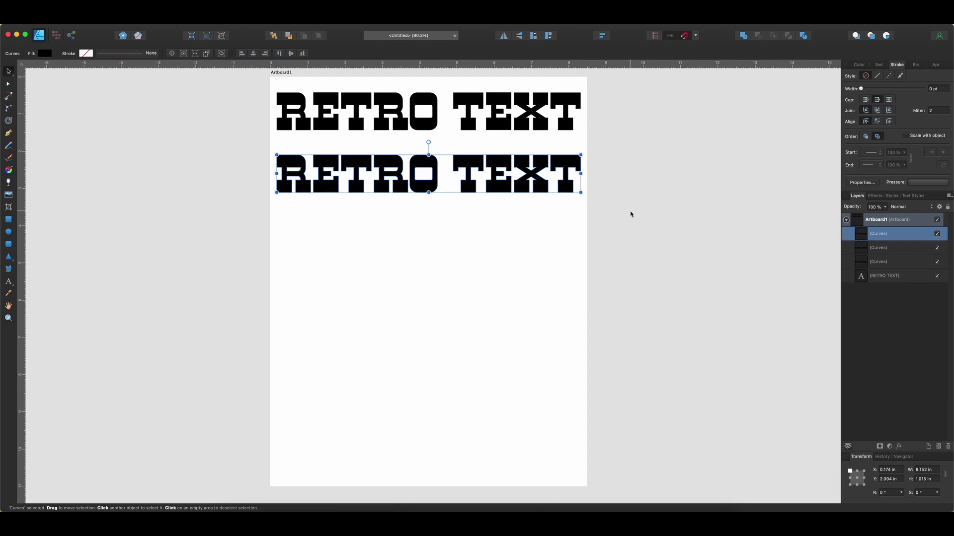
{"action": "left_click", "coordinate": [867, 250]}
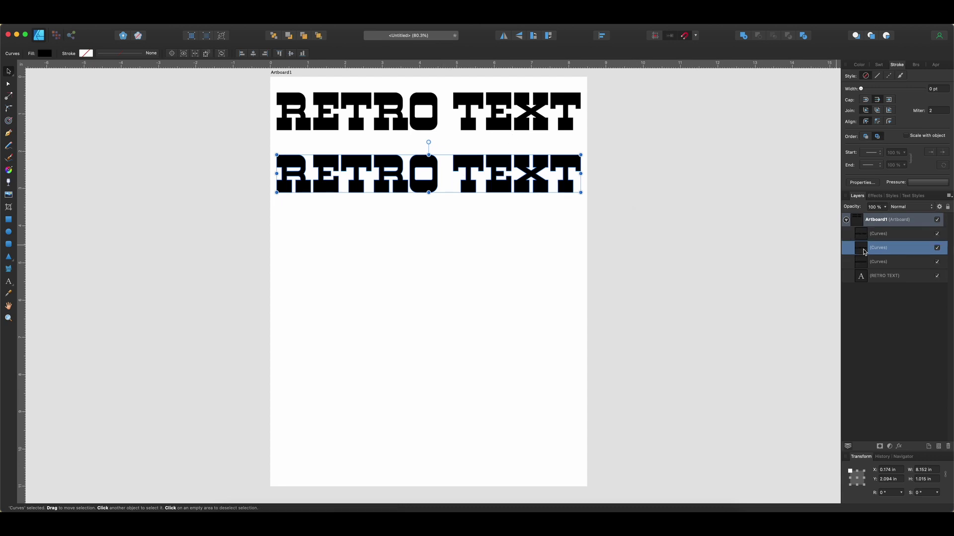
{"action": "left_click", "coordinate": [862, 66]}
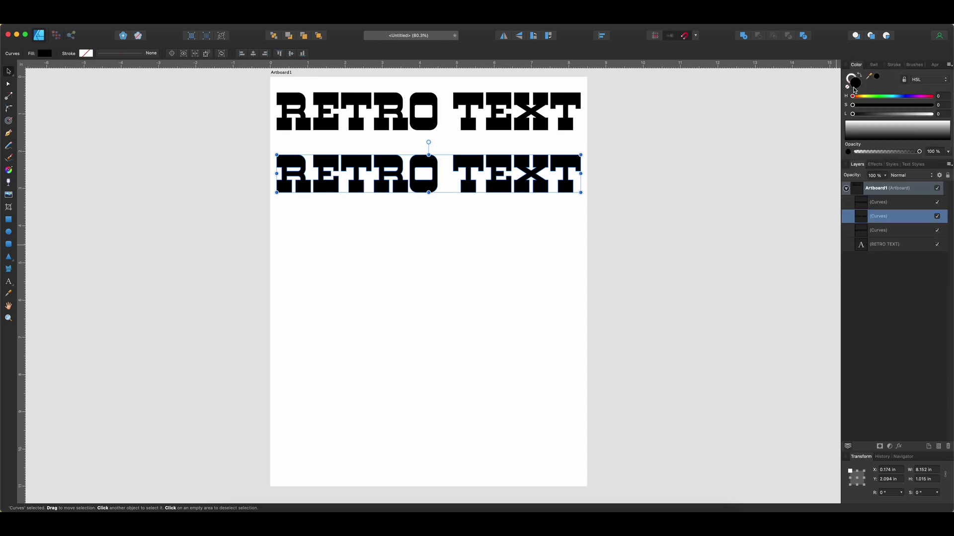
{"action": "left_click", "coordinate": [876, 65]}
{"action": "left_click", "coordinate": [948, 112]}
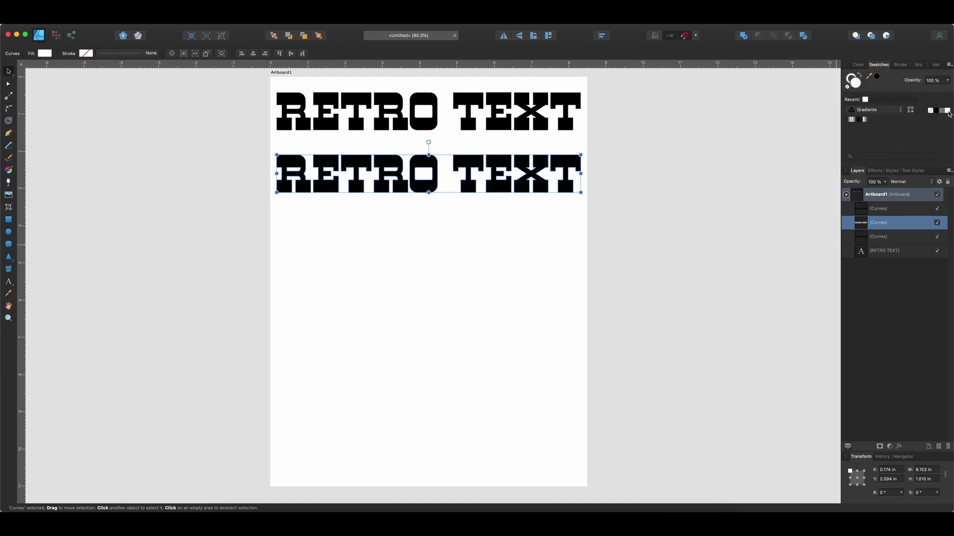
Contour the topmost curves copy inward to about -0.03 in and the bottommost curves copy outward to about 0.024 in.
{"action": "left_click", "coordinate": [872, 215]}
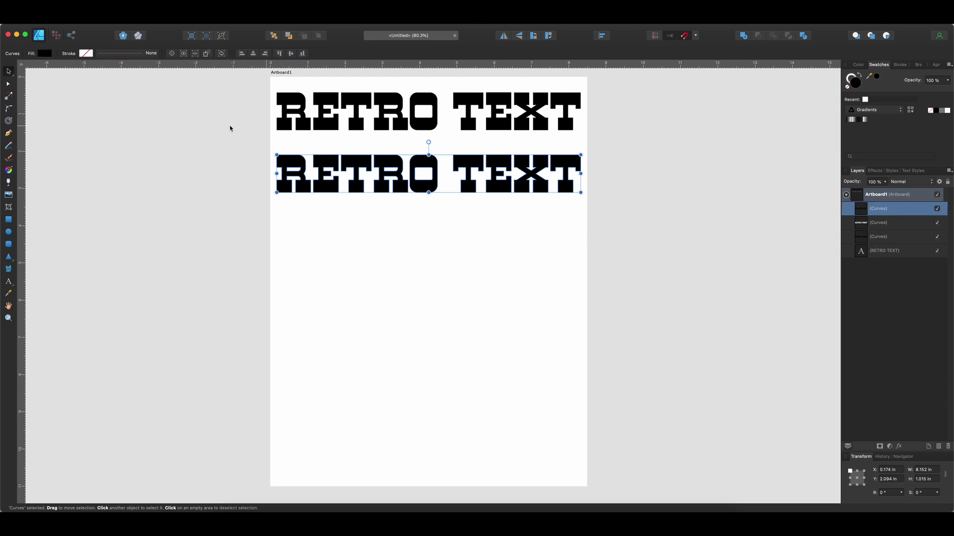
{"action": "left_click", "coordinate": [8, 121]}
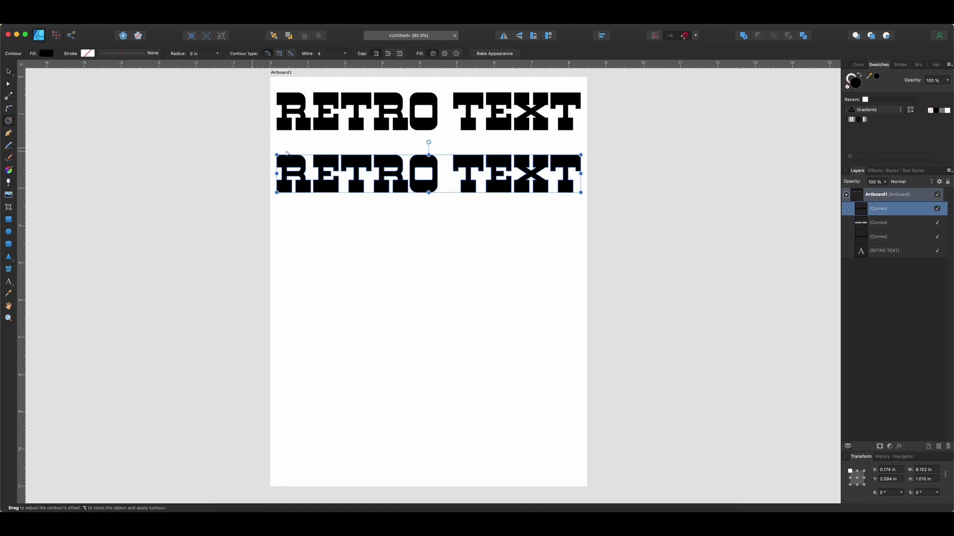
{"action": "mouse_move", "coordinate": [286, 157]}
{"action": "left_mouse_down"}
{"action": "mouse_move", "coordinate": [283, 146]}
{"action": "mouse_move", "coordinate": [284, 155]}
{"action": "left_mouse_up"}
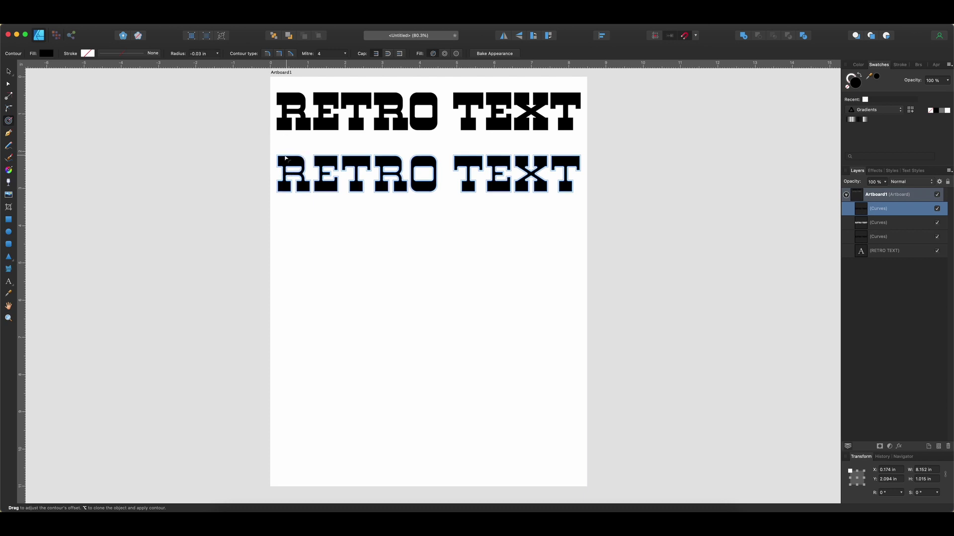
{"action": "left_click", "coordinate": [863, 239]}
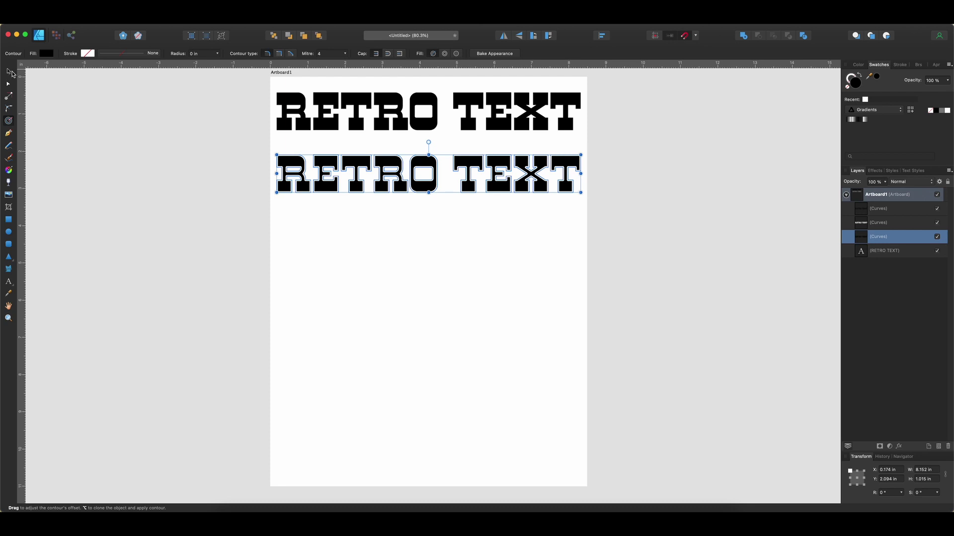
{"action": "left_click_drag", "start_coordinate": [288, 157], "coordinate": [289, 169]}
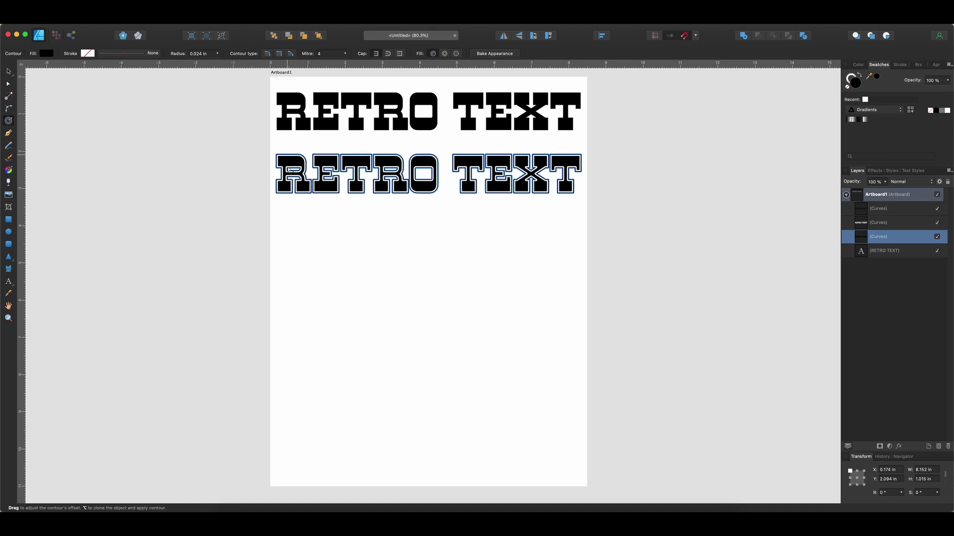
Duplicate the three stacked curves of the lower lettering straight down to Y about 4.06 in.
{"action": "left_click", "coordinate": [9, 73]}
{"action": "left_click", "coordinate": [392, 262]}
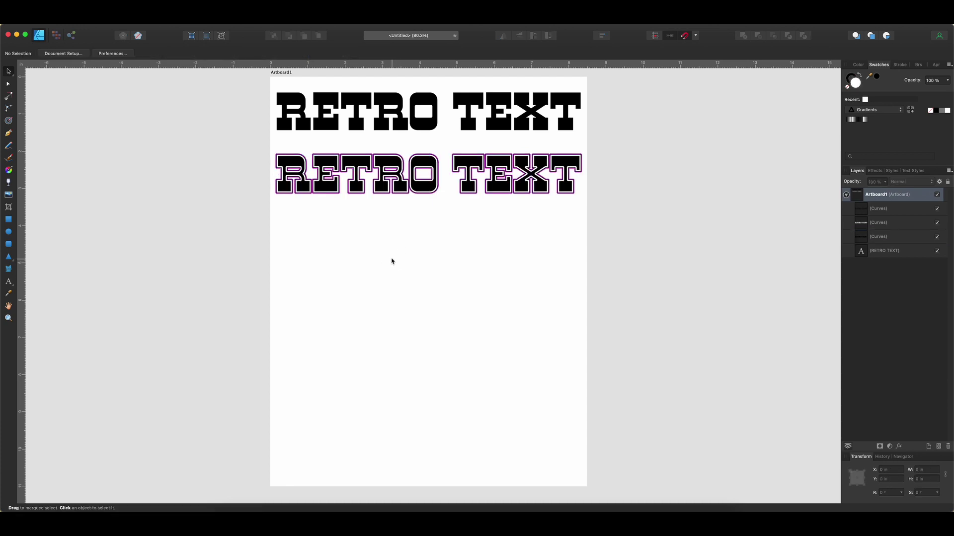
{"action": "left_click_drag", "start_coordinate": [276, 222], "coordinate": [591, 146]}
{"action": "left_click_drag", "start_coordinate": [245, 216], "coordinate": [604, 138]}
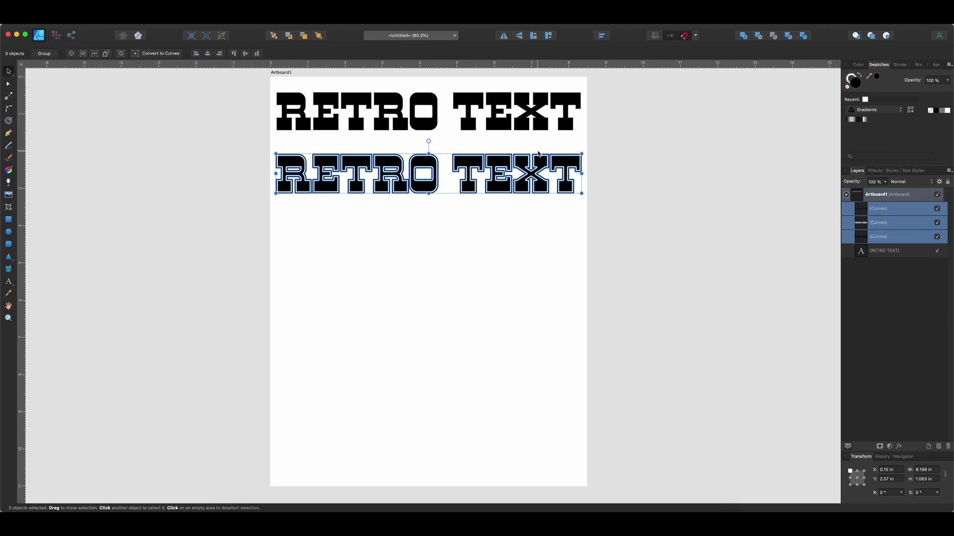
{"action": "left_click_drag", "start_coordinate": [491, 161], "coordinate": [490, 243]}
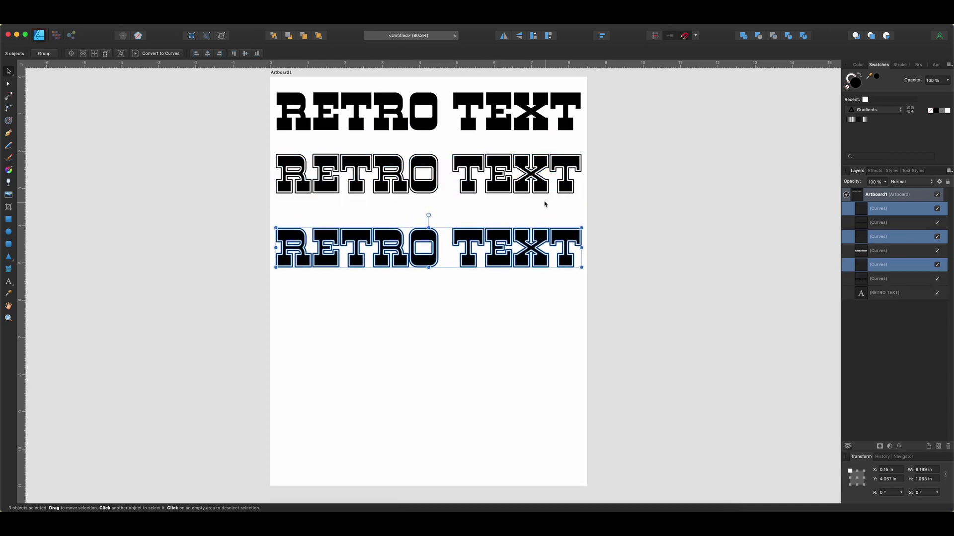
Group the three stacked curves of the middle lettering and deselect the group.
{"action": "left_click", "coordinate": [262, 211]}
{"action": "left_click_drag", "start_coordinate": [262, 211], "coordinate": [620, 143]}
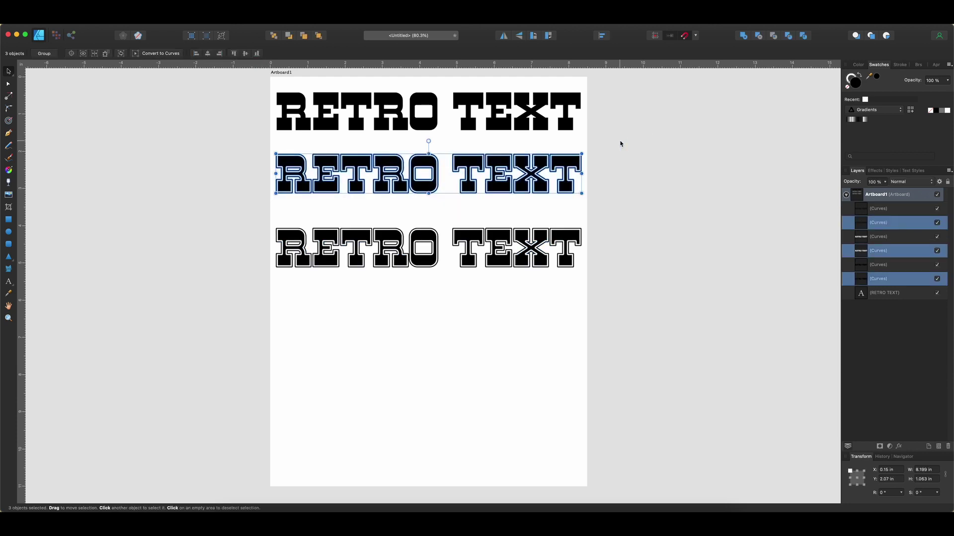
{"action": "key", "text": "cmd+g"}
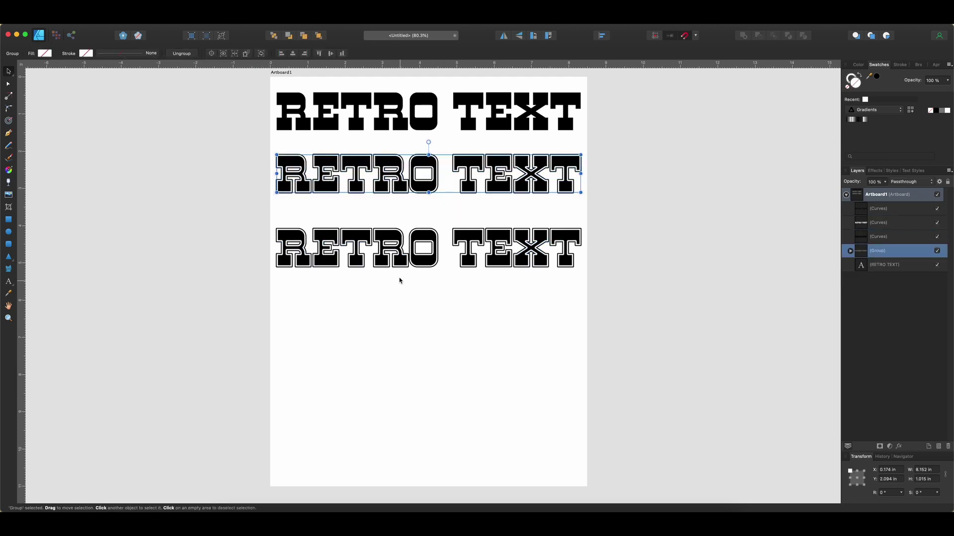
{"action": "left_click", "coordinate": [272, 281]}
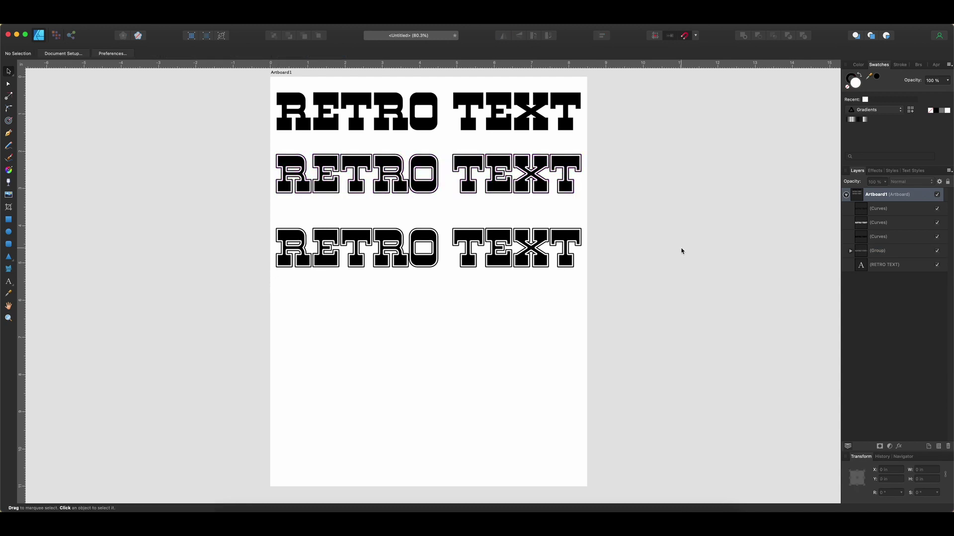
Duplicate the topmost curves of the lowest lettering in place and deselect the copy.
{"action": "left_click", "coordinate": [882, 215]}
{"action": "key", "text": "super+j"}
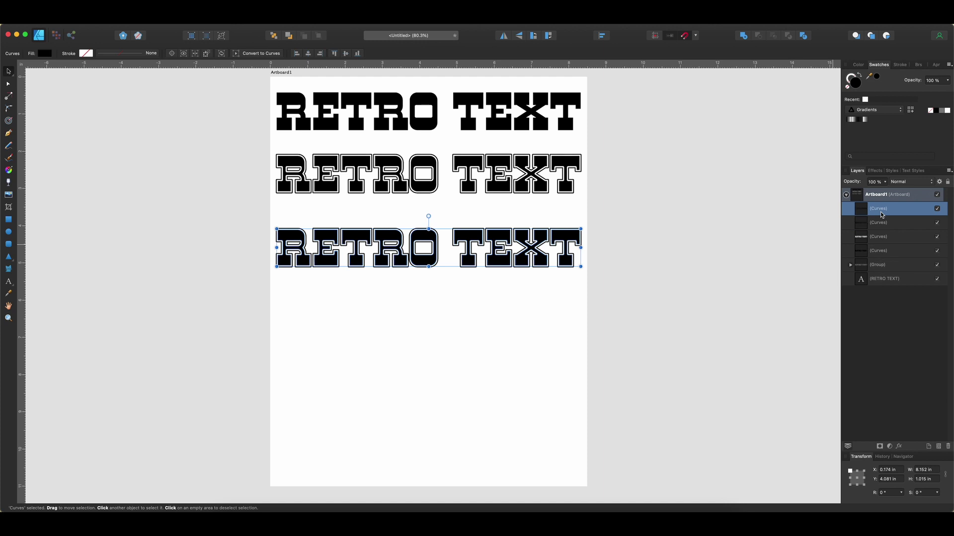
{"action": "left_click", "coordinate": [9, 134]}
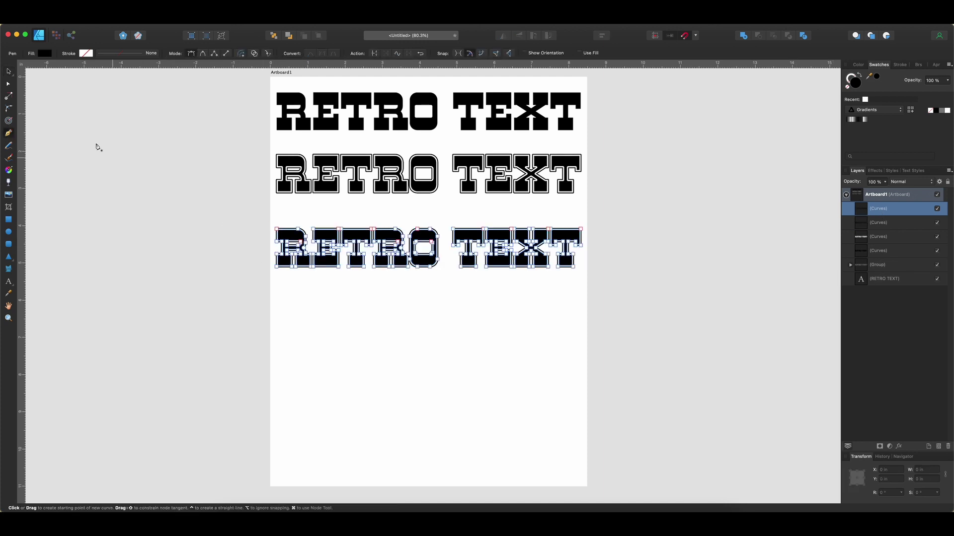
{"action": "left_click", "coordinate": [8, 70]}
{"action": "left_click", "coordinate": [230, 190]}
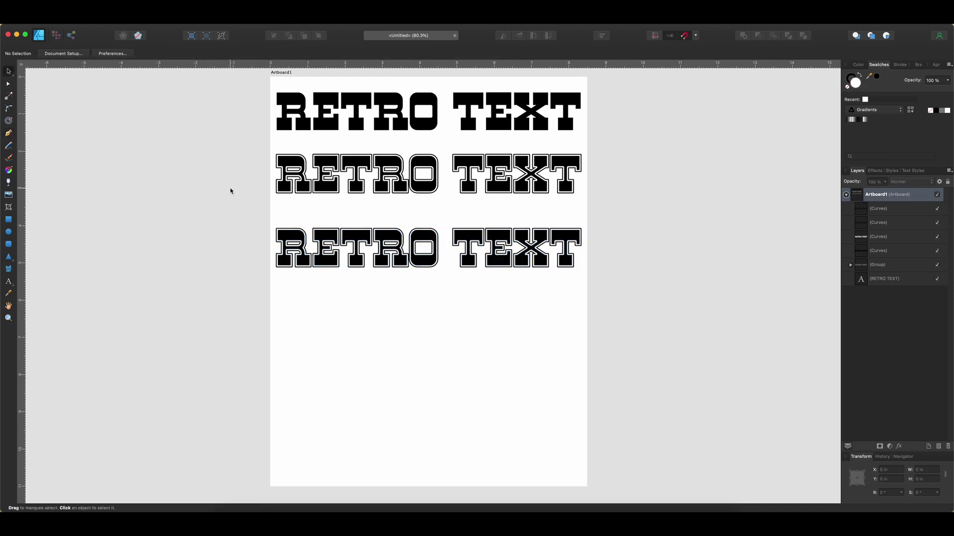
Draw a straight 8.5 in line with the Pen tool across the artboard just above the lowest lettering, with a 2 pt stroke.
{"action": "left_click", "coordinate": [9, 133]}
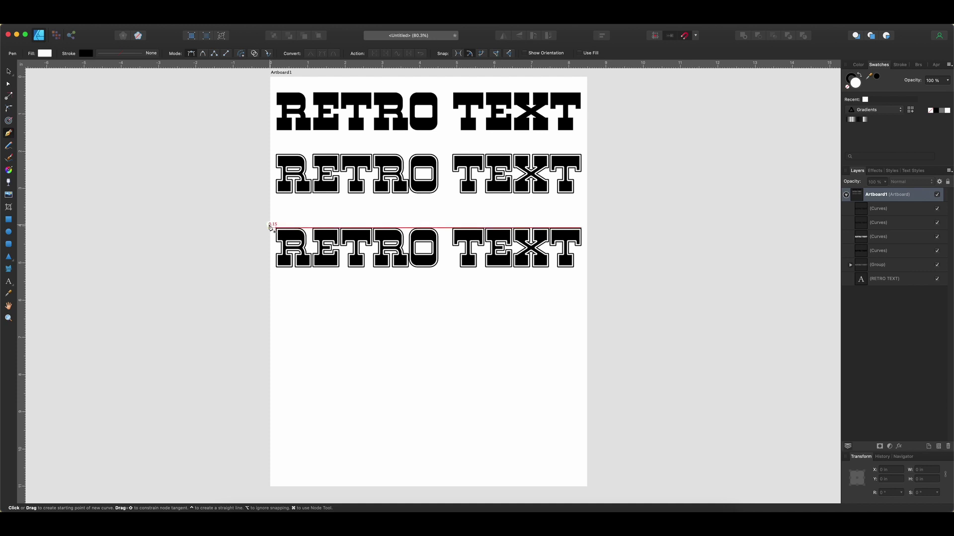
{"action": "scroll", "coordinate": [275, 229], "scroll_direction": "up", "scroll_amount": 3}
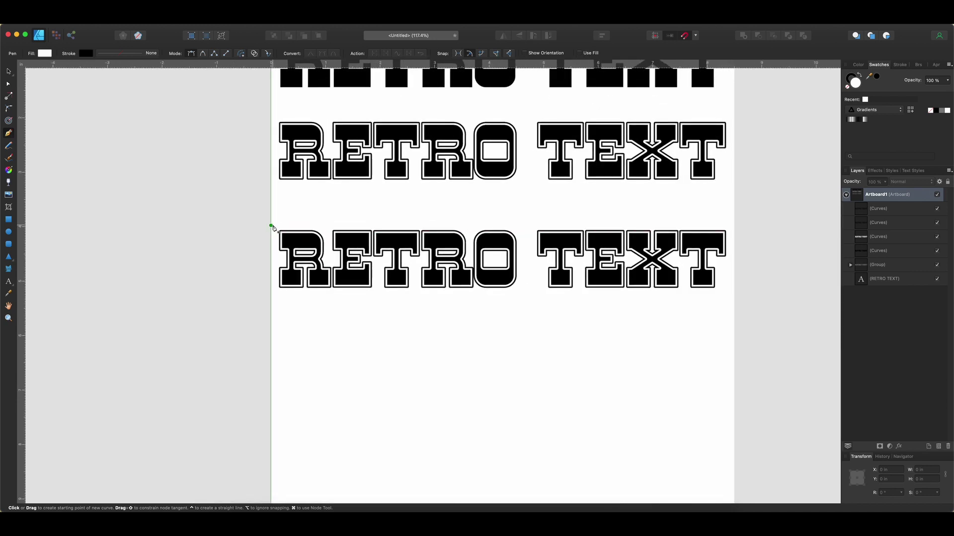
{"action": "left_click", "coordinate": [271, 226]}
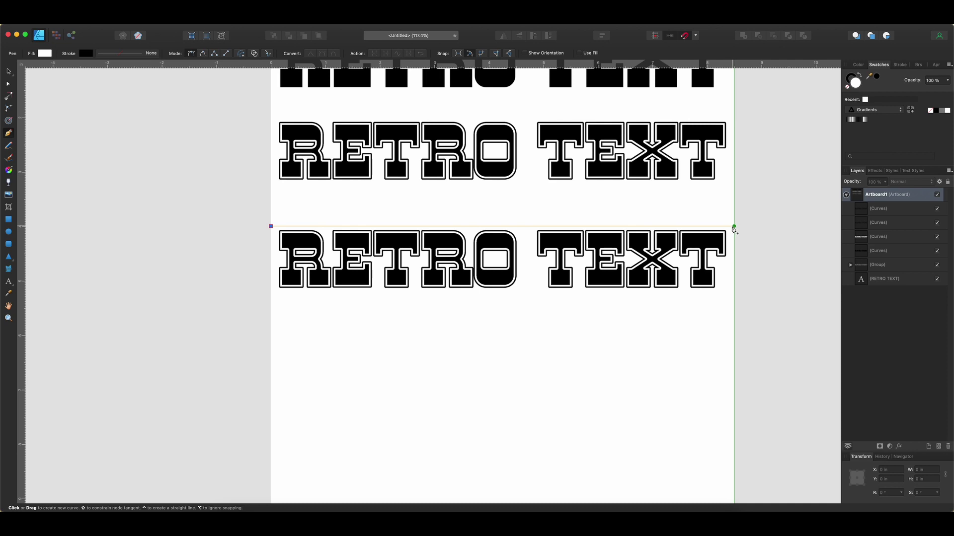
{"action": "left_click", "coordinate": [735, 226]}
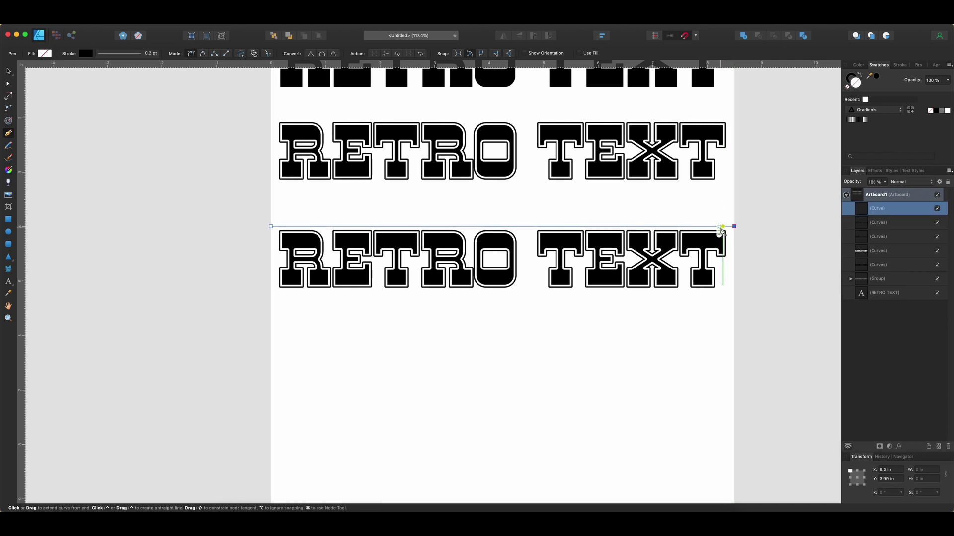
{"action": "left_click", "coordinate": [900, 65]}
{"action": "left_click_drag", "start_coordinate": [864, 90], "coordinate": [877, 91]}
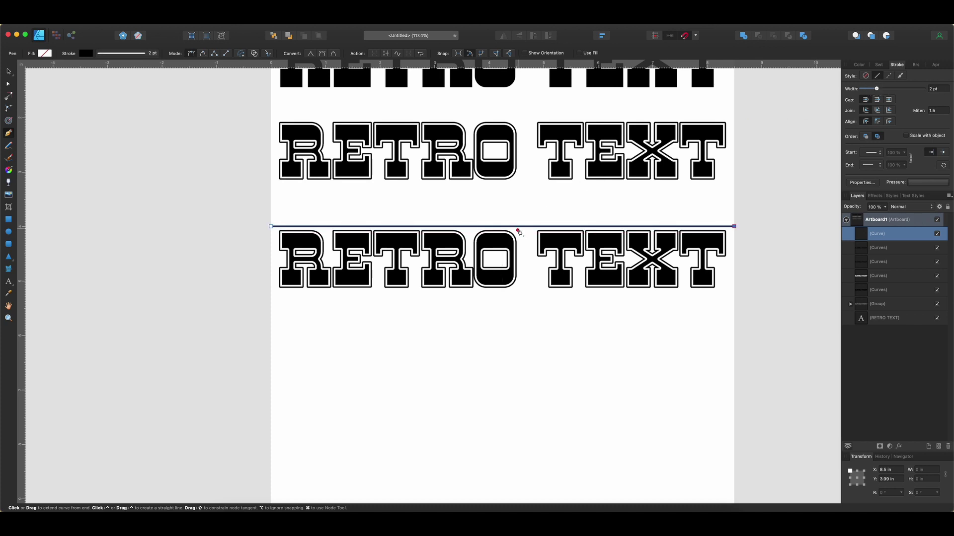
Move the line to the lowest lettering's upper edge and duplicate it downward at about 0.047 in spacing until 25 lines cover the letters.
{"action": "left_click", "coordinate": [9, 72]}
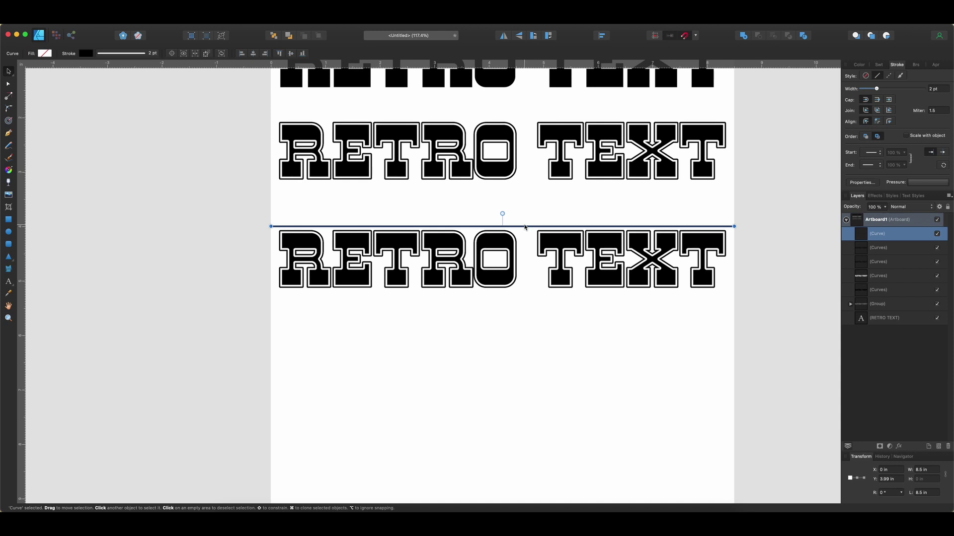
{"action": "left_click_drag", "start_coordinate": [525, 227], "coordinate": [525, 235]}
{"action": "key", "text": "super+j"}
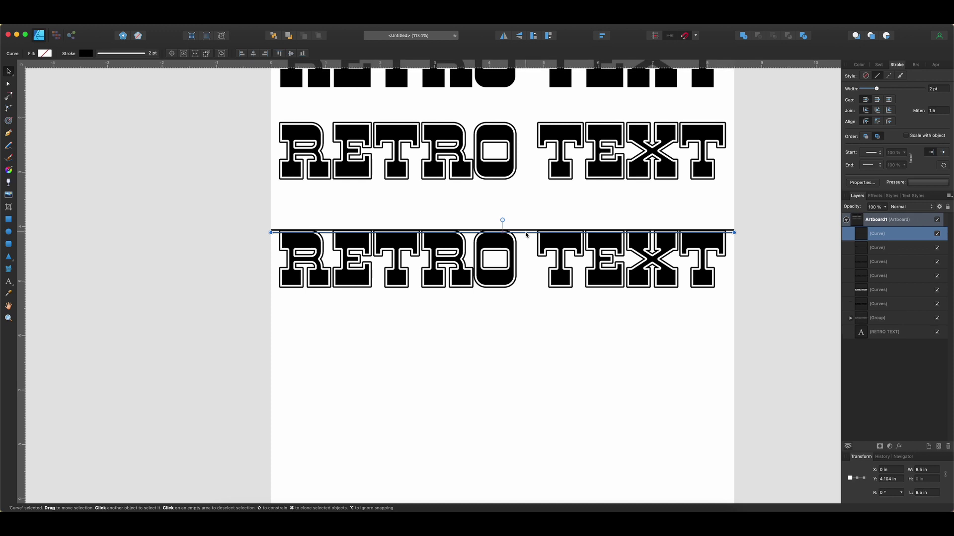
{"action": "key", "text": "super+j"}
{"action": "key", "text": "super+j"}
{"action": "key", "text": "super+j"}
{"action": "key", "text": "super+j"}
{"action": "key", "text": "super+j"}
{"action": "key", "text": "super+j"}
{"action": "key", "text": "super+j"}
{"action": "key", "text": "super+j"}
{"action": "key", "text": "super+j"}
{"action": "key", "text": "super+j"}
{"action": "key", "text": "super+j"}
{"action": "key", "text": "super+j"}
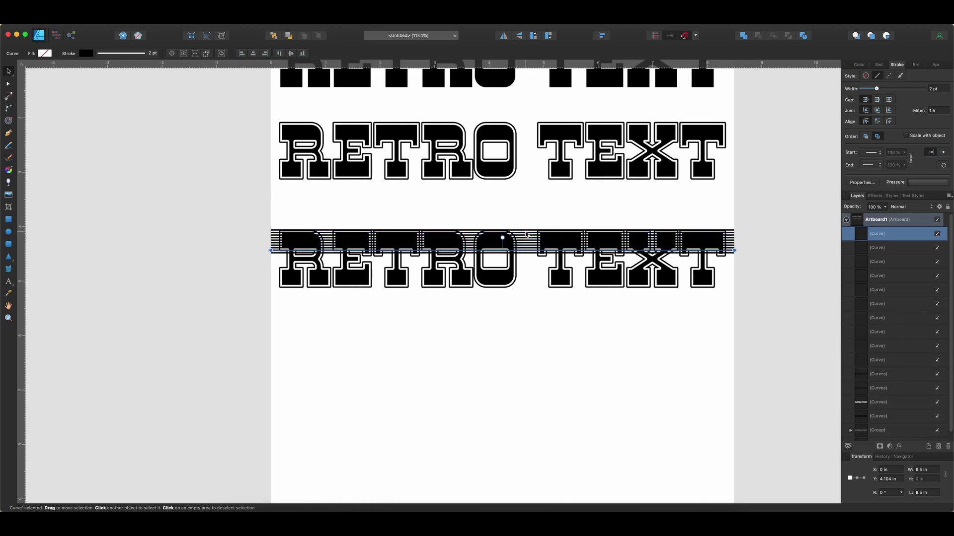
{"action": "key", "text": "super+j"}
{"action": "key", "text": "super+j"}
{"action": "key", "text": "super+j"}
{"action": "key", "text": "super+j"}
{"action": "key", "text": "super+j"}
{"action": "key", "text": "super+j"}
{"action": "key", "text": "super+j"}
{"action": "key", "text": "super+j"}
{"action": "key", "text": "super+j"}
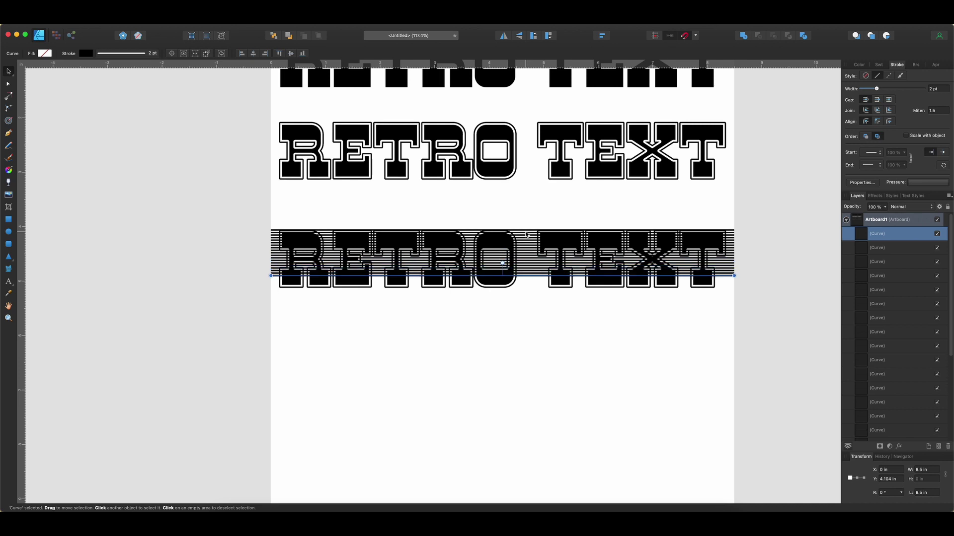
{"action": "key", "text": "super+j"}
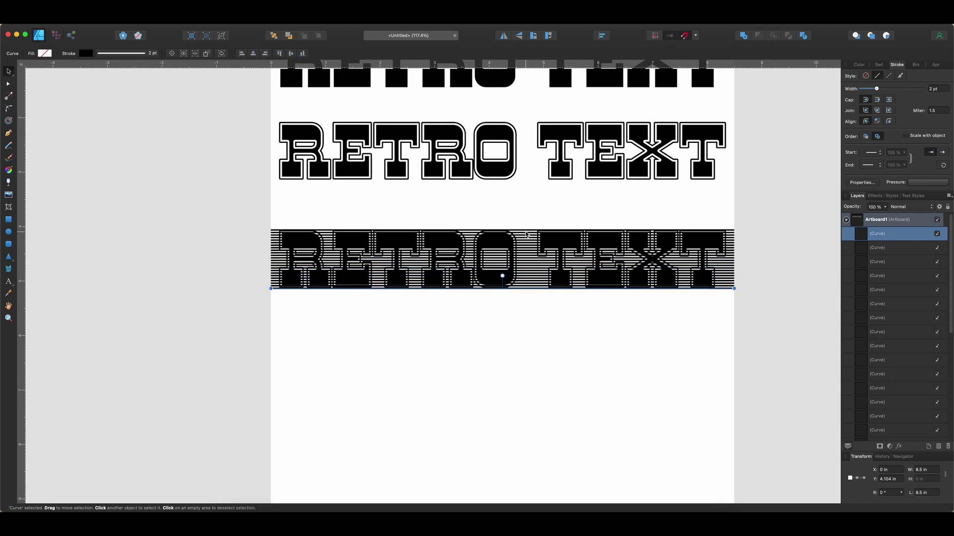
{"action": "key", "text": "super+j"}
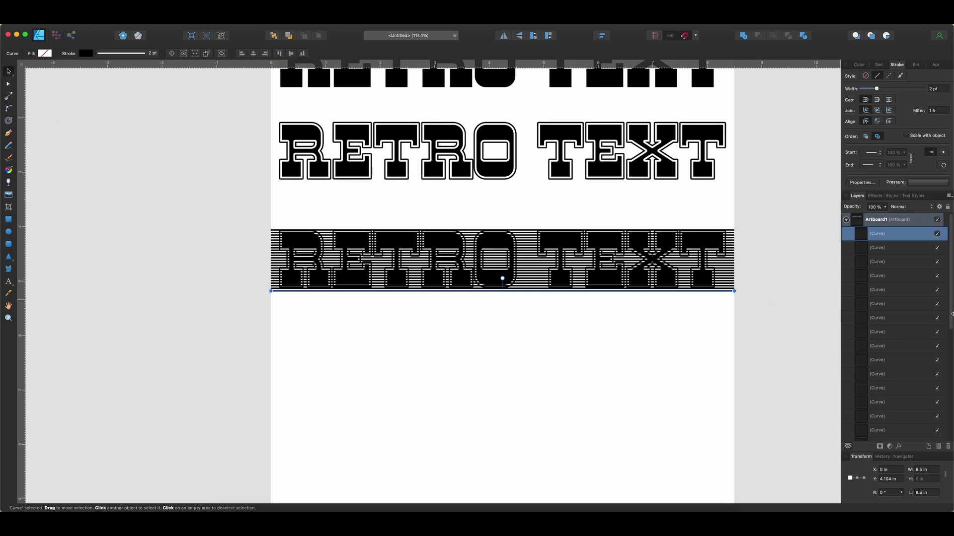
Select all 25 lines and place a spare copy of them on the pasteboard beside the artboard.
{"action": "scroll", "coordinate": [863, 276], "scroll_direction": "down", "scroll_amount": 10}
{"action": "scroll", "coordinate": [874, 308], "scroll_direction": "down", "scroll_amount": 2}
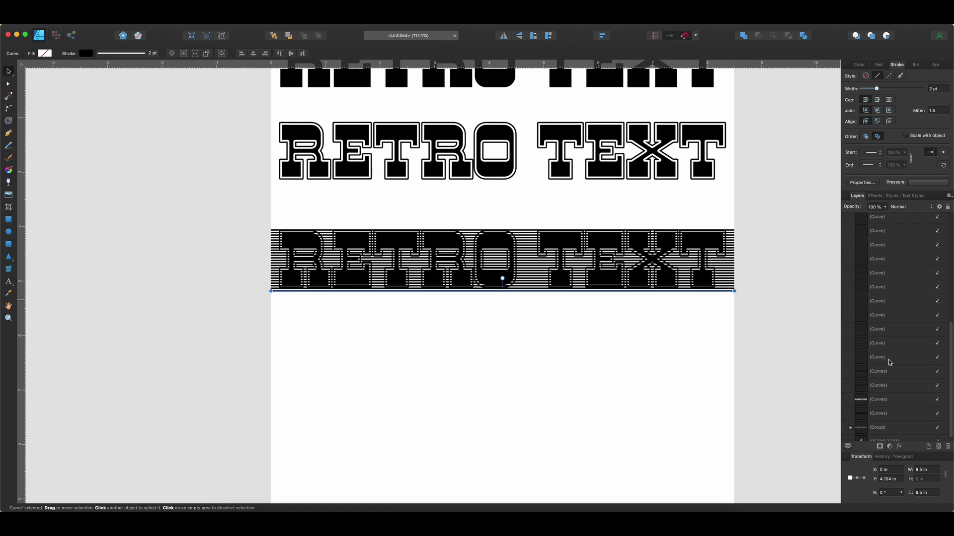
{"action": "left_click", "coordinate": [889, 360], "text": "shift"}
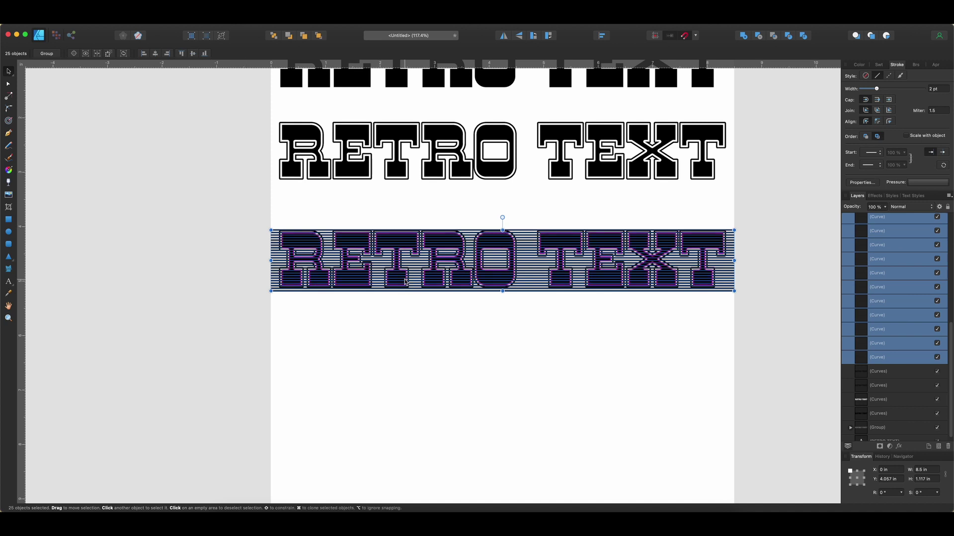
{"action": "left_click_drag", "start_coordinate": [522, 269], "coordinate": [30, 253]}
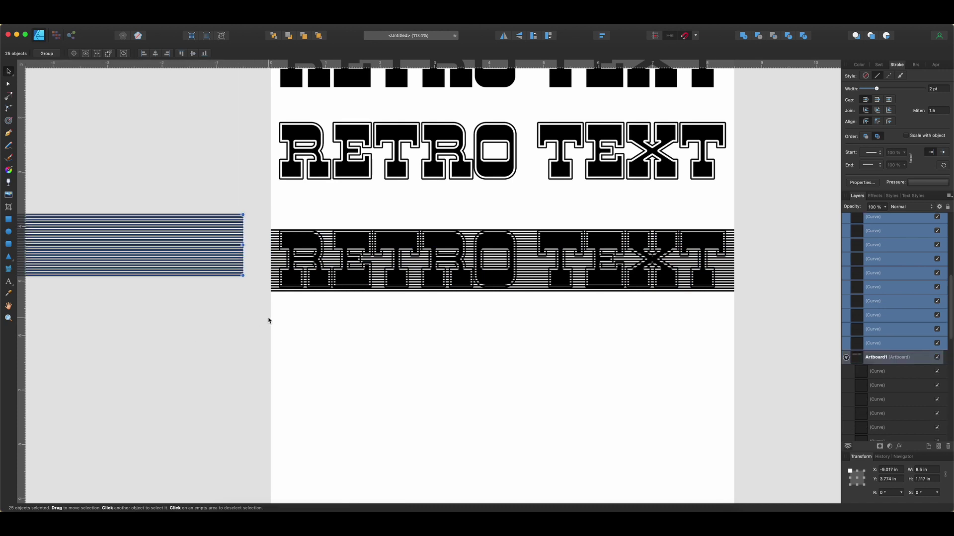
Expand the strokes of the 25 lines over the lowest lettering and merge them into one curves object with Add.
{"action": "left_click", "coordinate": [880, 347]}
{"action": "scroll", "coordinate": [881, 346], "scroll_direction": "up", "scroll_amount": 2}
{"action": "scroll", "coordinate": [879, 323], "scroll_direction": "up", "scroll_amount": 5}
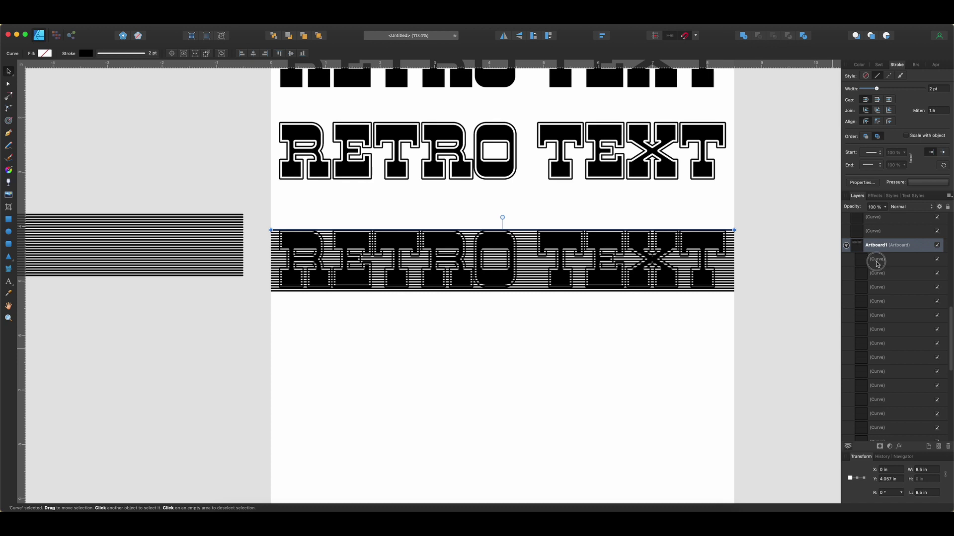
{"action": "left_click", "coordinate": [878, 264], "text": "shift"}
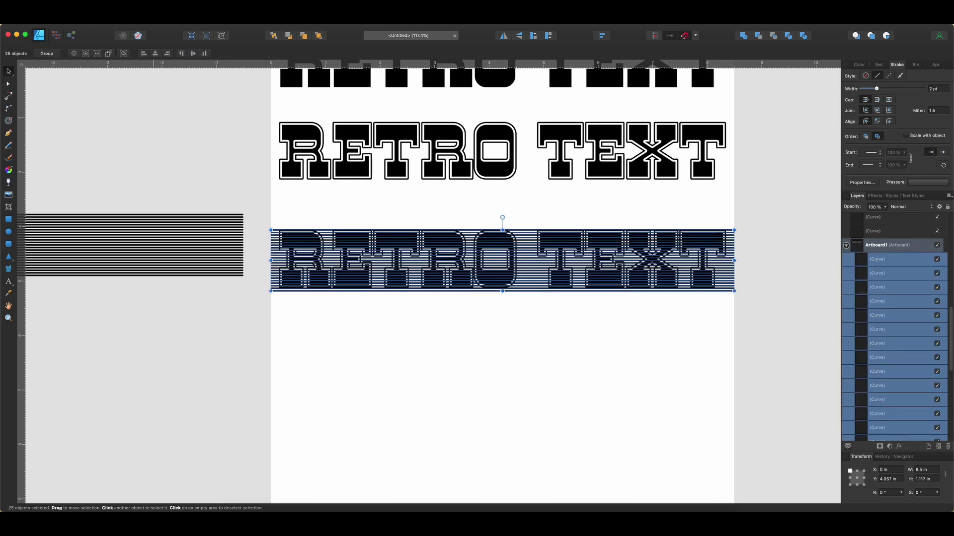
{"action": "left_click", "coordinate": [134, 22]}
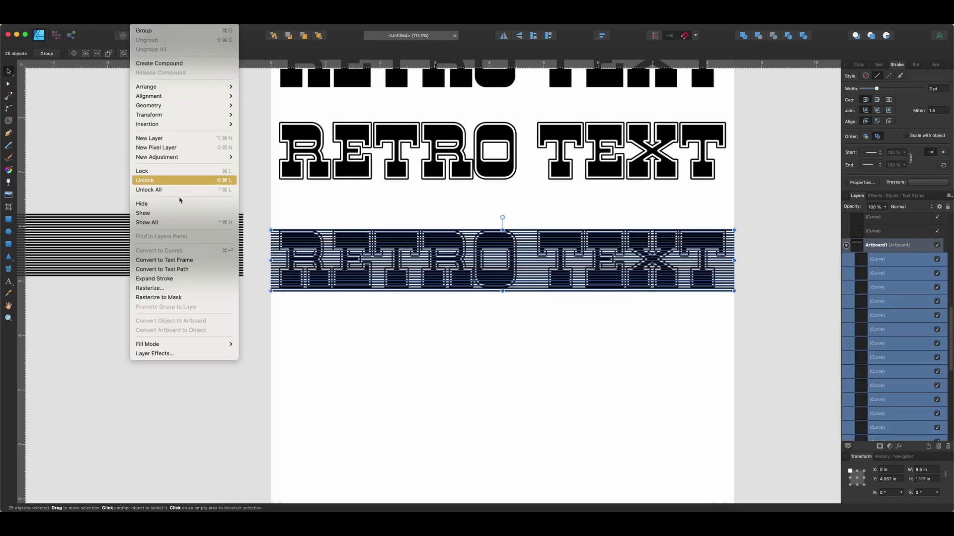
{"action": "left_click", "coordinate": [186, 279]}
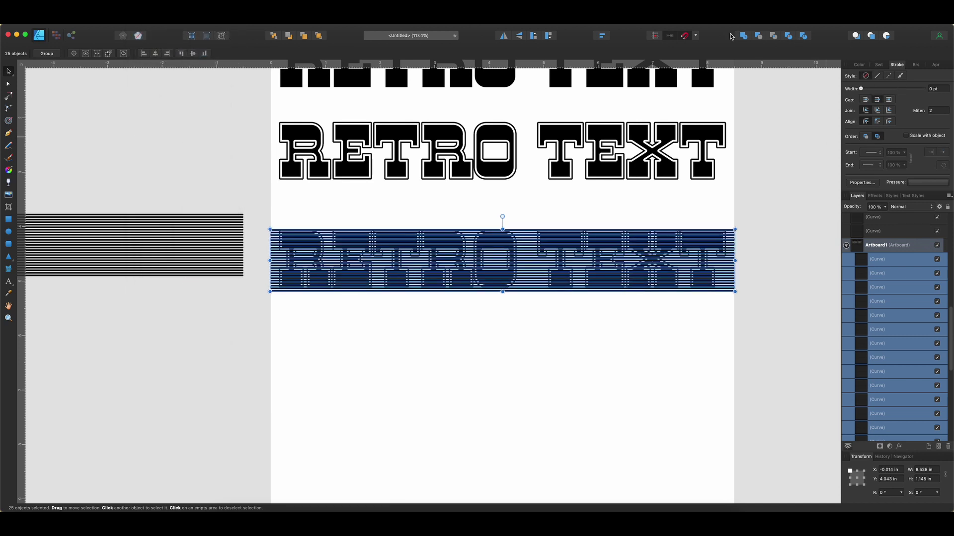
{"action": "left_click", "coordinate": [743, 36]}
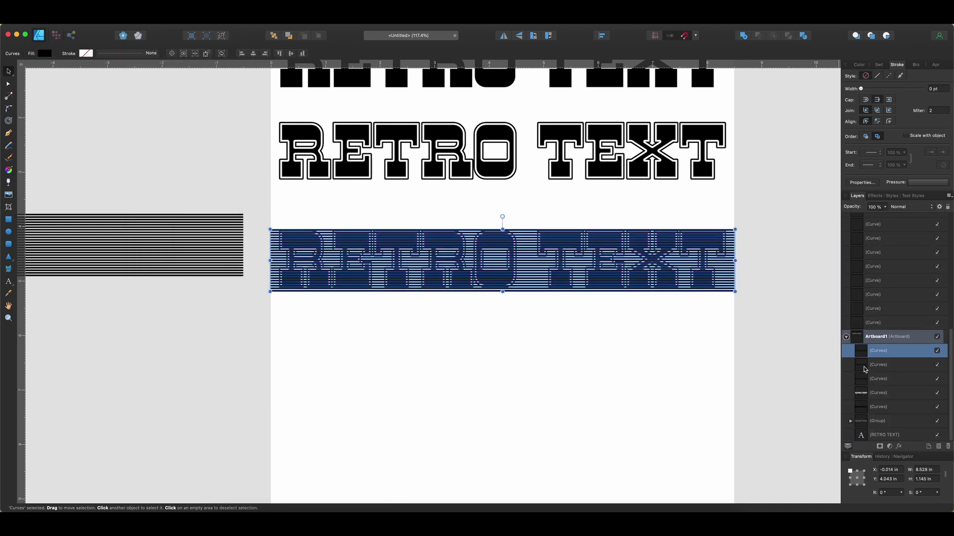
Intersect the merged lines with the topmost inset lettering directly beneath them and deselect the result.
{"action": "left_click", "coordinate": [937, 351]}
{"action": "left_click", "coordinate": [937, 352]}
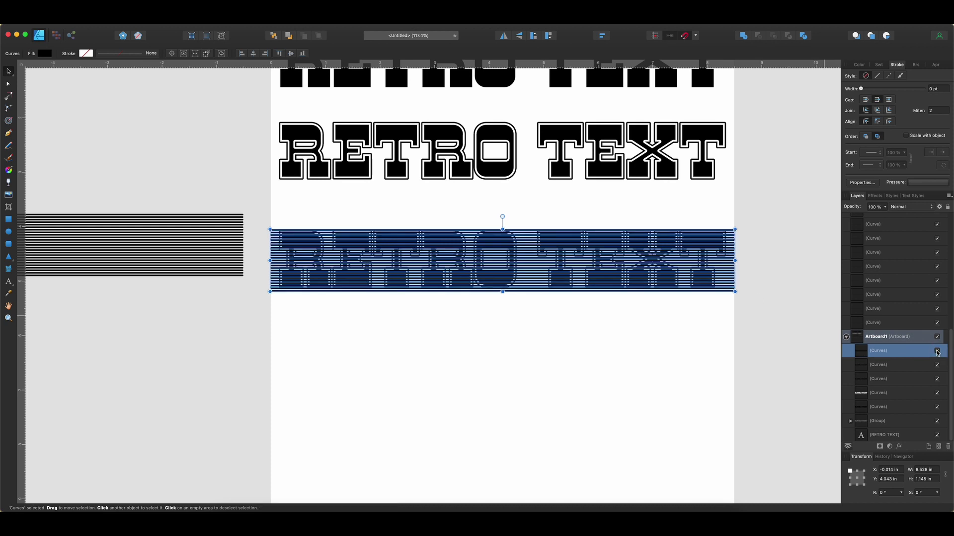
{"action": "left_click", "coordinate": [873, 365], "text": "shift"}
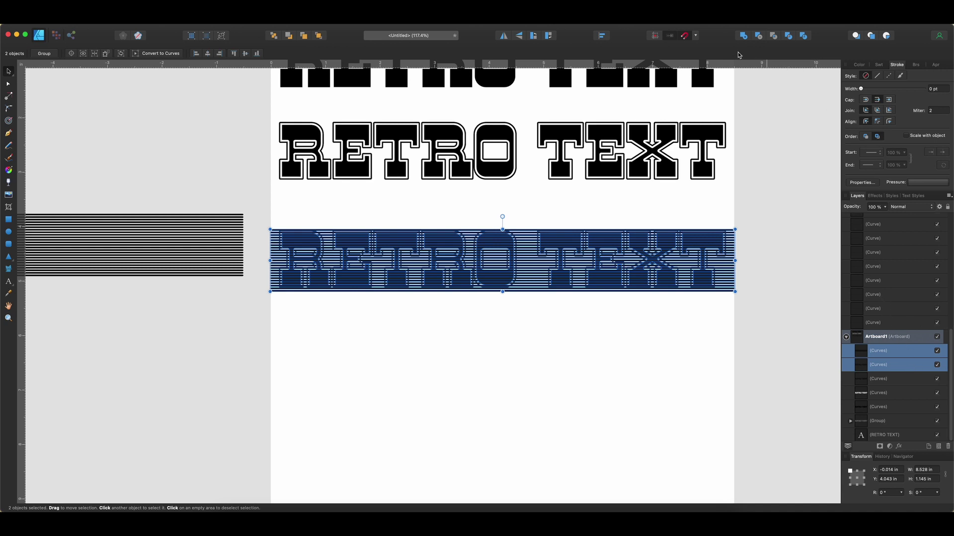
{"action": "left_click", "coordinate": [775, 38]}
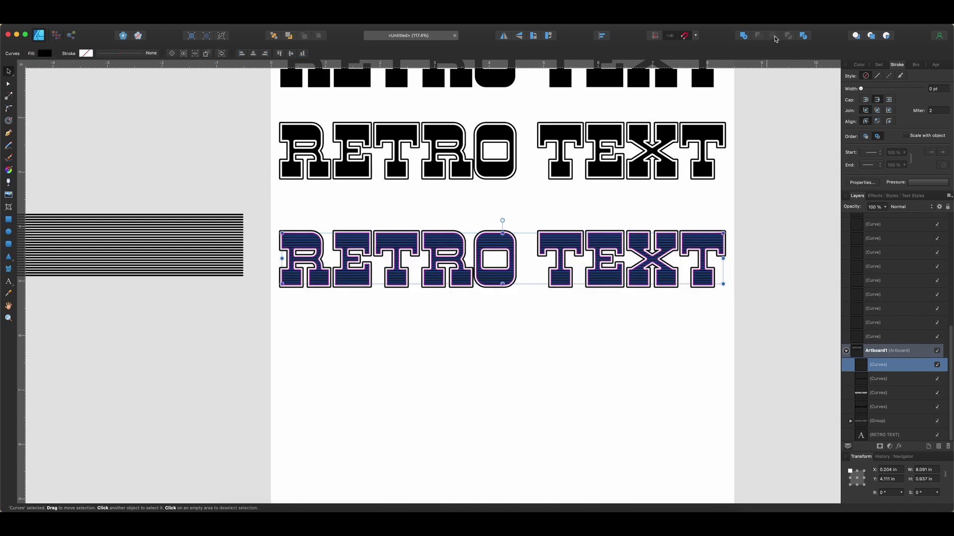
{"action": "left_click", "coordinate": [674, 208]}
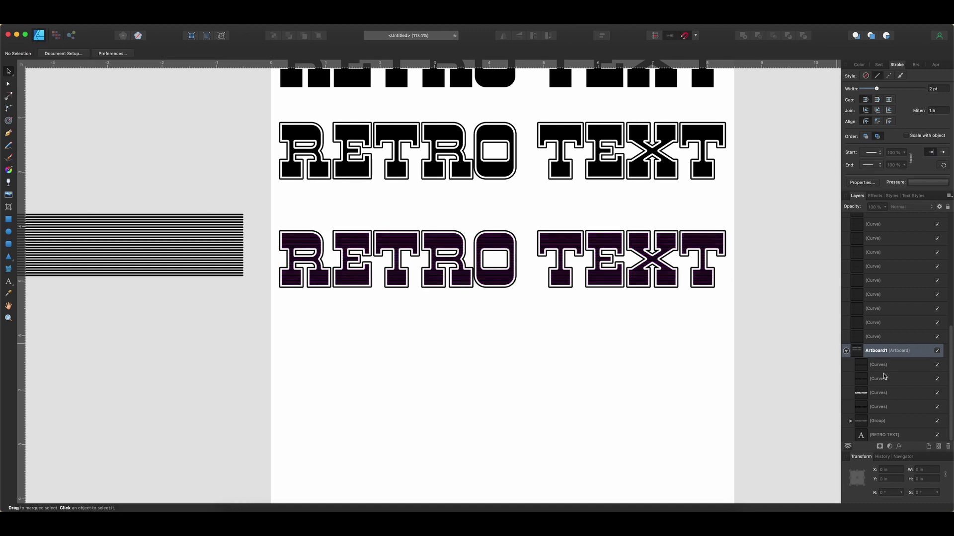
Toggle the visibility of the solid inset lettering and of the line-filled lettering to check both layers.
{"action": "left_click", "coordinate": [936, 379]}
{"action": "left_click", "coordinate": [936, 380]}
{"action": "left_click", "coordinate": [877, 367]}
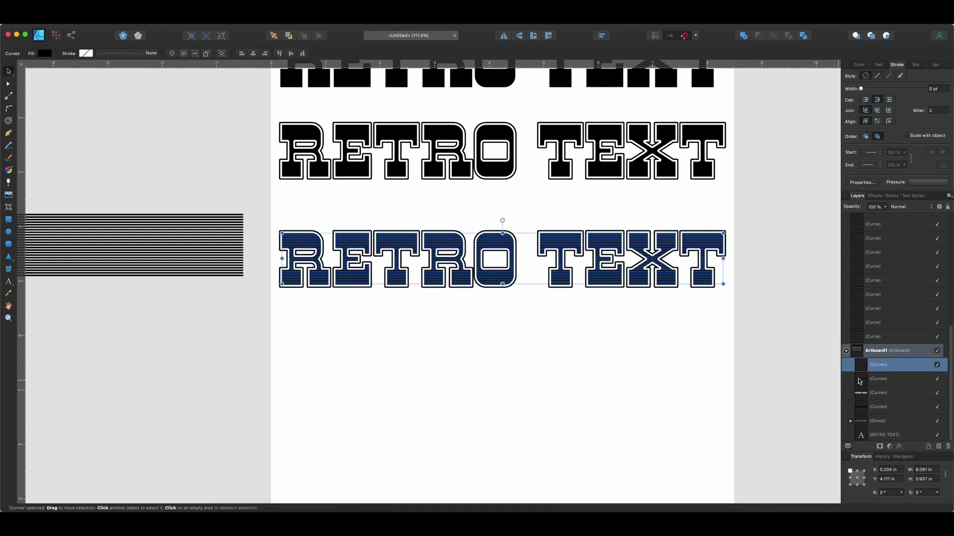
{"action": "left_click", "coordinate": [938, 367]}
{"action": "left_click", "coordinate": [938, 367]}
Duplicate the solid inset lettering beneath the line-filled layer and nudge the copy horizontally to X 0.208 in.
{"action": "left_click", "coordinate": [896, 380]}
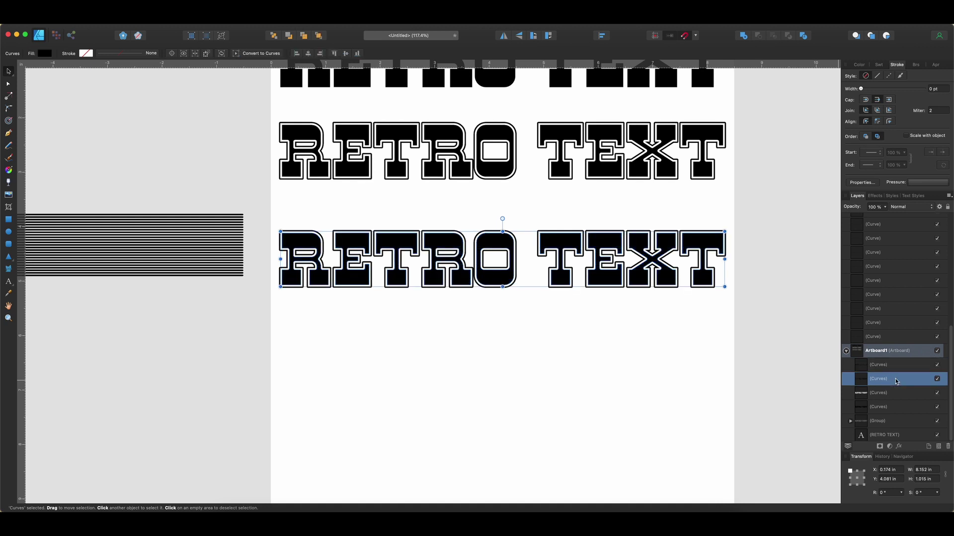
{"action": "key", "text": "super+j"}
{"action": "key", "text": "shift+Right"}
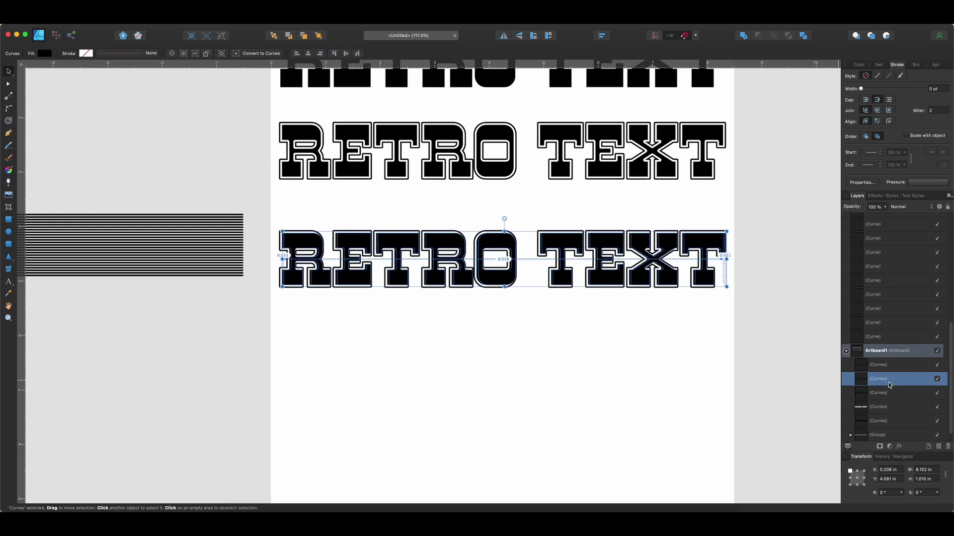
Nudge the solid copy down to Y 4.114 in and subtract it from the inset lettering directly beneath it.
{"action": "key", "text": "shift+Down"}
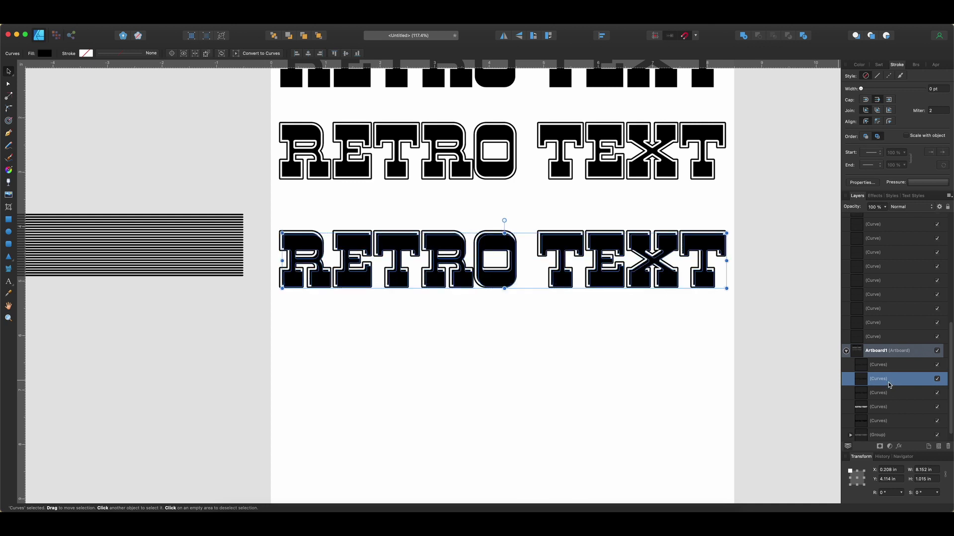
{"action": "left_click", "coordinate": [884, 397], "text": "shift"}
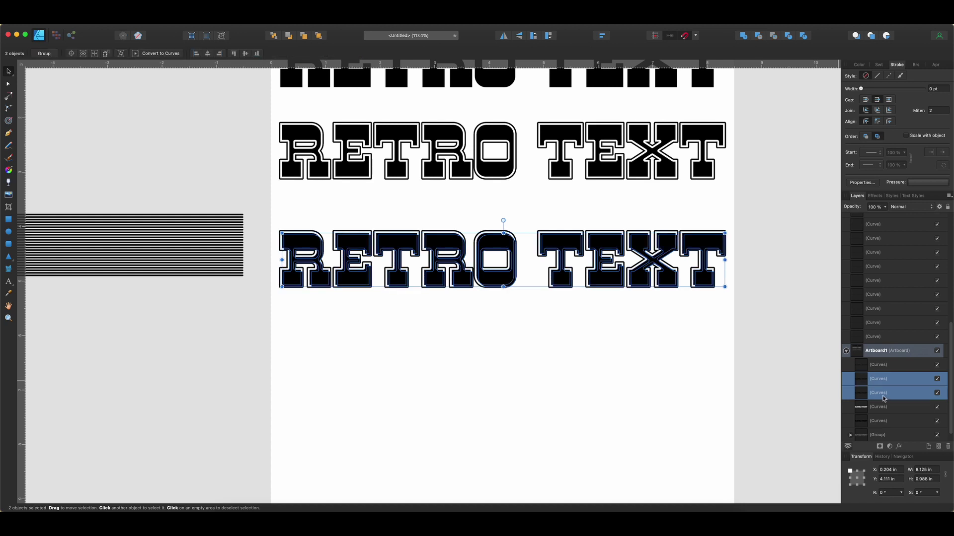
{"action": "left_click", "coordinate": [758, 36]}
{"action": "left_click", "coordinate": [668, 205]}
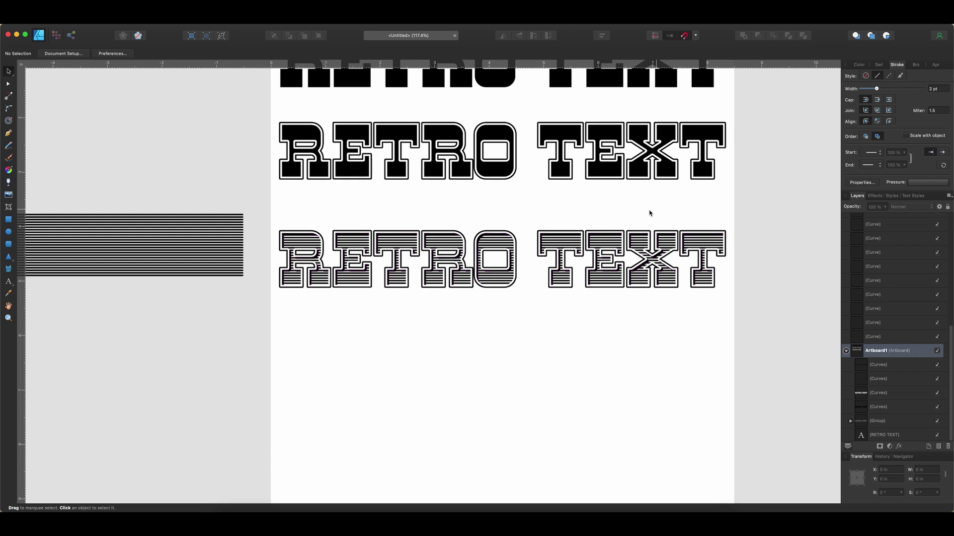
Group the 25 spare horizontal lines beside the artboard into one object.
{"action": "key", "text": "super+0"}
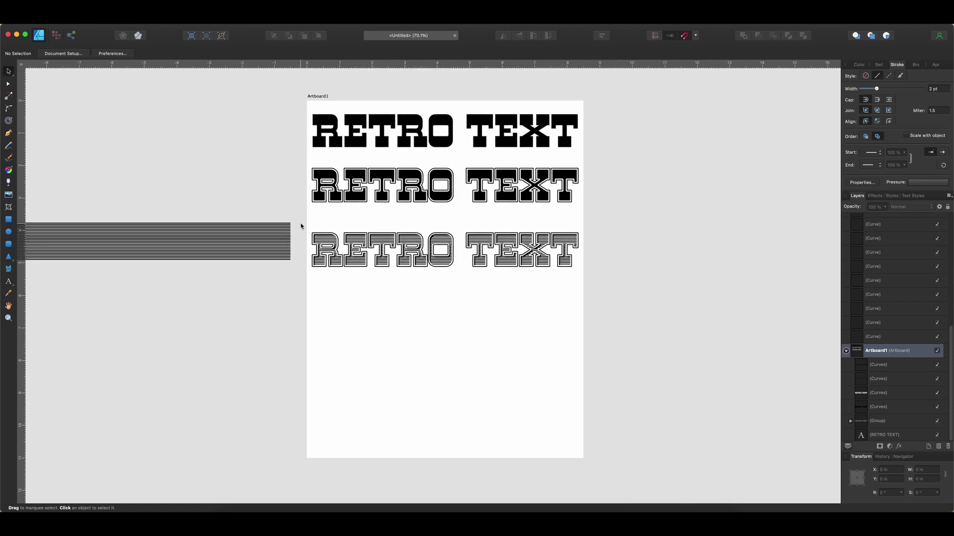
{"action": "left_click_drag", "start_coordinate": [304, 226], "coordinate": [323, 253]}
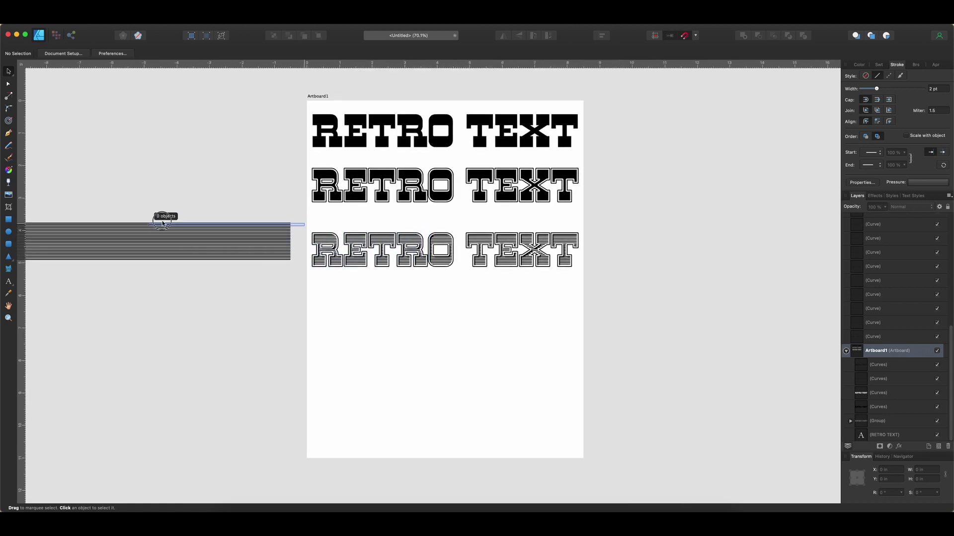
{"action": "scroll", "coordinate": [194, 181], "scroll_direction": "left", "scroll_amount": 5}
{"action": "left_click_drag", "start_coordinate": [99, 208], "coordinate": [395, 292]}
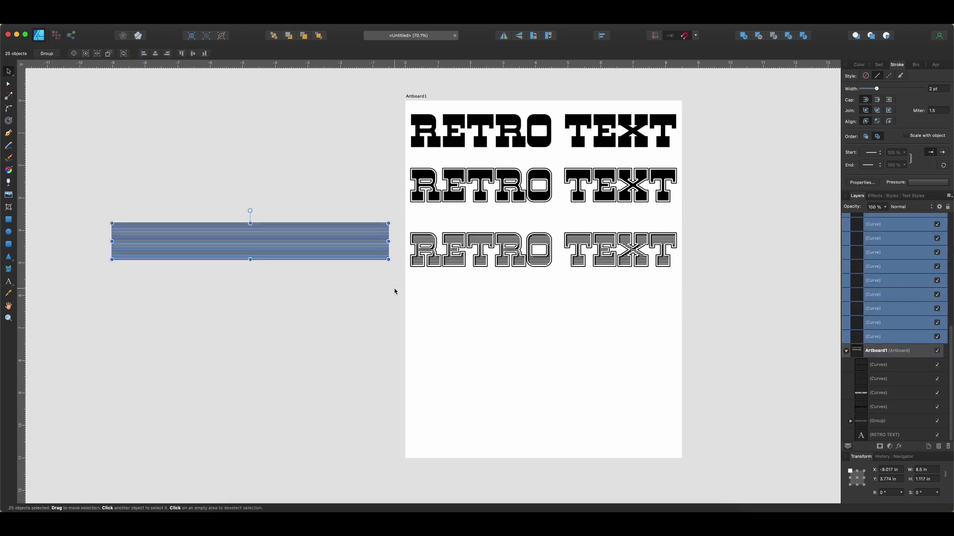
{"action": "key", "text": "ctrl+g"}
{"action": "left_click", "coordinate": [419, 285]}
Duplicate the line-shaded lettering further down the artboard, then group the upper set and move it up close to the outlined lettering.
{"action": "left_click_drag", "start_coordinate": [408, 286], "coordinate": [709, 210]}
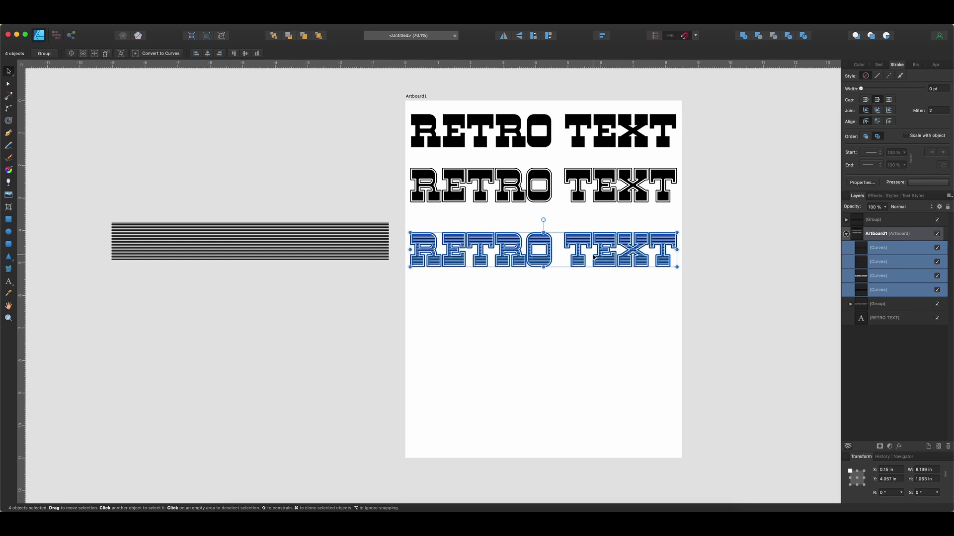
{"action": "left_click_drag", "start_coordinate": [580, 252], "coordinate": [579, 313]}
{"action": "left_click_drag", "start_coordinate": [402, 276], "coordinate": [682, 226]}
{"action": "key", "text": "super+g"}
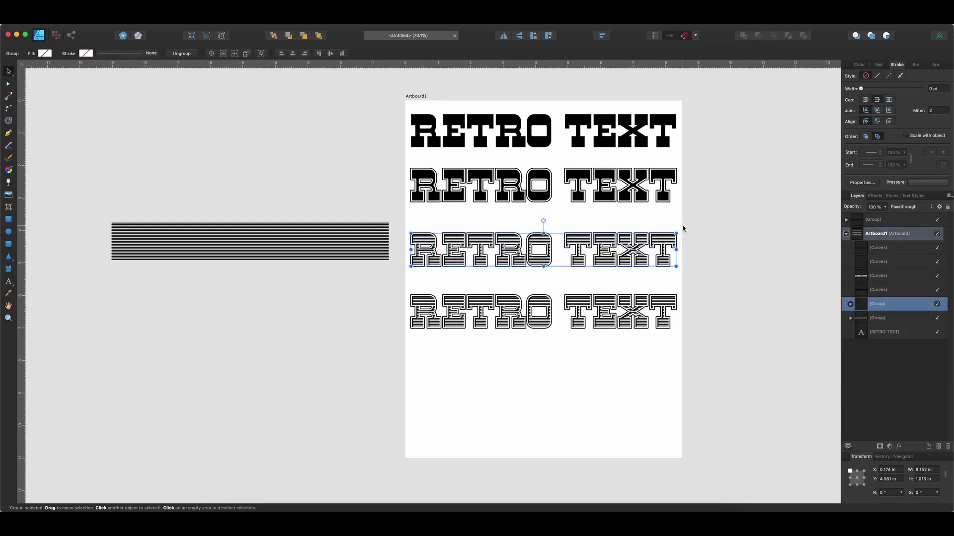
{"action": "left_click_drag", "start_coordinate": [578, 254], "coordinate": [576, 228]}
{"action": "left_click", "coordinate": [754, 295]}
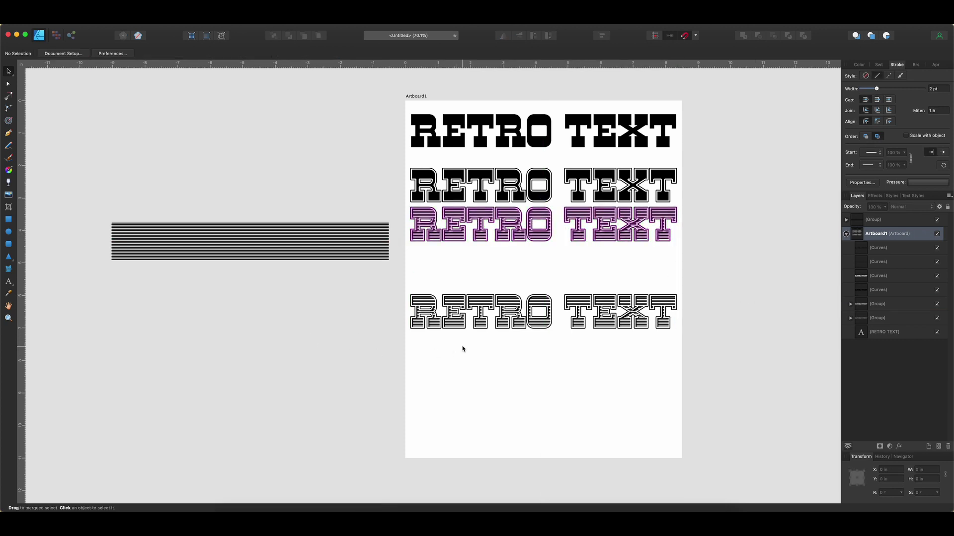
Scale the ungrouped lowest line-shaded lettering down to about 7.886 in wide and move it to about X 0.151 in, Y 5.501 in.
{"action": "left_click", "coordinate": [887, 291]}
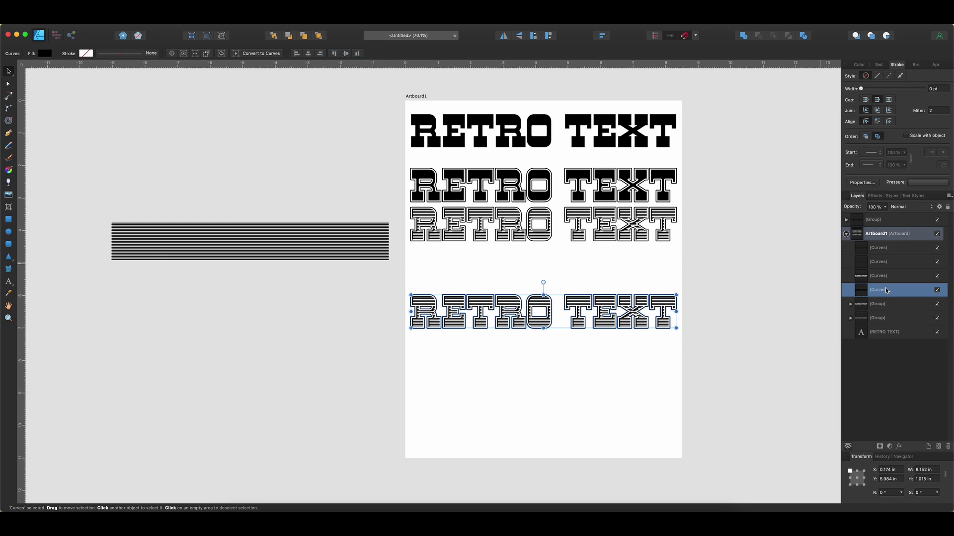
{"action": "left_click", "coordinate": [698, 313]}
{"action": "left_click", "coordinate": [643, 311]}
{"action": "left_click_drag", "start_coordinate": [394, 355], "coordinate": [685, 279]}
{"action": "mouse_move", "coordinate": [677, 330]}
{"action": "left_mouse_down"}
{"action": "mouse_move", "coordinate": [651, 311]}
{"action": "mouse_move", "coordinate": [666, 333]}
{"action": "mouse_move", "coordinate": [649, 322]}
{"action": "mouse_move", "coordinate": [666, 330]}
{"action": "left_mouse_up"}
{"action": "left_click_drag", "start_coordinate": [529, 316], "coordinate": [536, 300]}
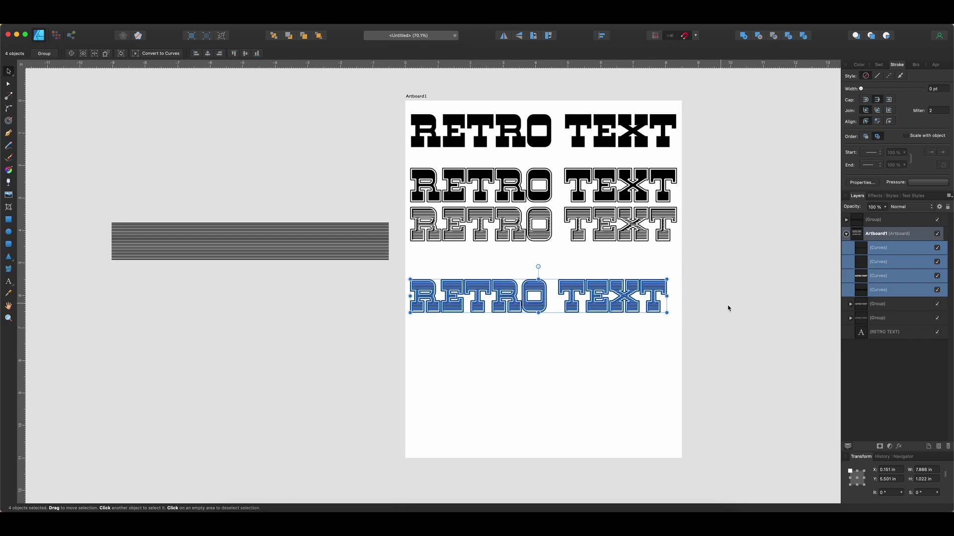
{"action": "left_click", "coordinate": [716, 275]}
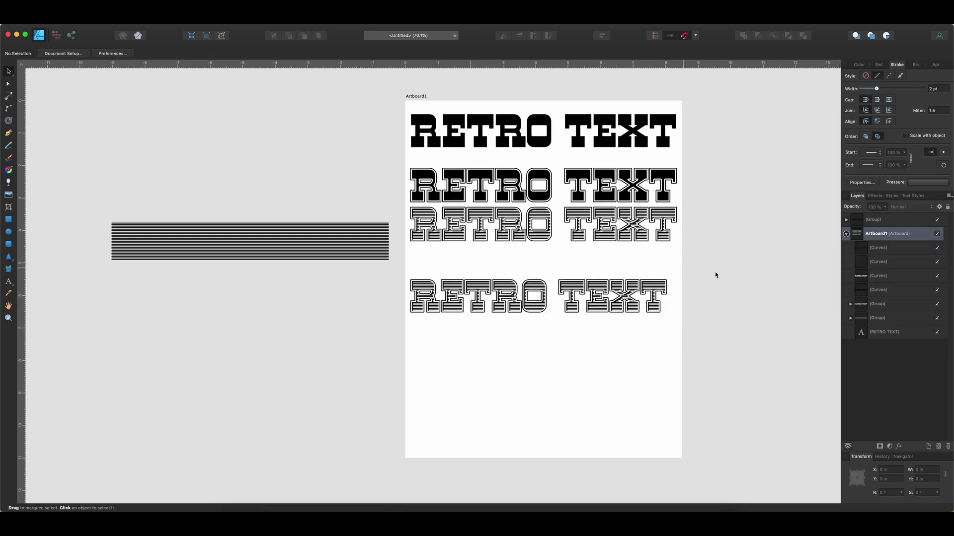
Duplicate the bottommost solid layer of the lowest lettering twice and offset the top copy diagonally to X 0.192 in, Y 5.542 in.
{"action": "left_click", "coordinate": [880, 293]}
{"action": "key", "text": "super+j"}
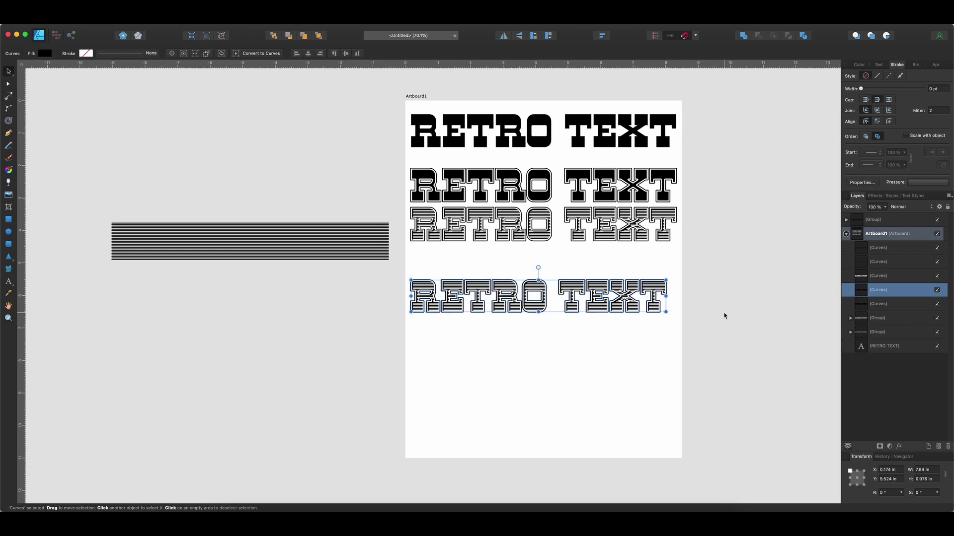
{"action": "scroll", "coordinate": [664, 315], "scroll_direction": "up", "scroll_amount": 5}
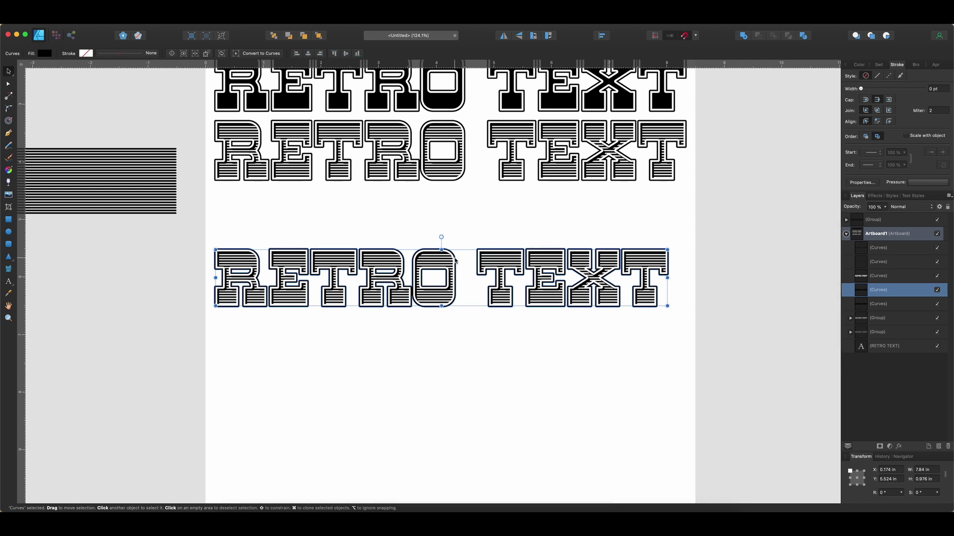
{"action": "left_click_drag", "start_coordinate": [455, 259], "coordinate": [456, 261]}
{"action": "key", "text": "super+j"}
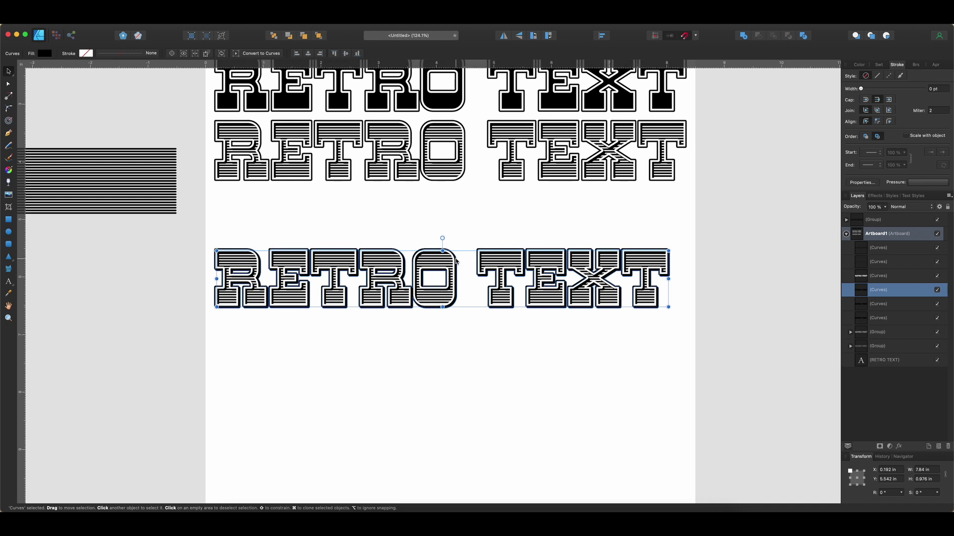
Repeat the offset duplication six more times to build a diagonal block shadow behind the lowest lettering.
{"action": "key", "text": "super+j"}
{"action": "key", "text": "super+j"}
{"action": "key", "text": "super+j"}
{"action": "key", "text": "super+j"}
{"action": "key", "text": "super+j"}
{"action": "key", "text": "super+j"}
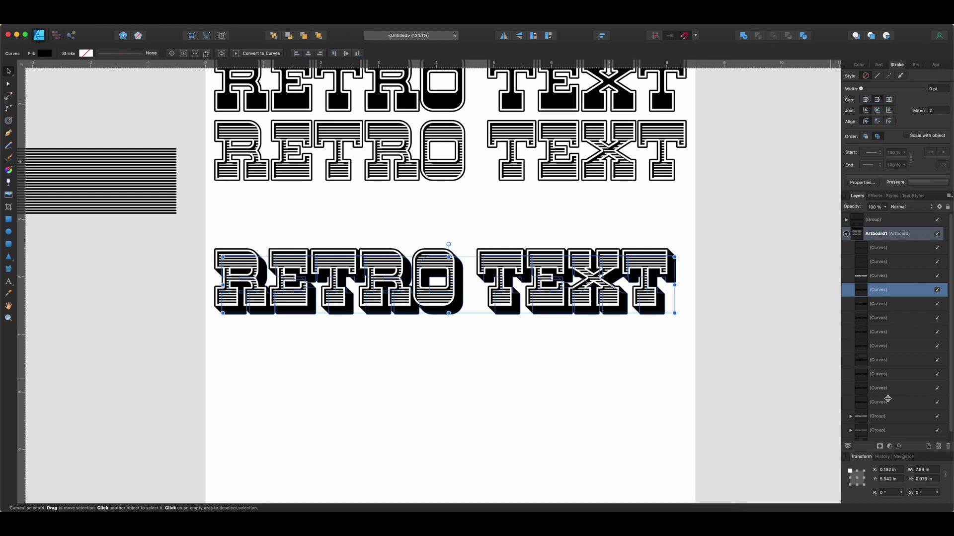
Merge the eight upper stacked shadow copies into one curves object with Add, leaving the bottommost copy separate.
{"action": "left_click", "coordinate": [938, 403]}
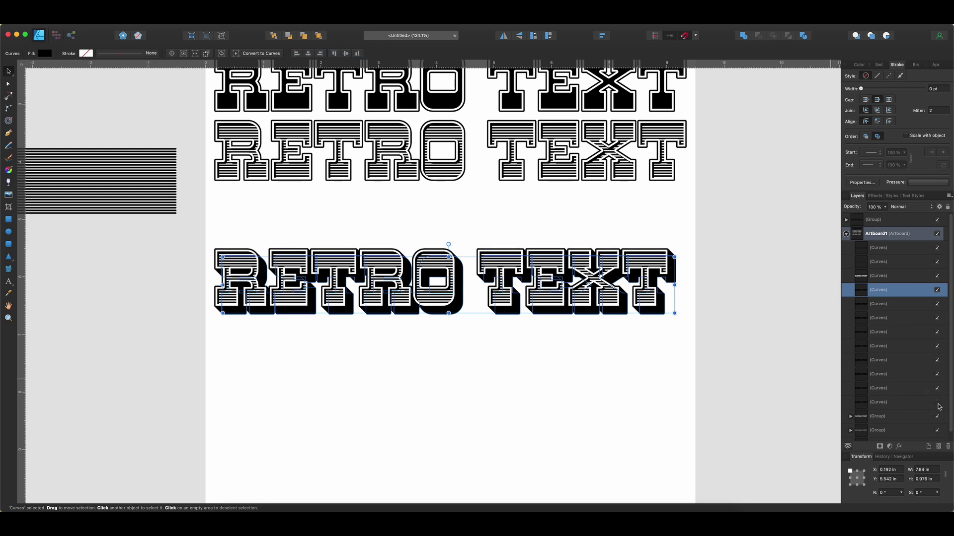
{"action": "left_click", "coordinate": [898, 390], "text": "shift"}
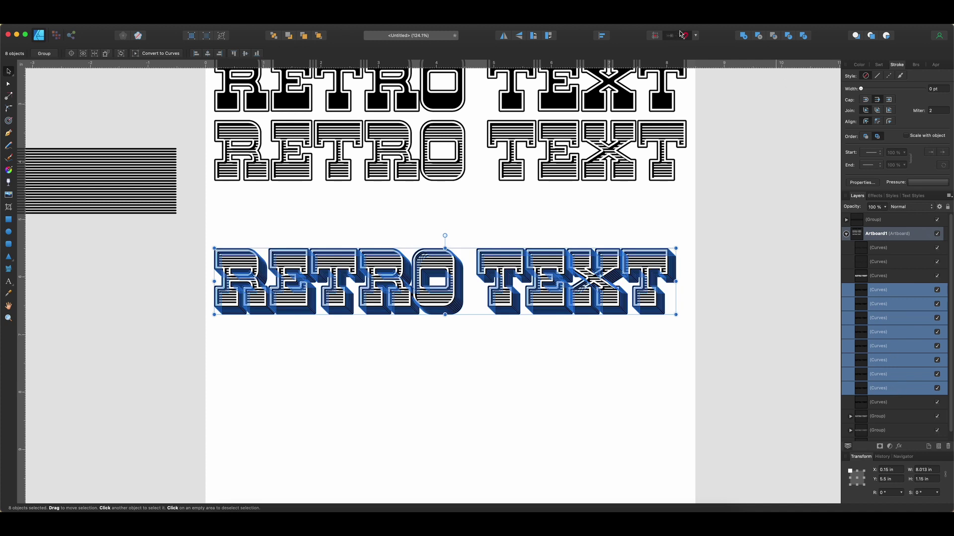
{"action": "left_click", "coordinate": [743, 36]}
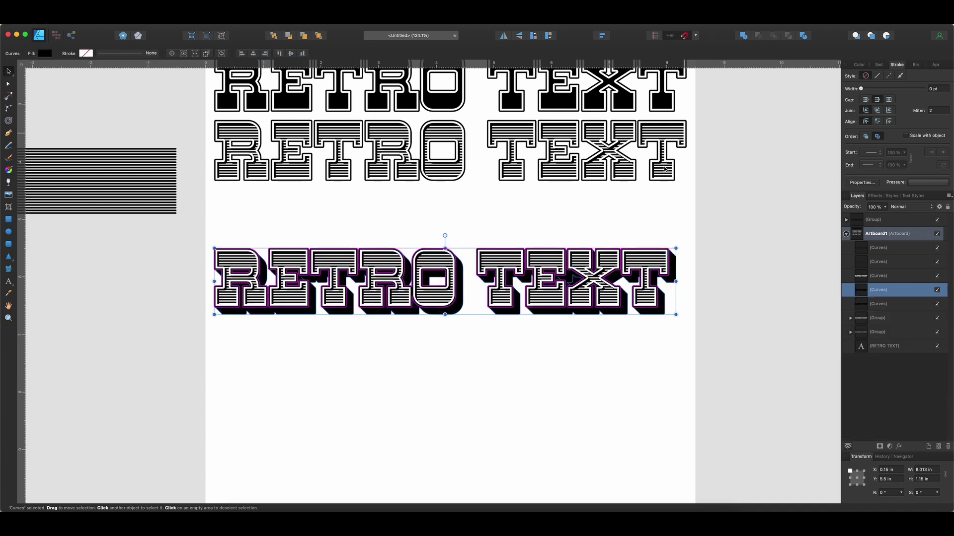
{"action": "left_click", "coordinate": [554, 224]}
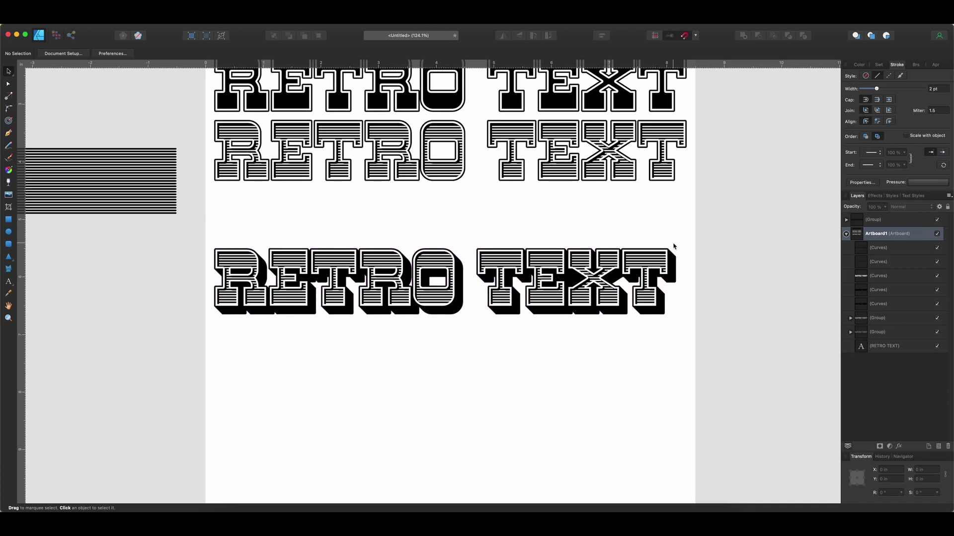
Delete the surplus nodes along the merged shadow's diagonal at the upper-right corner of the final T with the Node tool.
{"action": "left_click", "coordinate": [9, 85]}
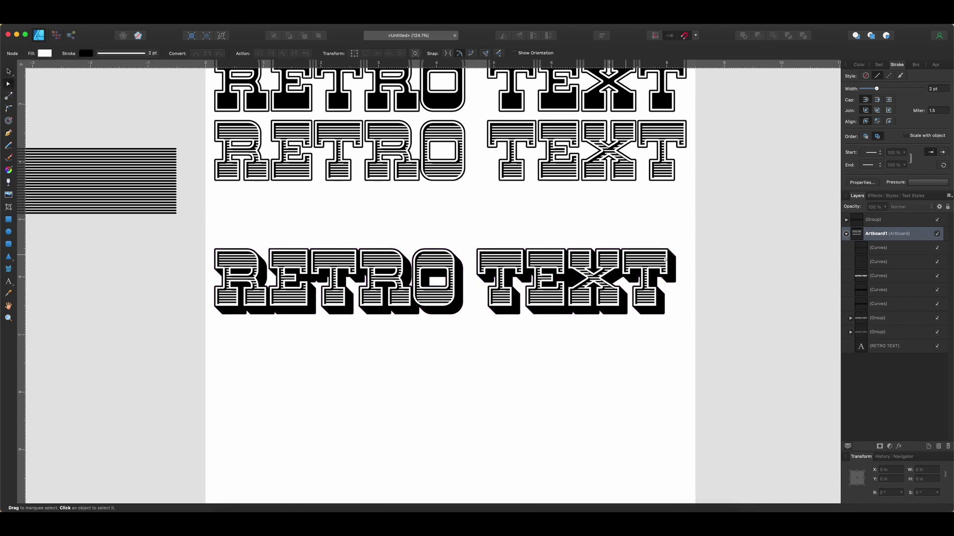
{"action": "scroll", "coordinate": [654, 257], "scroll_direction": "up", "scroll_amount": 3}
{"action": "left_click", "coordinate": [656, 258]}
{"action": "scroll", "coordinate": [656, 258], "scroll_direction": "up", "scroll_amount": 5}
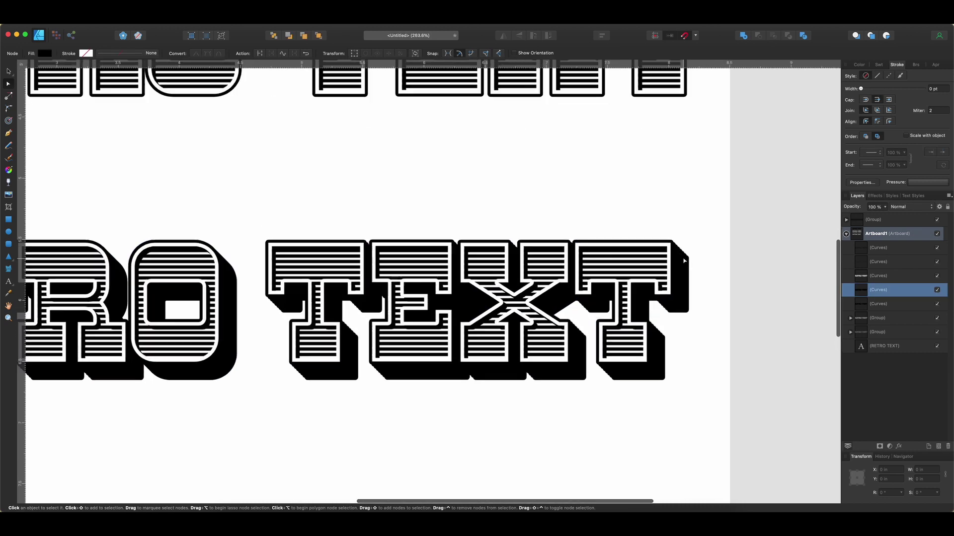
{"action": "scroll", "coordinate": [632, 184], "scroll_direction": "up", "scroll_amount": 2}
{"action": "left_click_drag", "start_coordinate": [632, 183], "coordinate": [705, 271]}
{"action": "key", "text": "Delete"}
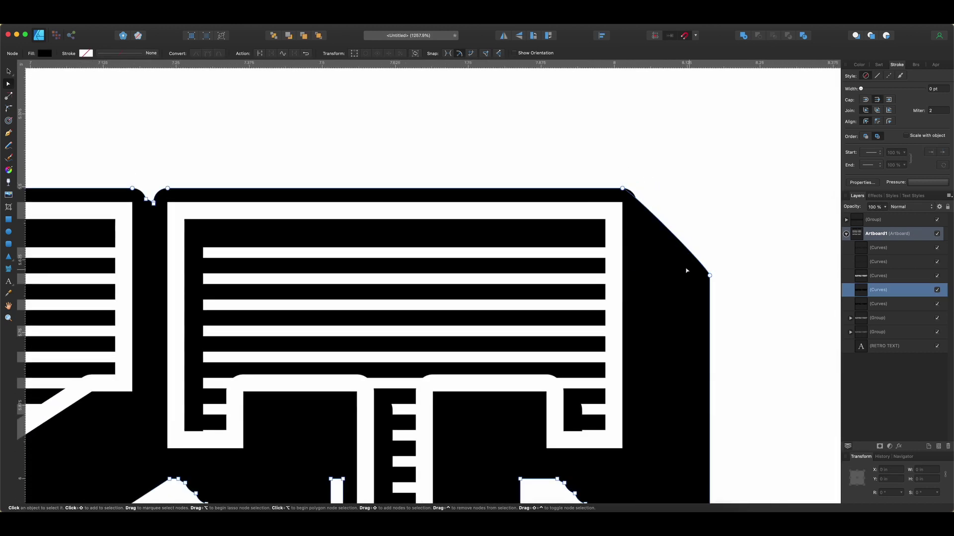
Delete the bumpy shadow nodes under the final T's right arm and along the diagonals on both sides of its foot.
{"action": "scroll", "coordinate": [664, 268], "scroll_direction": "down", "scroll_amount": 8}
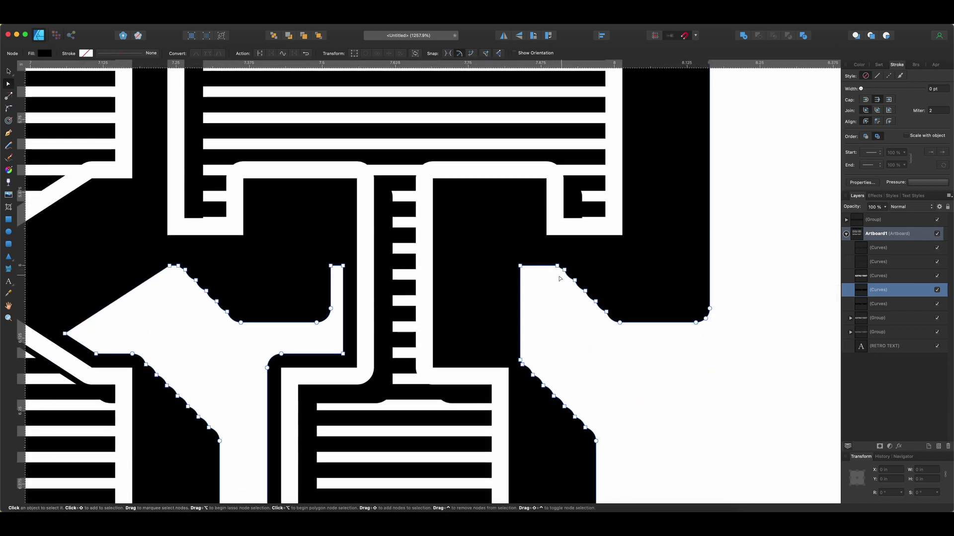
{"action": "left_click_drag", "start_coordinate": [613, 329], "coordinate": [557, 270]}
{"action": "key", "text": "Delete"}
{"action": "left_click_drag", "start_coordinate": [601, 427], "coordinate": [521, 364]}
{"action": "left_click", "coordinate": [521, 364]}
{"action": "scroll", "coordinate": [531, 373], "scroll_direction": "down", "scroll_amount": 10}
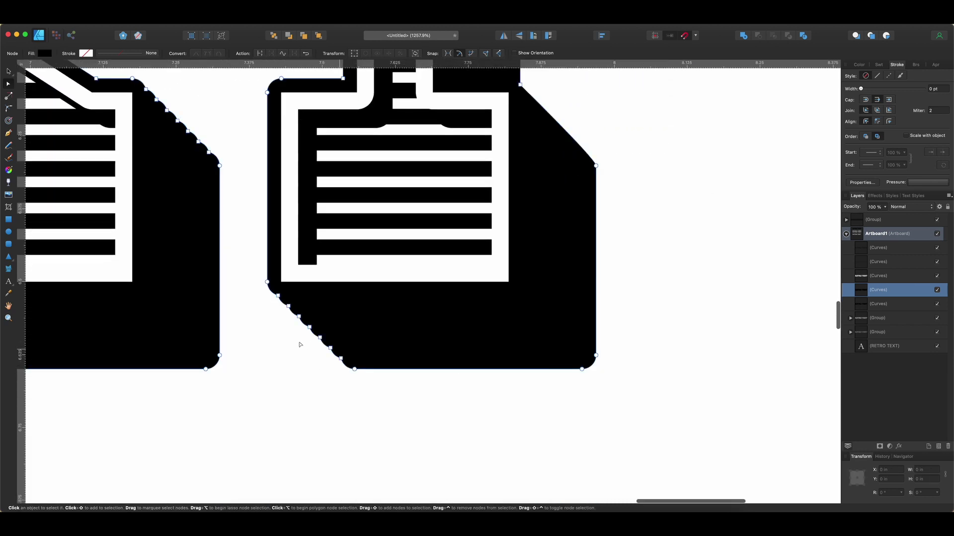
{"action": "left_click_drag", "start_coordinate": [259, 293], "coordinate": [346, 370]}
Delete the bumpy shadow nodes along the diagonal under the final T's left arm.
{"action": "scroll", "coordinate": [327, 323], "scroll_direction": "up", "scroll_amount": 10}
{"action": "scroll", "coordinate": [327, 323], "scroll_direction": "left", "scroll_amount": 4}
{"action": "scroll", "coordinate": [313, 299], "scroll_direction": "up", "scroll_amount": 1}
{"action": "scroll", "coordinate": [305, 292], "scroll_direction": "left", "scroll_amount": 1}
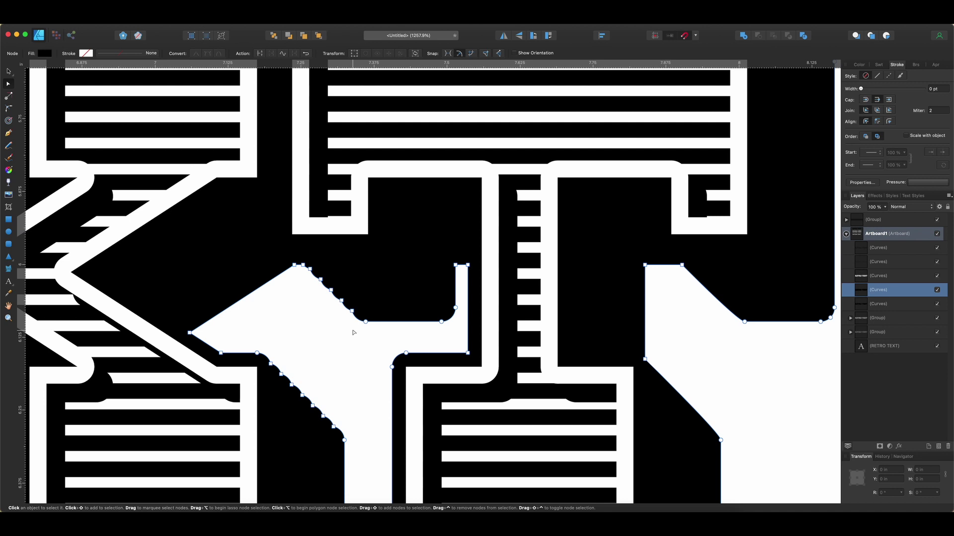
{"action": "left_click_drag", "start_coordinate": [359, 326], "coordinate": [309, 264]}
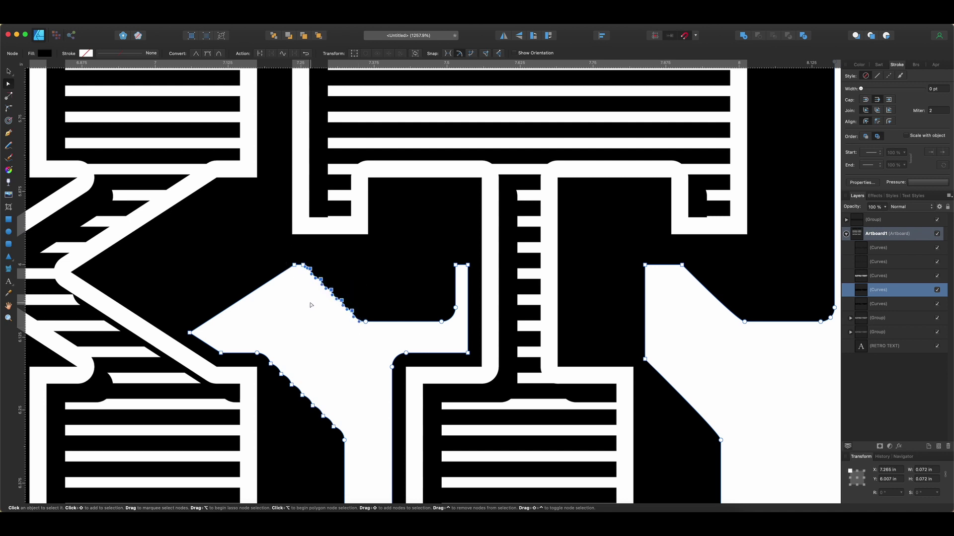
{"action": "key", "text": "Delete"}
Delete the bumpy shadow nodes along the diagonal beside the X's right foot.
{"action": "scroll", "coordinate": [307, 301], "scroll_direction": "down", "scroll_amount": 5}
{"action": "scroll", "coordinate": [307, 301], "scroll_direction": "left", "scroll_amount": 3}
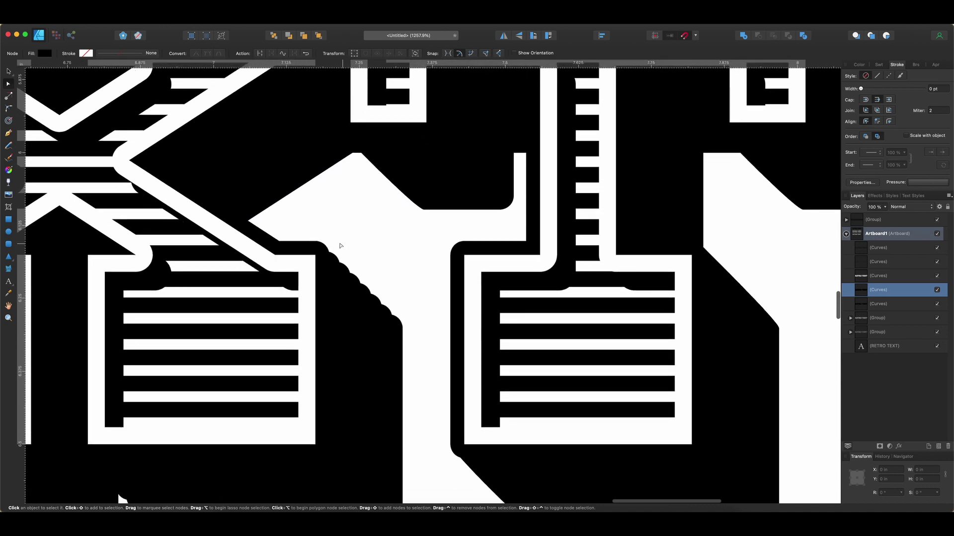
{"action": "left_click_drag", "start_coordinate": [327, 240], "coordinate": [394, 326]}
{"action": "key", "text": "Delete"}
Delete the surplus shadow nodes in the notch below the X and along the left arm's diagonal on the first T of TEXT.
{"action": "scroll", "coordinate": [395, 326], "scroll_direction": "down", "scroll_amount": 10}
{"action": "scroll", "coordinate": [347, 321], "scroll_direction": "left", "scroll_amount": 5}
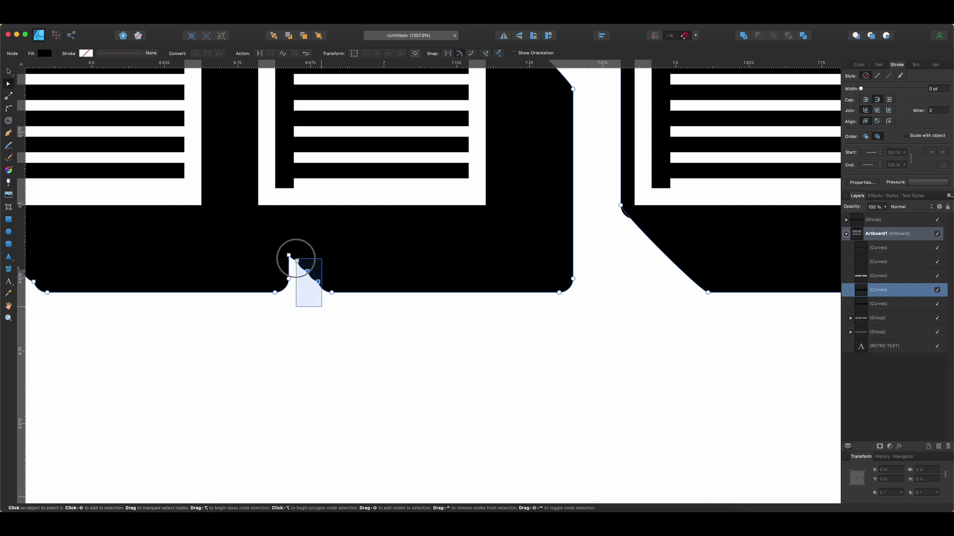
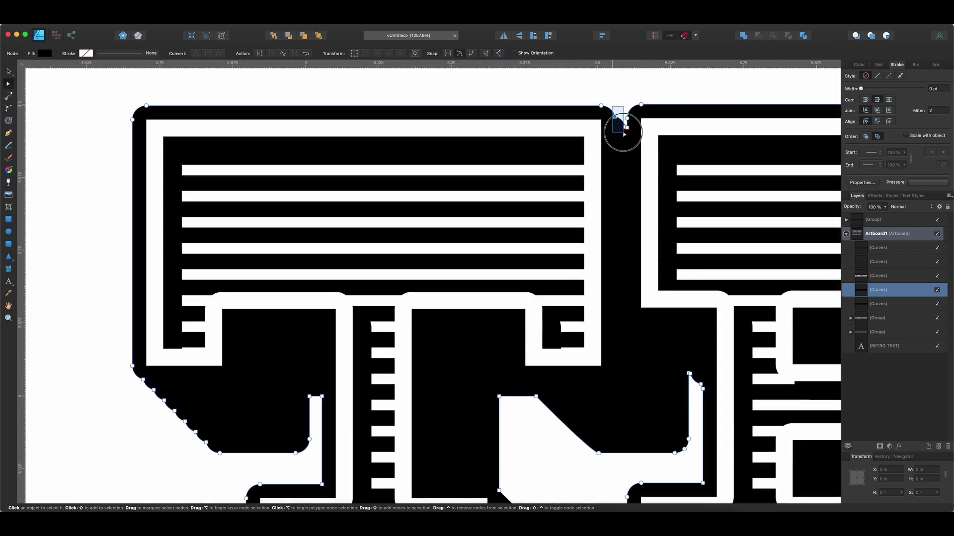
{"action": "left_click_drag", "start_coordinate": [118, 379], "coordinate": [213, 454]}
{"action": "key", "text": "Delete"}
Clear the bumpy nodes from the shadow's diagonal at the upper-right curve of the O.
{"action": "scroll", "coordinate": [143, 382], "scroll_direction": "down", "scroll_amount": 5}
{"action": "scroll", "coordinate": [143, 381], "scroll_direction": "left", "scroll_amount": 5}
{"action": "scroll", "coordinate": [144, 382], "scroll_direction": "down", "scroll_amount": 5}
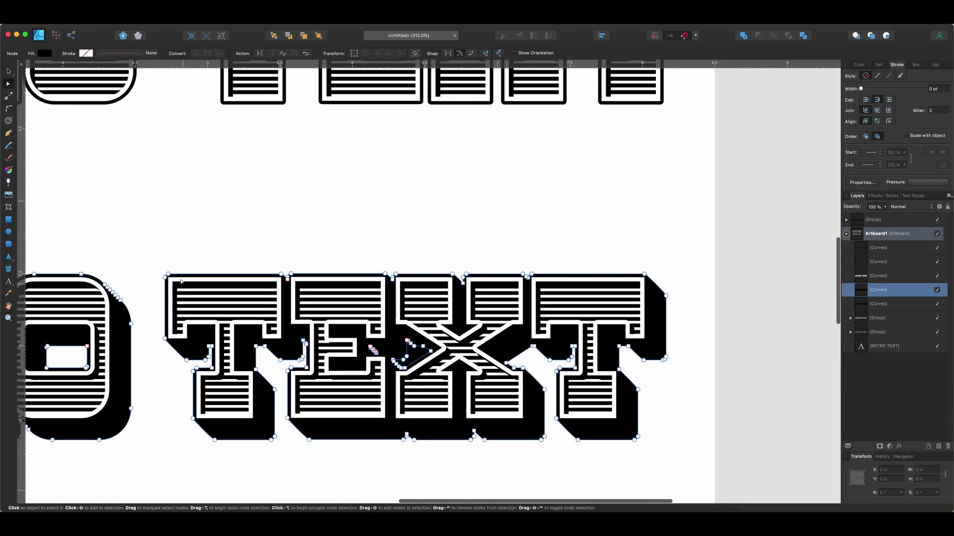
{"action": "scroll", "coordinate": [458, 272], "scroll_direction": "up", "scroll_amount": 5}
{"action": "scroll", "coordinate": [458, 273], "scroll_direction": "down", "scroll_amount": 5}
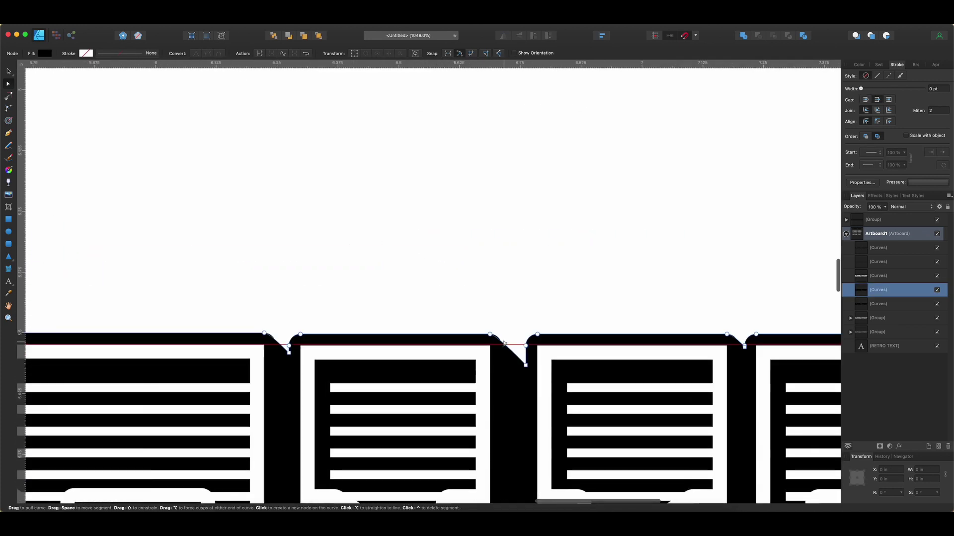
{"action": "scroll", "coordinate": [458, 272], "scroll_direction": "up", "scroll_amount": 5}
{"action": "scroll", "coordinate": [494, 323], "scroll_direction": "down", "scroll_amount": 4}
{"action": "scroll", "coordinate": [493, 323], "scroll_direction": "up", "scroll_amount": 5}
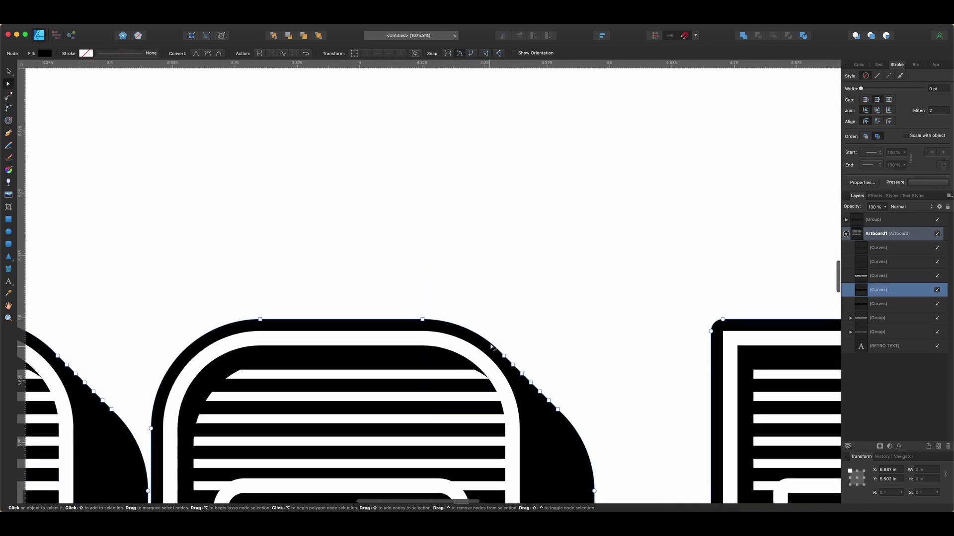
{"action": "left_click", "coordinate": [566, 417]}
Delete the surplus shadow nodes in the notch between the second R's feet and along the diagonal at its lower-left corner.
{"action": "scroll", "coordinate": [566, 417], "scroll_direction": "down", "scroll_amount": 5}
{"action": "scroll", "coordinate": [458, 358], "scroll_direction": "up", "scroll_amount": 5}
{"action": "scroll", "coordinate": [458, 358], "scroll_direction": "up", "scroll_amount": 3}
{"action": "left_click", "coordinate": [426, 330]}
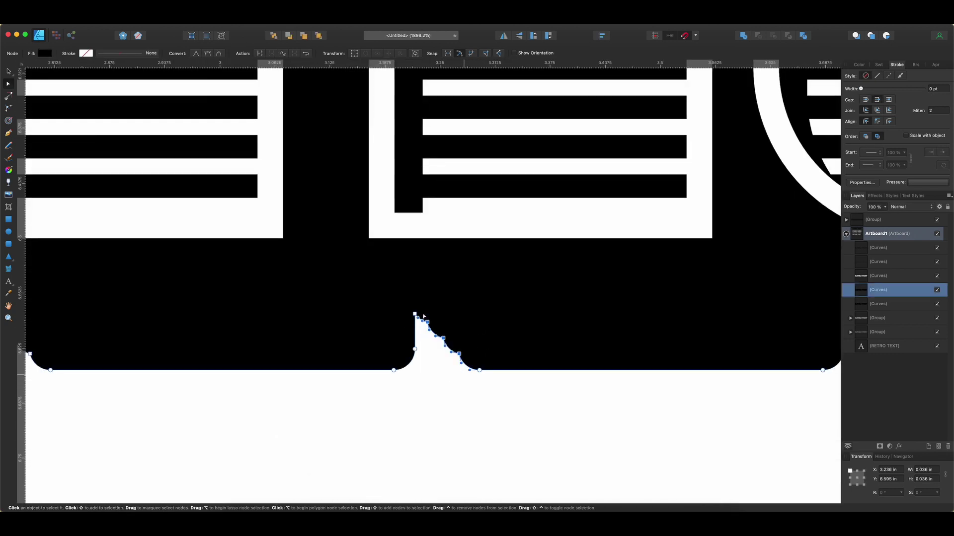
{"action": "scroll", "coordinate": [422, 328], "scroll_direction": "down", "scroll_amount": 2}
{"action": "left_click_drag", "start_coordinate": [320, 372], "coordinate": [248, 238]}
{"action": "key", "text": "Delete"}
{"action": "scroll", "coordinate": [328, 357], "scroll_direction": "up", "scroll_amount": 3}
{"action": "scroll", "coordinate": [329, 258], "scroll_direction": "down", "scroll_amount": 4}
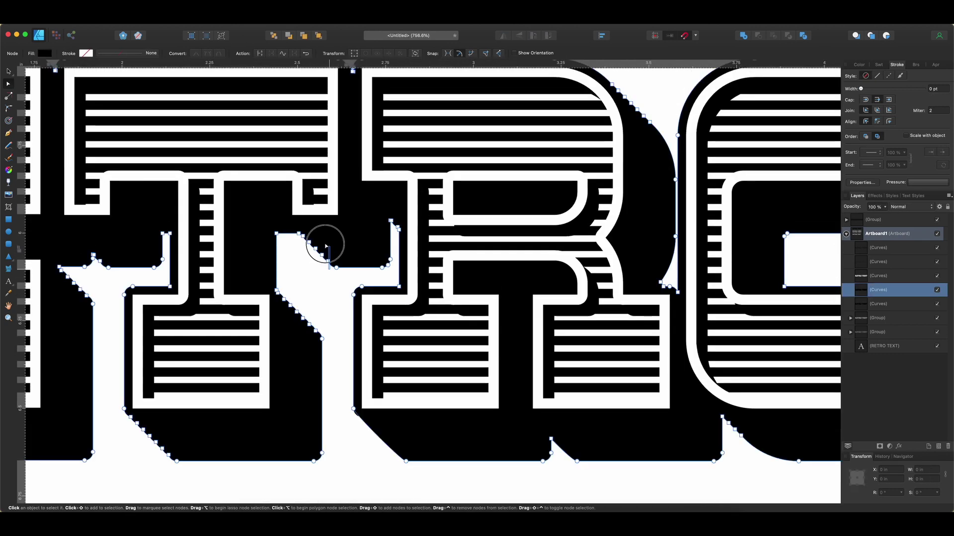
Delete the bumpy shadow nodes along the diagonals around the T of RETRO.
{"action": "scroll", "coordinate": [347, 207], "scroll_direction": "up", "scroll_amount": 3}
{"action": "left_click_drag", "start_coordinate": [323, 183], "coordinate": [261, 128]}
{"action": "key", "text": "Delete"}
Clear the surplus shadow nodes along the diagonals on both sides of the E of RETRO.
{"action": "scroll", "coordinate": [247, 266], "scroll_direction": "left", "scroll_amount": 5}
{"action": "scroll", "coordinate": [312, 320], "scroll_direction": "up", "scroll_amount": 4}
{"action": "scroll", "coordinate": [312, 320], "scroll_direction": "down", "scroll_amount": 3}
{"action": "left_click_drag", "start_coordinate": [198, 213], "coordinate": [249, 255]}
{"action": "scroll", "coordinate": [249, 255], "scroll_direction": "down", "scroll_amount": 1}
{"action": "scroll", "coordinate": [295, 159], "scroll_direction": "up", "scroll_amount": 4}
{"action": "left_click_drag", "start_coordinate": [293, 158], "coordinate": [341, 209]}
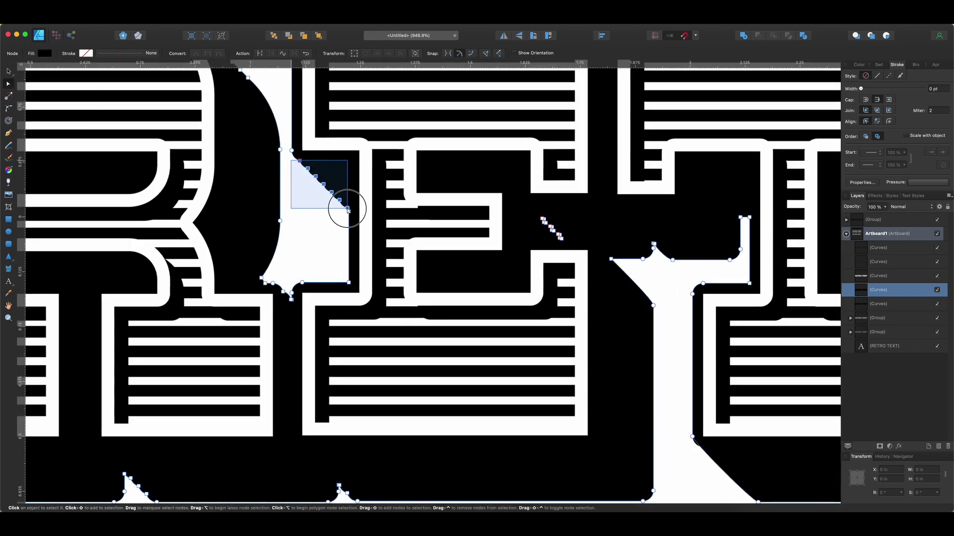
Delete the surplus shadow nodes in the notches below the first R and E and along the first R's left-hand diagonals.
{"action": "scroll", "coordinate": [341, 210], "scroll_direction": "down", "scroll_amount": 3}
{"action": "scroll", "coordinate": [429, 328], "scroll_direction": "down", "scroll_amount": 3}
{"action": "left_click_drag", "start_coordinate": [438, 340], "coordinate": [429, 328]}
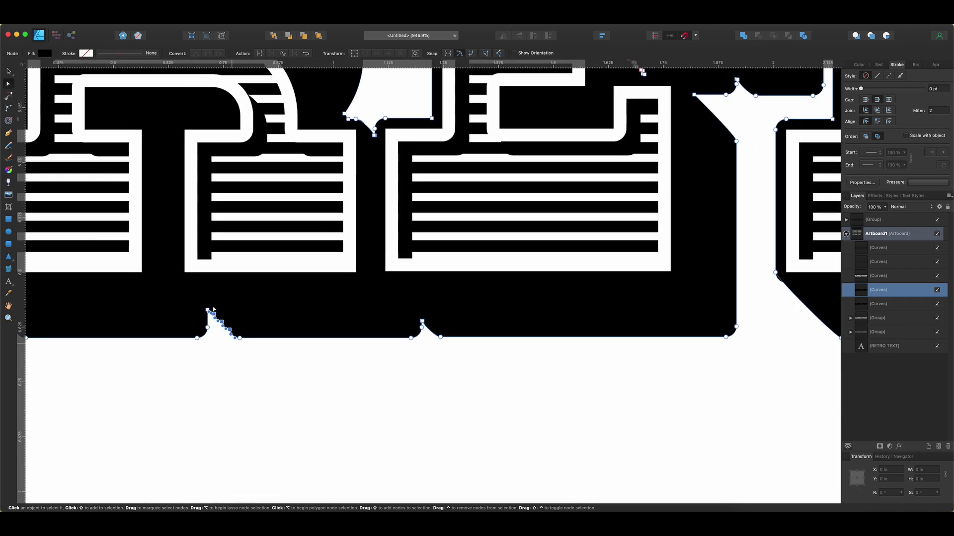
{"action": "scroll", "coordinate": [214, 310], "scroll_direction": "down", "scroll_amount": 4}
{"action": "scroll", "coordinate": [258, 298], "scroll_direction": "up", "scroll_amount": 4}
{"action": "left_click_drag", "start_coordinate": [297, 344], "coordinate": [248, 286]}
{"action": "scroll", "coordinate": [256, 292], "scroll_direction": "down", "scroll_amount": 2}
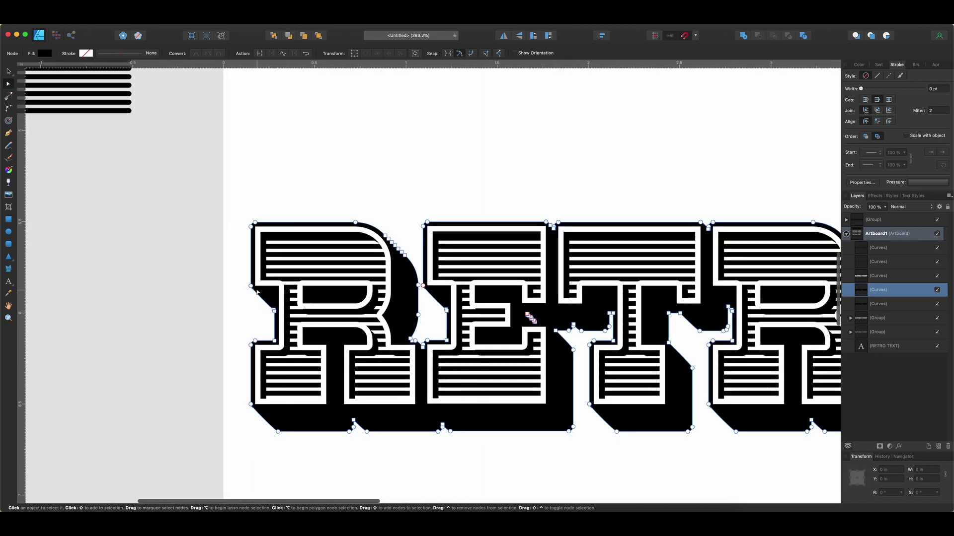
{"action": "scroll", "coordinate": [257, 292], "scroll_direction": "down", "scroll_amount": 2}
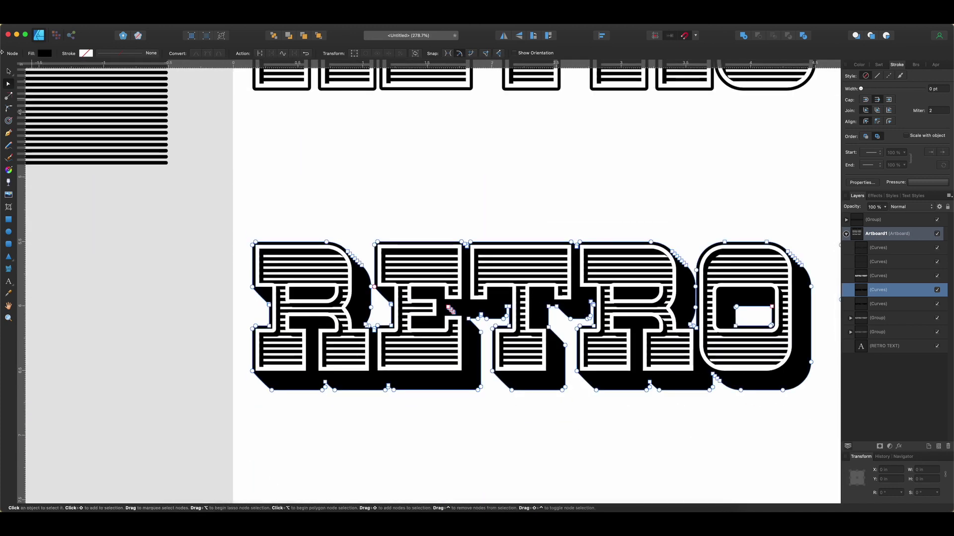
{"action": "left_click", "coordinate": [351, 179]}
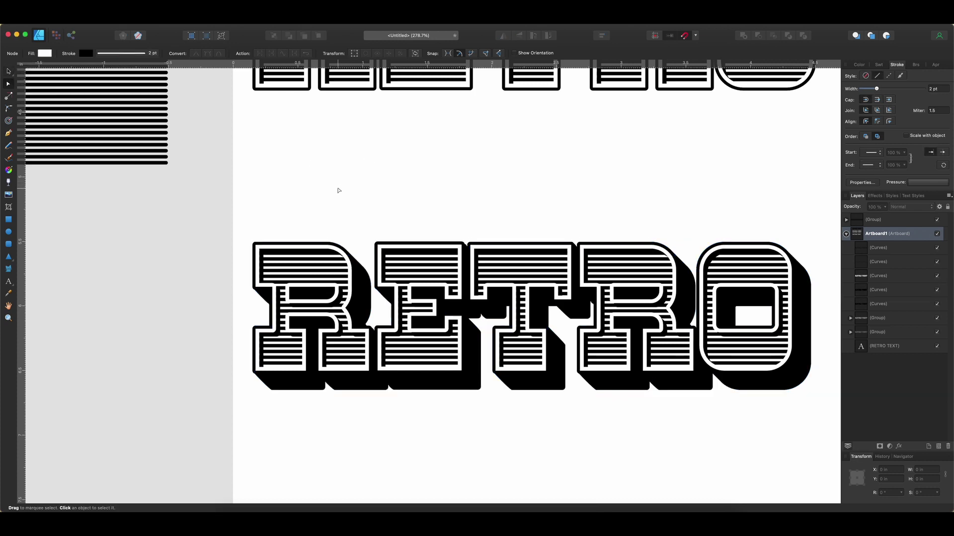
Select all the curves of the block-shadow lettering and place a duplicate of them below the original.
{"action": "scroll", "coordinate": [339, 190], "scroll_direction": "down", "scroll_amount": 4}
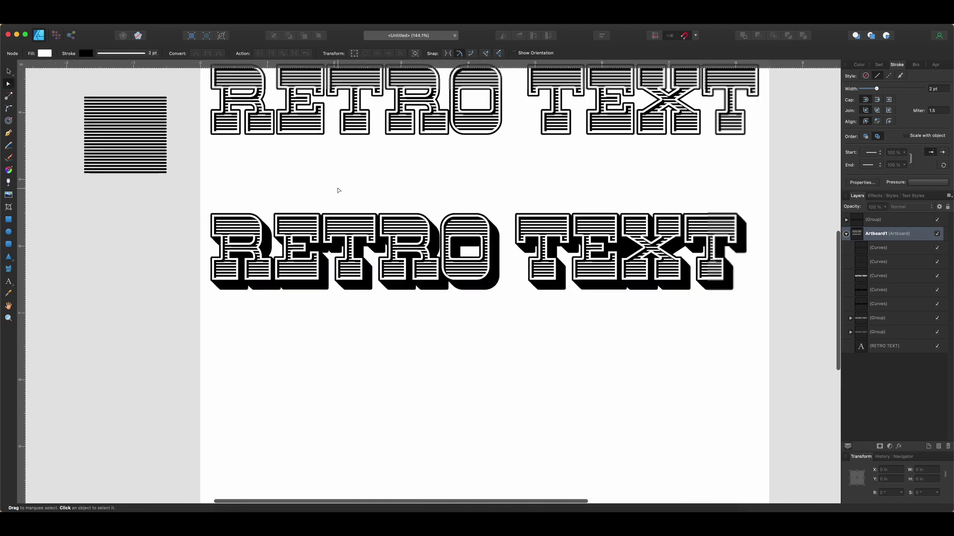
{"action": "left_click_drag", "start_coordinate": [202, 316], "coordinate": [748, 198]}
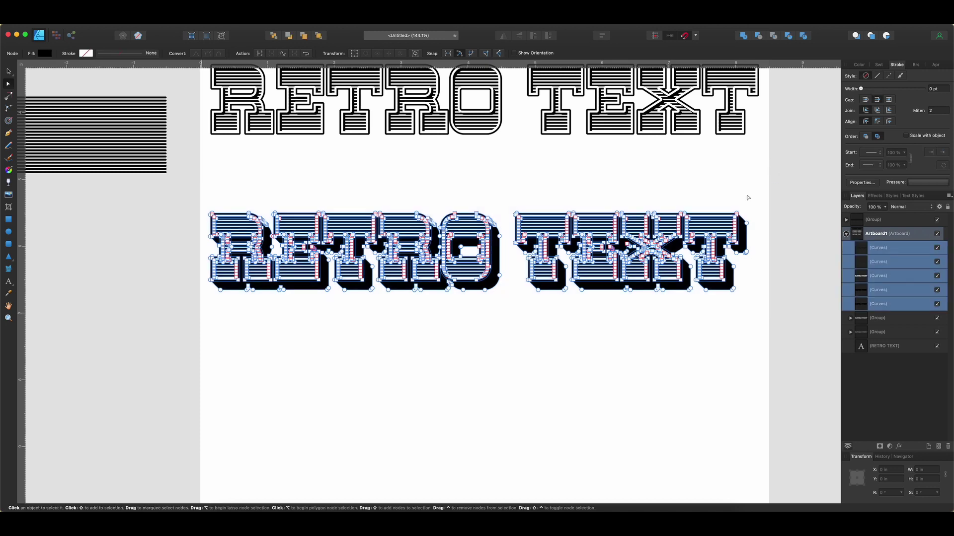
{"action": "left_click", "coordinate": [9, 72]}
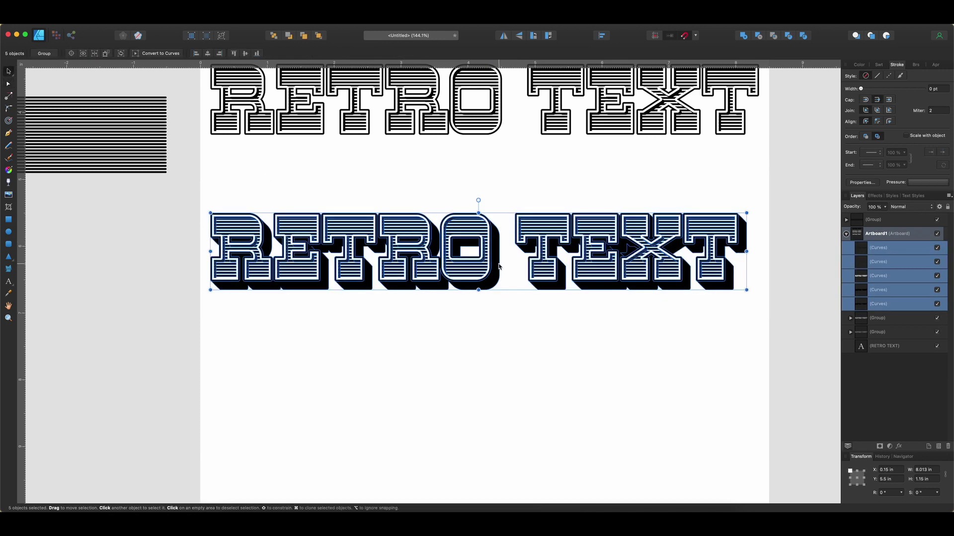
{"action": "mouse_move", "coordinate": [499, 268]}
{"action": "left_mouse_down"}
{"action": "mouse_move", "coordinate": [498, 226]}
{"action": "mouse_move", "coordinate": [515, 380]}
{"action": "mouse_move", "coordinate": [498, 421]}
{"action": "left_mouse_up"}
Move the original block-shadow lettering up beneath the line-shaded version and group its curves.
{"action": "left_click_drag", "start_coordinate": [201, 266], "coordinate": [767, 158]}
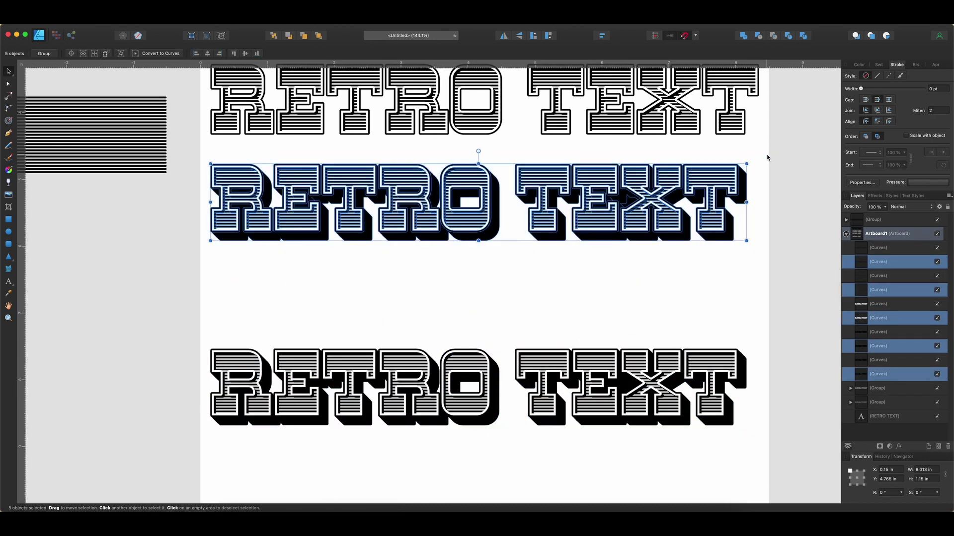
{"action": "key", "text": "super+g"}
{"action": "left_click", "coordinate": [254, 286]}
Duplicate the block shadow curve of the lower lettering in place.
{"action": "scroll", "coordinate": [255, 287], "scroll_direction": "down", "scroll_amount": 2}
{"action": "scroll", "coordinate": [254, 287], "scroll_direction": "down", "scroll_amount": 4}
{"action": "scroll", "coordinate": [257, 287], "scroll_direction": "down", "scroll_amount": 3}
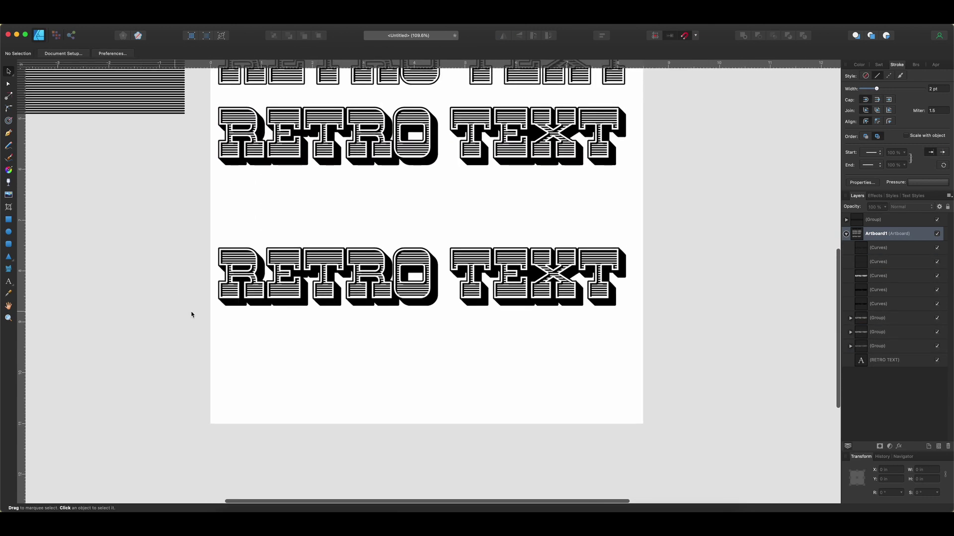
{"action": "left_click", "coordinate": [890, 253]}
{"action": "left_click", "coordinate": [892, 263]}
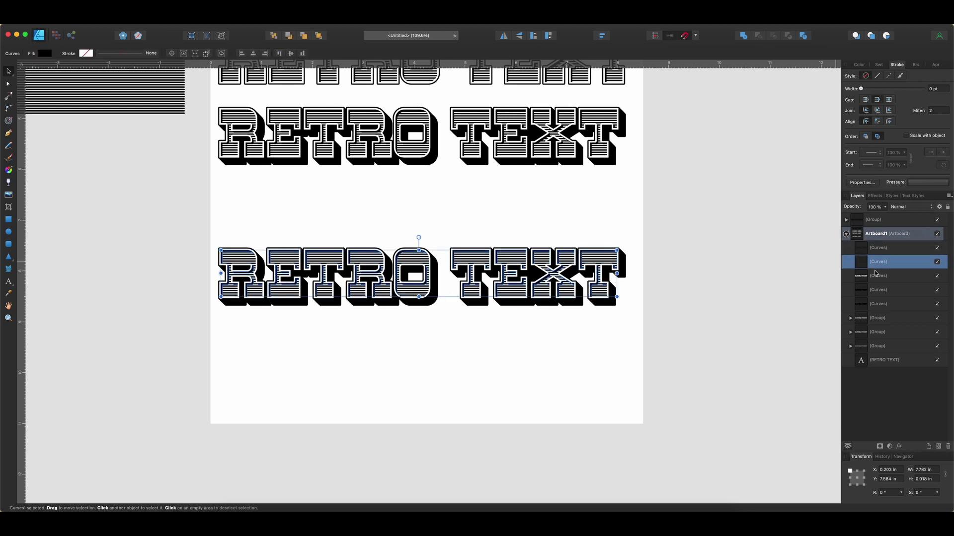
{"action": "left_click", "coordinate": [877, 305]}
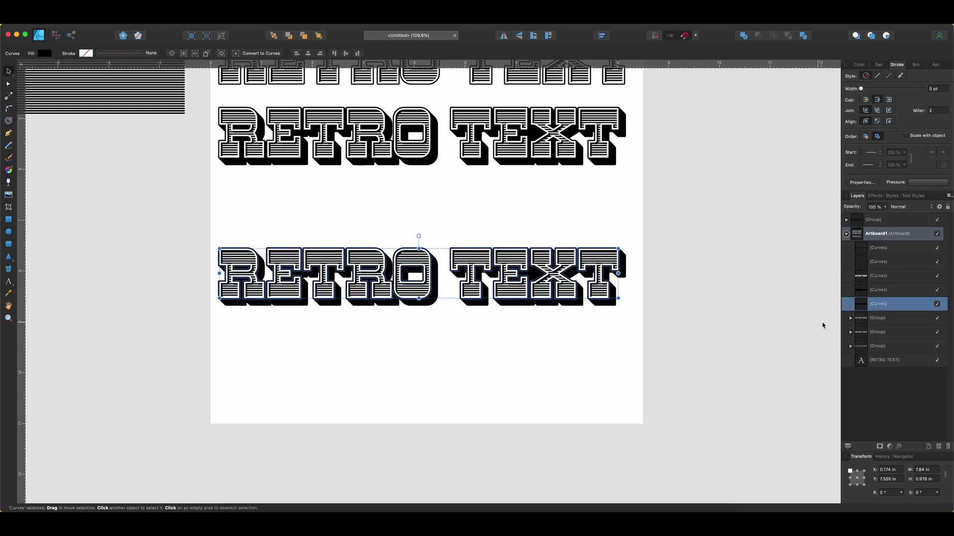
{"action": "scroll", "coordinate": [823, 325], "scroll_direction": "up", "scroll_amount": 3}
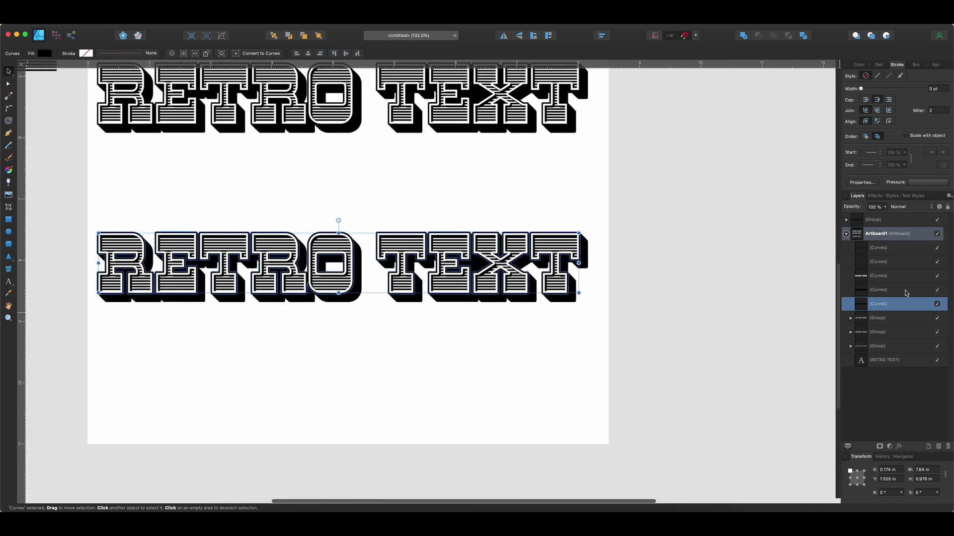
{"action": "left_click", "coordinate": [904, 291]}
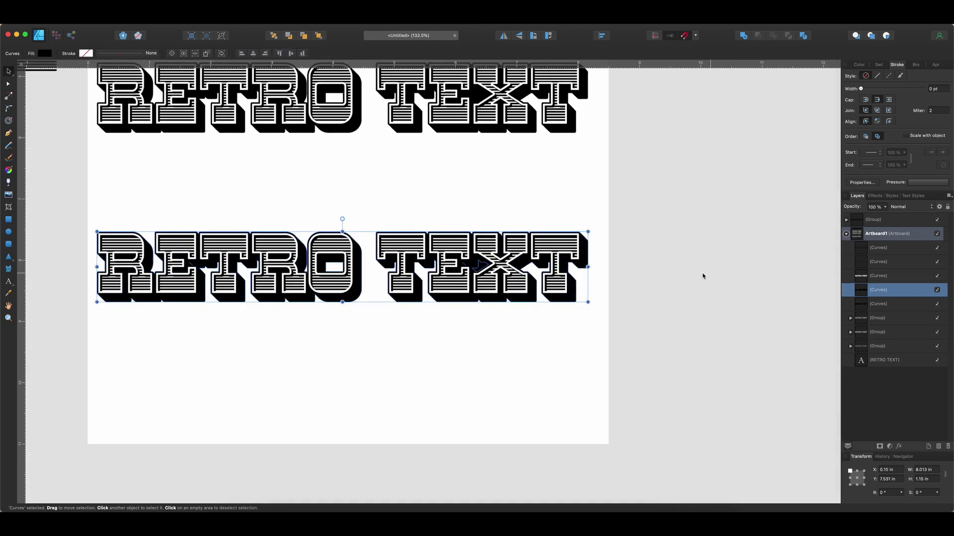
{"action": "key", "text": "super+j"}
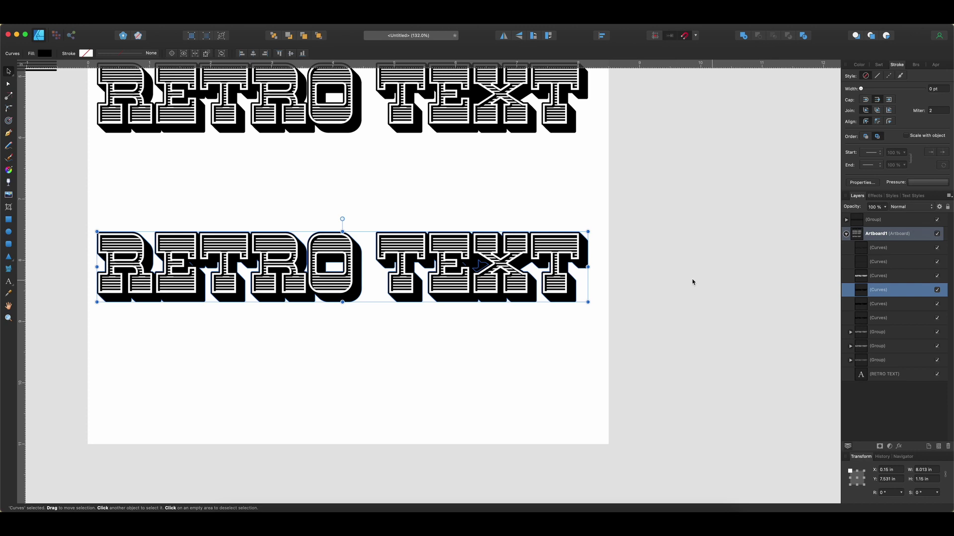
Draw a straight 45° diagonal line about 8.94 in long with the Pen tool, crossing the lower lettering's first R.
{"action": "scroll", "coordinate": [632, 275], "scroll_direction": "down", "scroll_amount": 3}
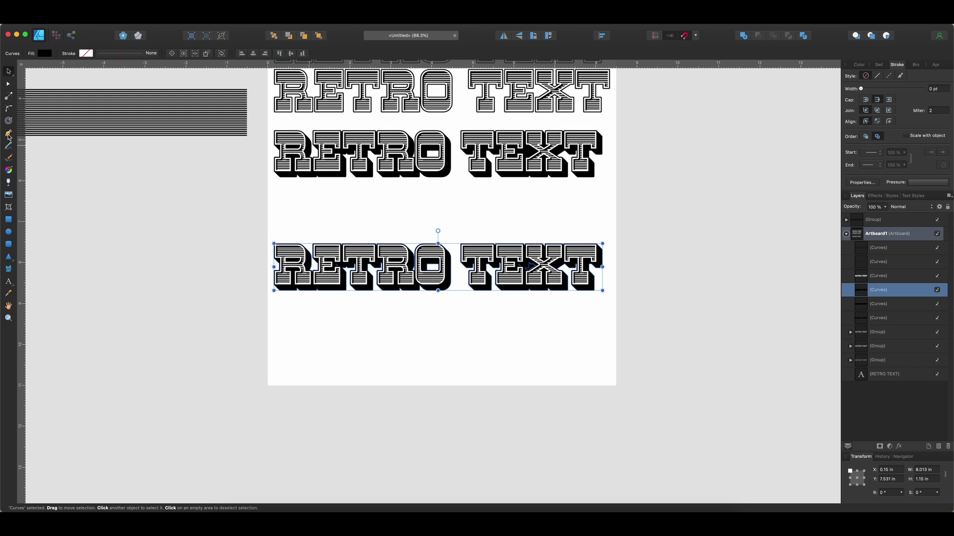
{"action": "left_click", "coordinate": [134, 196]}
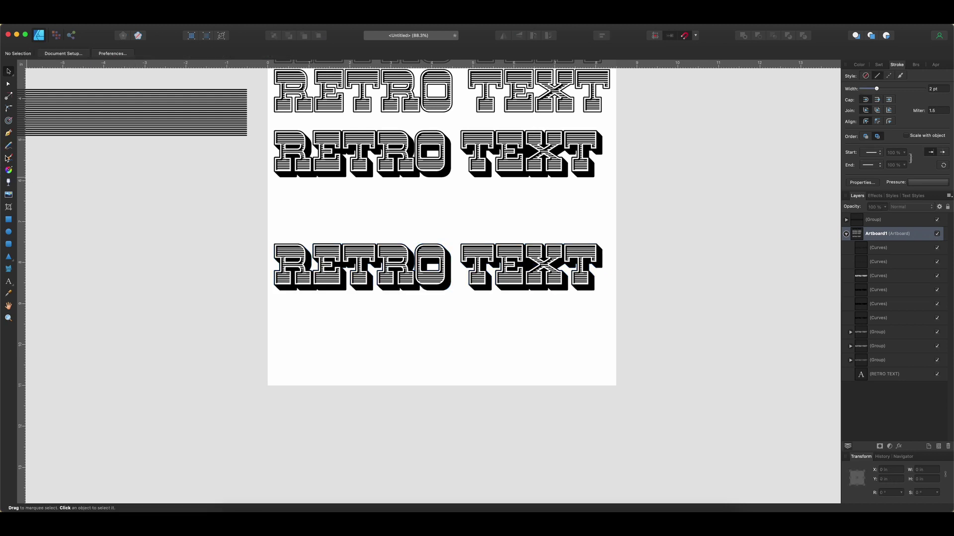
{"action": "left_click", "coordinate": [8, 133]}
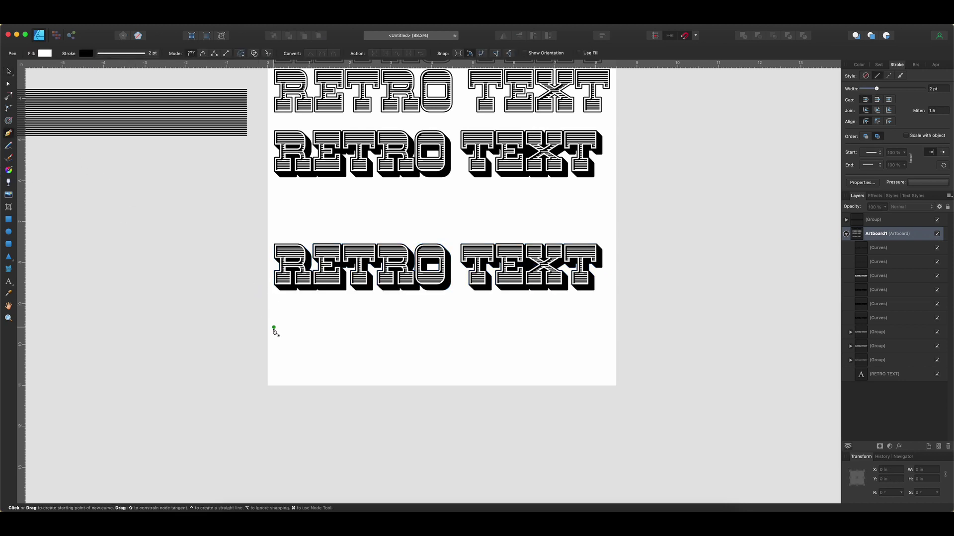
{"action": "left_click", "coordinate": [241, 240]}
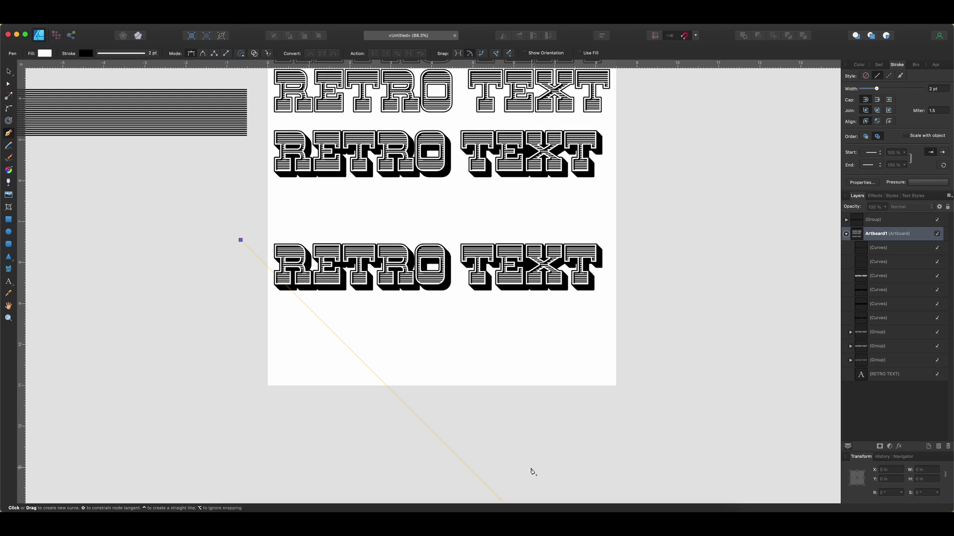
{"action": "left_click", "coordinate": [499, 499]}
{"action": "left_click", "coordinate": [8, 71]}
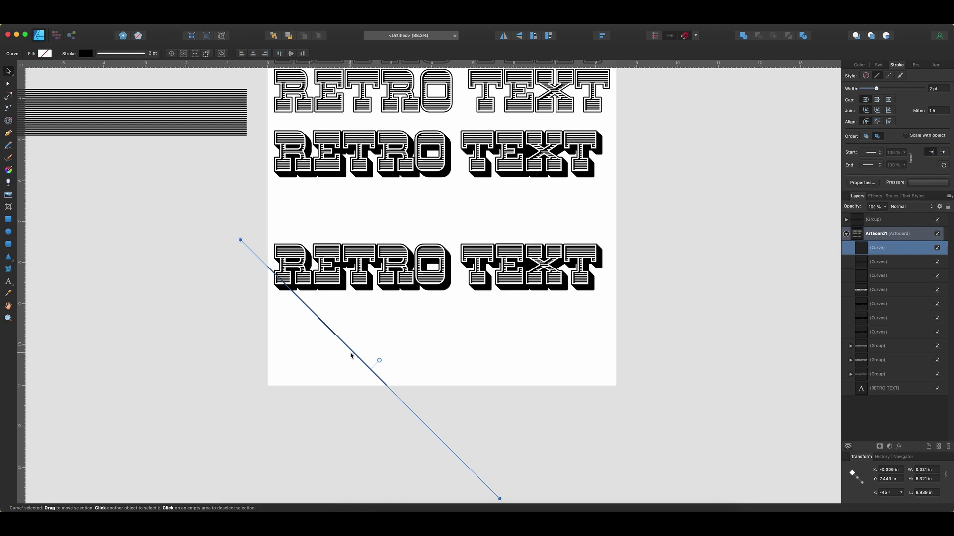
Duplicate the diagonal line slightly up and to the right, repeating the offset copy until the lines cover the whole lower lettering.
{"action": "mouse_move", "coordinate": [352, 355]}
{"action": "left_mouse_down"}
{"action": "mouse_move", "coordinate": [355, 343]}
{"action": "mouse_move", "coordinate": [354, 352]}
{"action": "left_mouse_up"}
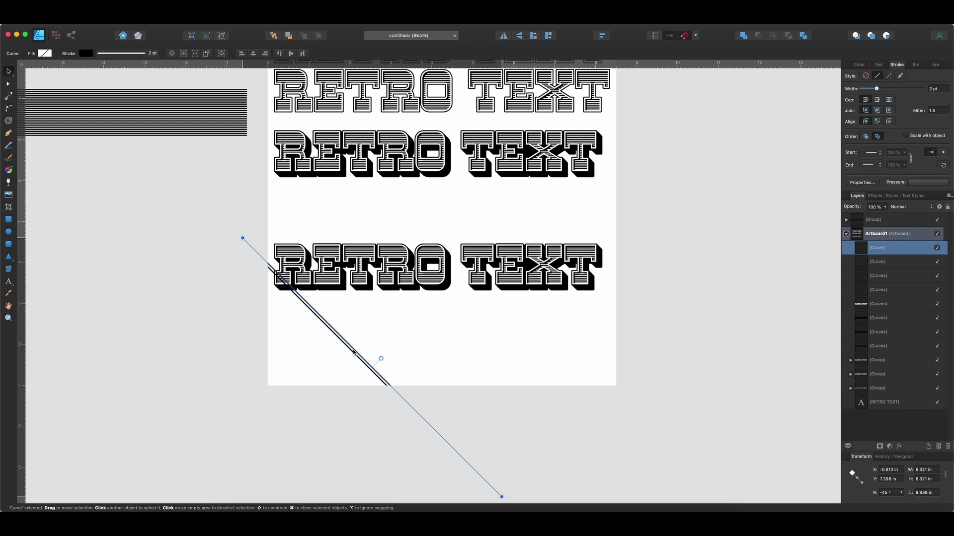
{"action": "key", "text": "super+j"}
{"action": "key", "text": "super+j"}
{"action": "key", "text": "super+j"}
{"action": "key", "text": "super+j"}
{"action": "key", "text": "super+j"}
{"action": "key", "text": "super+j"}
{"action": "key", "text": "super+j"}
{"action": "key", "text": "super+j"}
{"action": "key", "text": "super+j"}
{"action": "key", "text": "super+j"}
{"action": "key", "text": "super+j"}
{"action": "key", "text": "super+j"}
{"action": "key", "text": "super+j"}
{"action": "key", "text": "super+j"}
{"action": "key", "text": "super+j"}
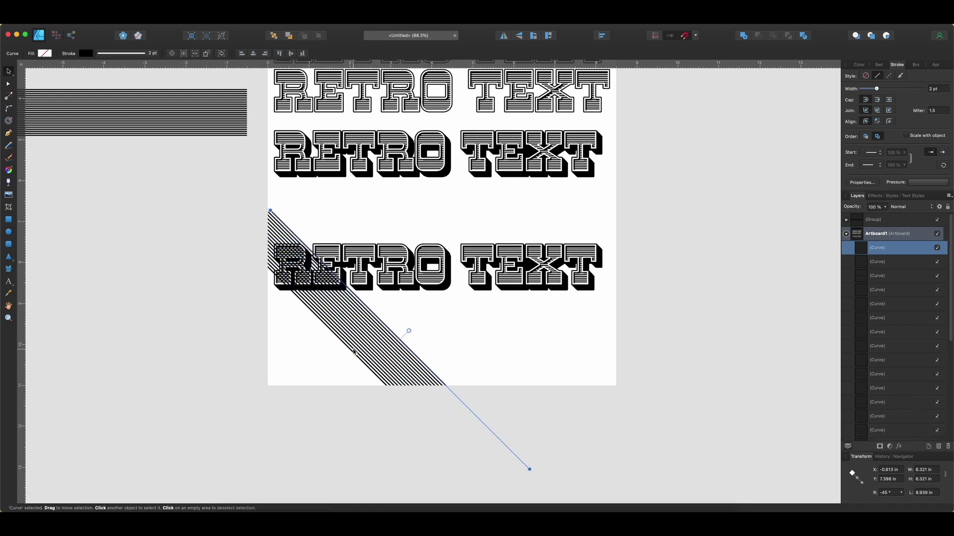
{"action": "key", "text": "super+j"}
{"action": "key", "text": "super+j"}
{"action": "key", "text": "super+j"}
{"action": "key", "text": "super+j"}
{"action": "key", "text": "super+j"}
{"action": "key", "text": "super+j"}
{"action": "key", "text": "super+j"}
{"action": "key", "text": "super+j"}
{"action": "key", "text": "super+j"}
{"action": "key", "text": "super+j"}
{"action": "key", "text": "super+j"}
{"action": "key", "text": "super+j"}
{"action": "key", "text": "super+j"}
{"action": "key", "text": "super+j"}
{"action": "key", "text": "super+j"}
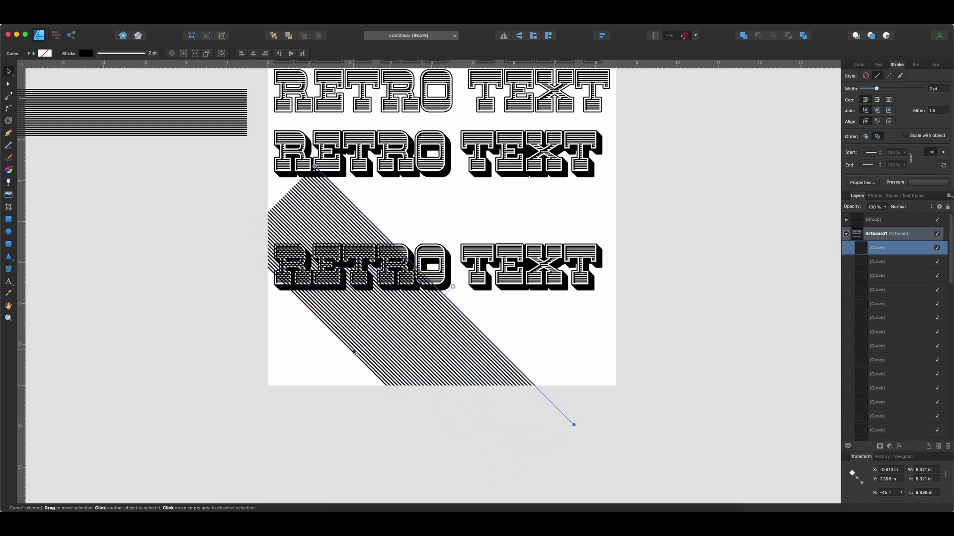
{"action": "key", "text": "super+j"}
{"action": "key", "text": "super+j"}
{"action": "key", "text": "super+j"}
{"action": "key", "text": "super+j"}
{"action": "key", "text": "super+j"}
{"action": "key", "text": "super+j"}
{"action": "key", "text": "super+j"}
{"action": "key", "text": "super+j"}
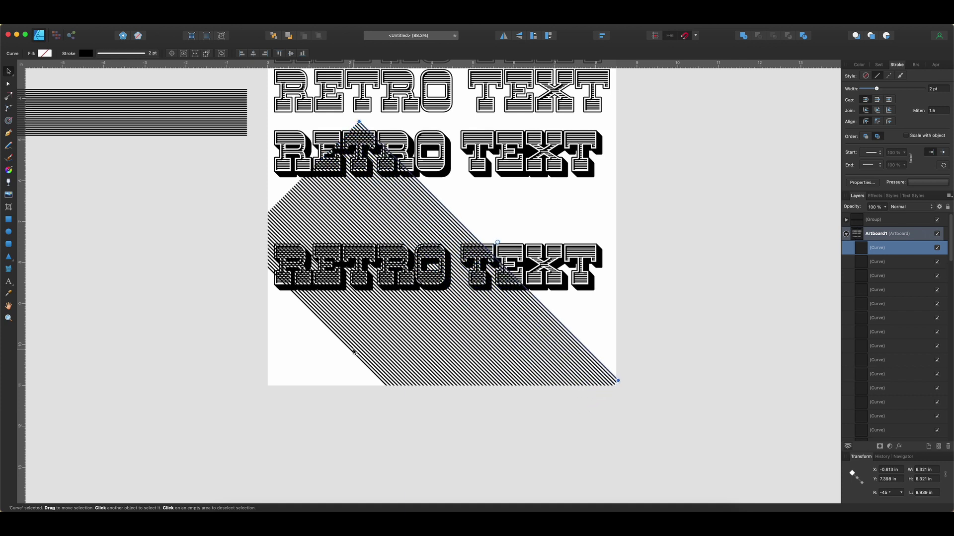
{"action": "key", "text": "super+j"}
{"action": "key", "text": "super+j"}
{"action": "key", "text": "super+j"}
{"action": "key", "text": "super+j"}
{"action": "key", "text": "super+j"}
{"action": "key", "text": "super+j"}
{"action": "key", "text": "super+j"}
{"action": "key", "text": "super+j"}
{"action": "key", "text": "super+j"}
{"action": "key", "text": "super+j"}
{"action": "key", "text": "super+j"}
{"action": "key", "text": "super+j"}
{"action": "key", "text": "super+j"}
{"action": "key", "text": "super+j"}
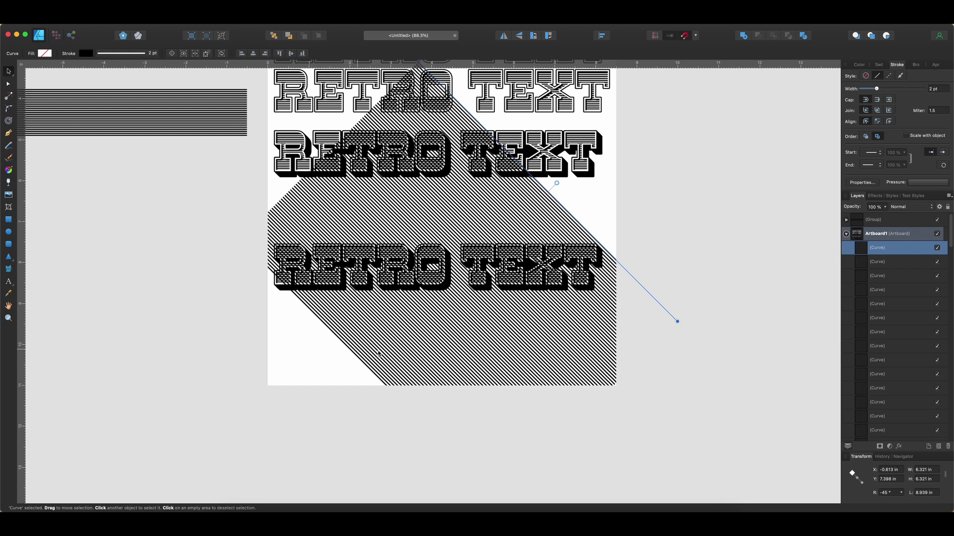
Place a copy of all the diagonal lines on the pasteboard beside the artboard and group the copied lines.
{"action": "scroll", "coordinate": [850, 313], "scroll_direction": "down", "scroll_amount": 5}
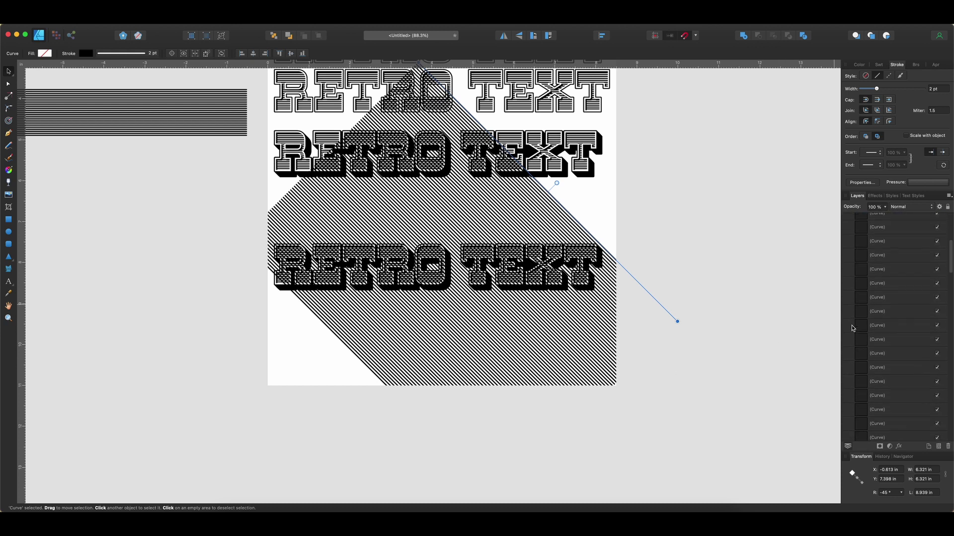
{"action": "scroll", "coordinate": [851, 327], "scroll_direction": "down", "scroll_amount": 10}
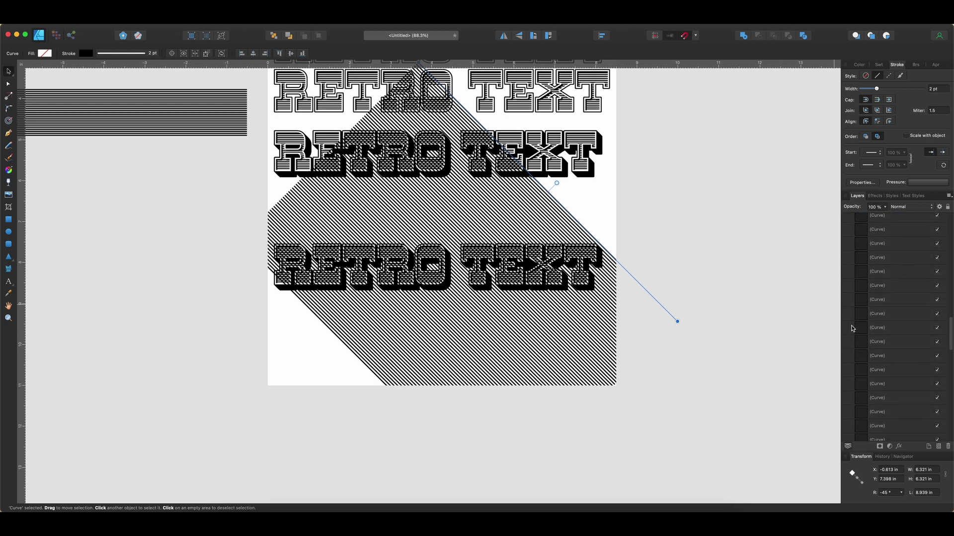
{"action": "scroll", "coordinate": [852, 329], "scroll_direction": "down", "scroll_amount": 10}
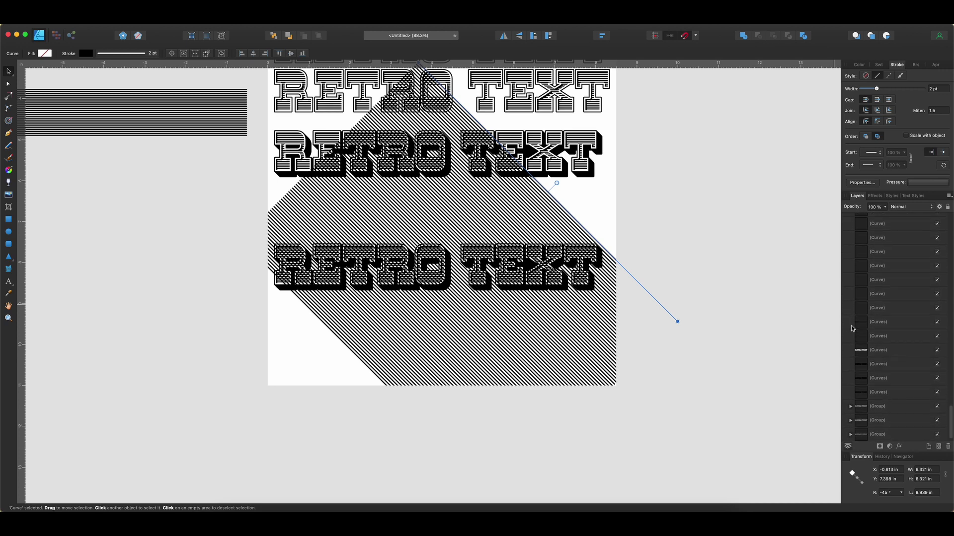
{"action": "left_click", "coordinate": [879, 305], "text": "shift"}
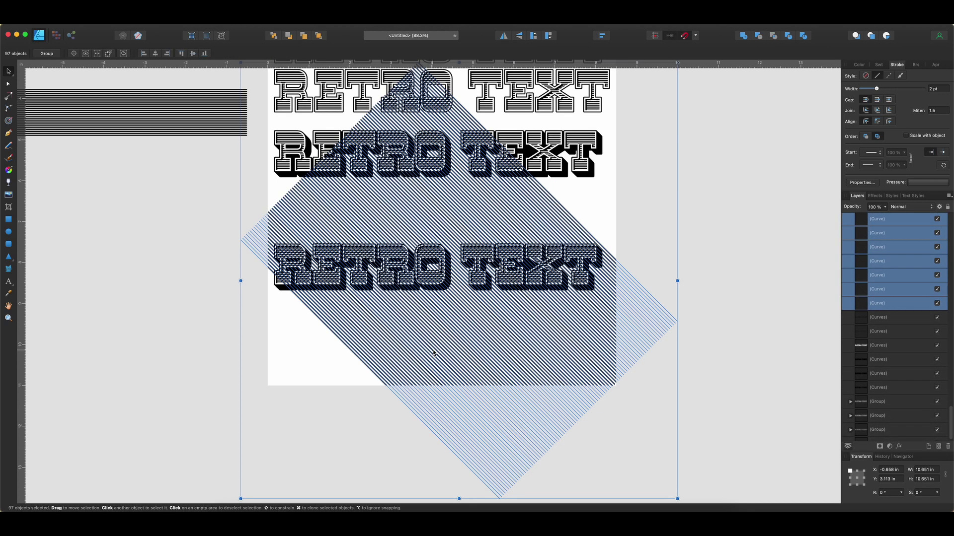
{"action": "scroll", "coordinate": [433, 353], "scroll_direction": "down", "scroll_amount": 3}
{"action": "left_click_drag", "start_coordinate": [437, 349], "coordinate": [131, 370]}
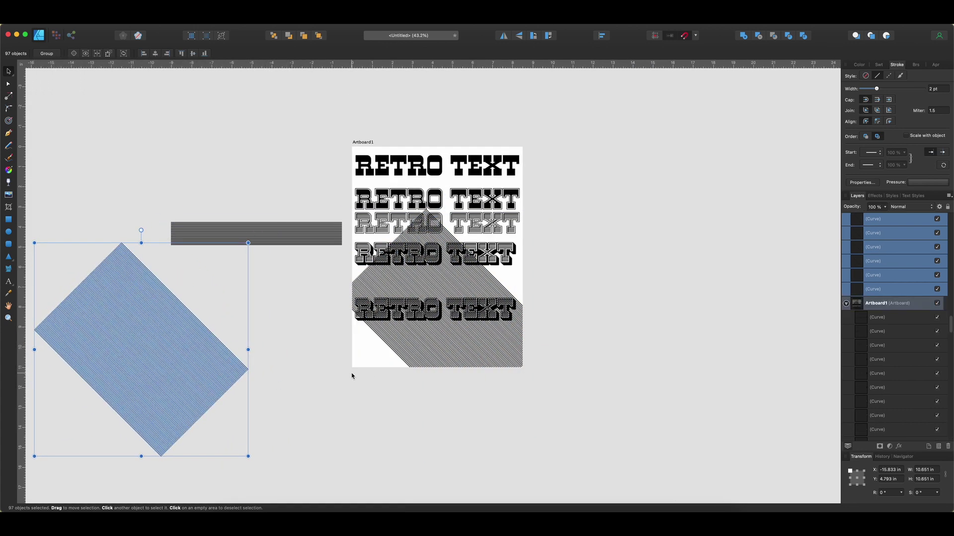
{"action": "key", "text": "super+g"}
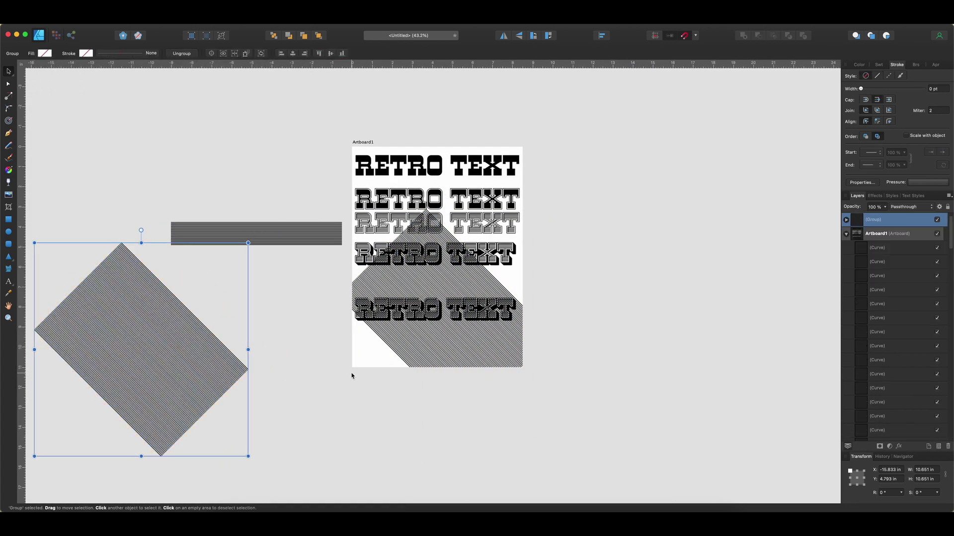
Select all the diagonal lines on the artboard and hide the lower of the two duplicate block shadow curves.
{"action": "left_click", "coordinate": [908, 256]}
{"action": "scroll", "coordinate": [884, 356], "scroll_direction": "down", "scroll_amount": 5}
{"action": "scroll", "coordinate": [884, 357], "scroll_direction": "down", "scroll_amount": 10}
{"action": "scroll", "coordinate": [884, 356], "scroll_direction": "down", "scroll_amount": 10}
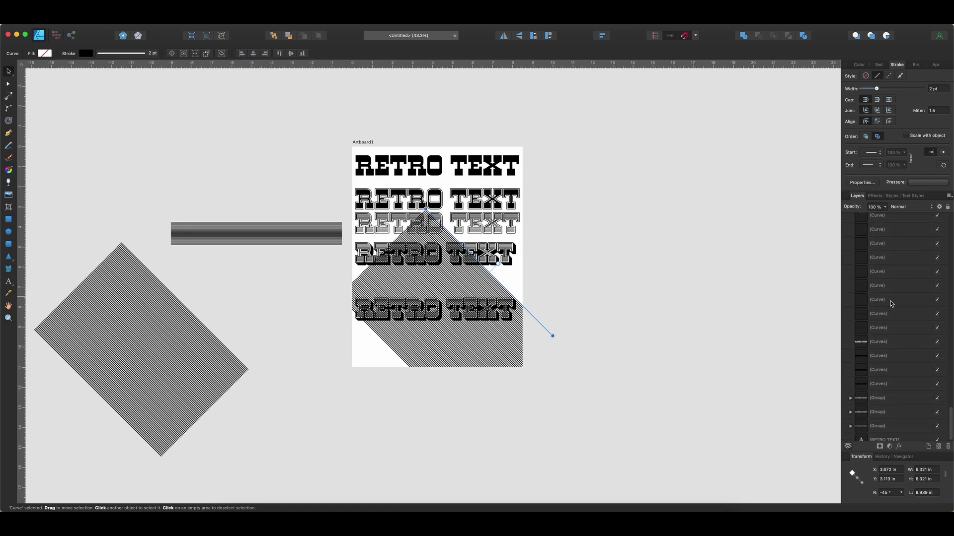
{"action": "left_click", "coordinate": [895, 296], "text": "shift"}
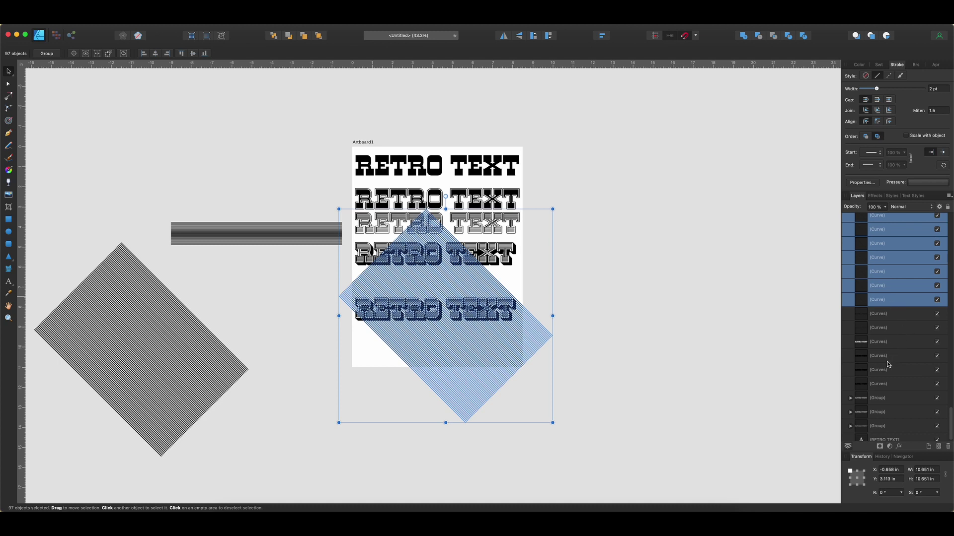
{"action": "left_click", "coordinate": [937, 370]}
Expand the strokes of the selected diagonal lines into shapes.
{"action": "scroll", "coordinate": [375, 288], "scroll_direction": "up", "scroll_amount": 5}
{"action": "left_click", "coordinate": [144, 12]}
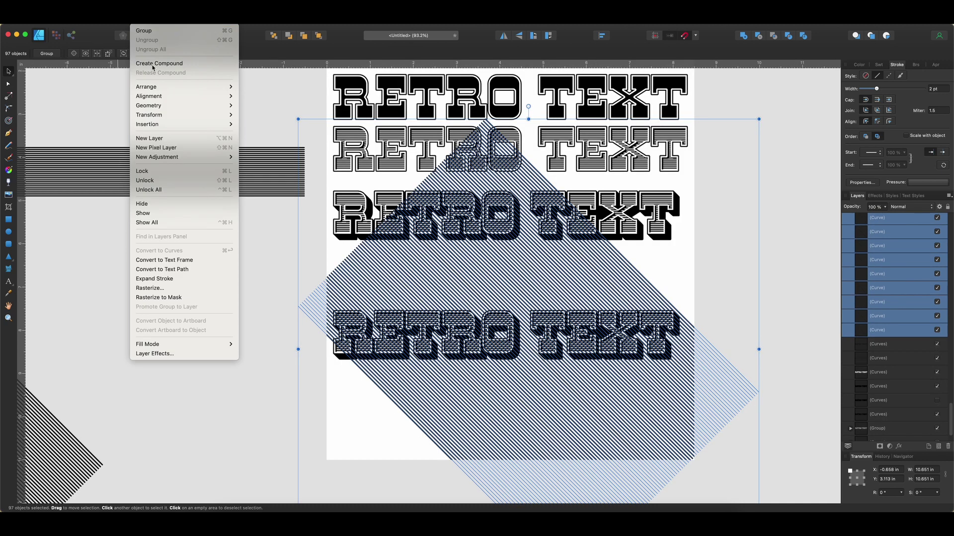
{"action": "left_click", "coordinate": [182, 279]}
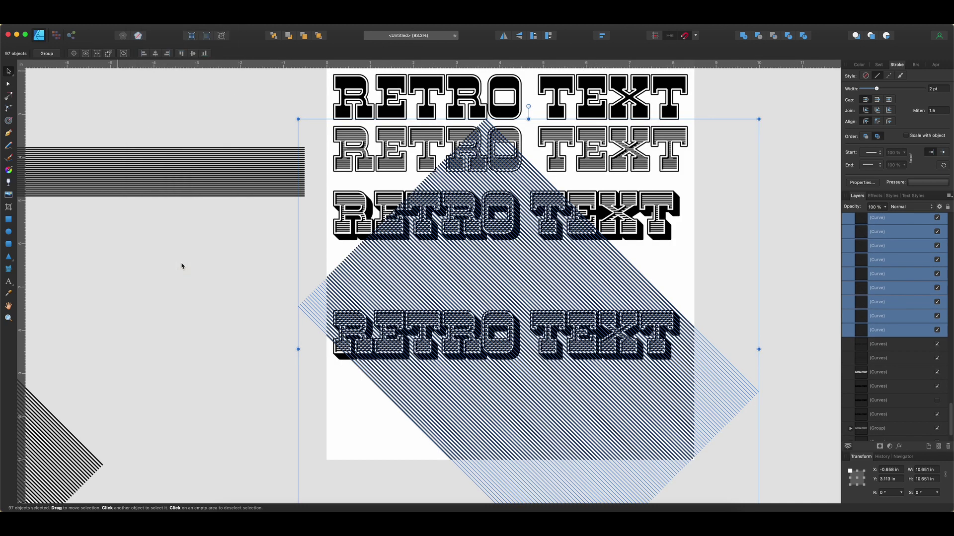
Merge the expanded diagonal lines into one shape and intersect it with the visible duplicate block shadow curve of the lower lettering.
{"action": "left_click", "coordinate": [745, 36]}
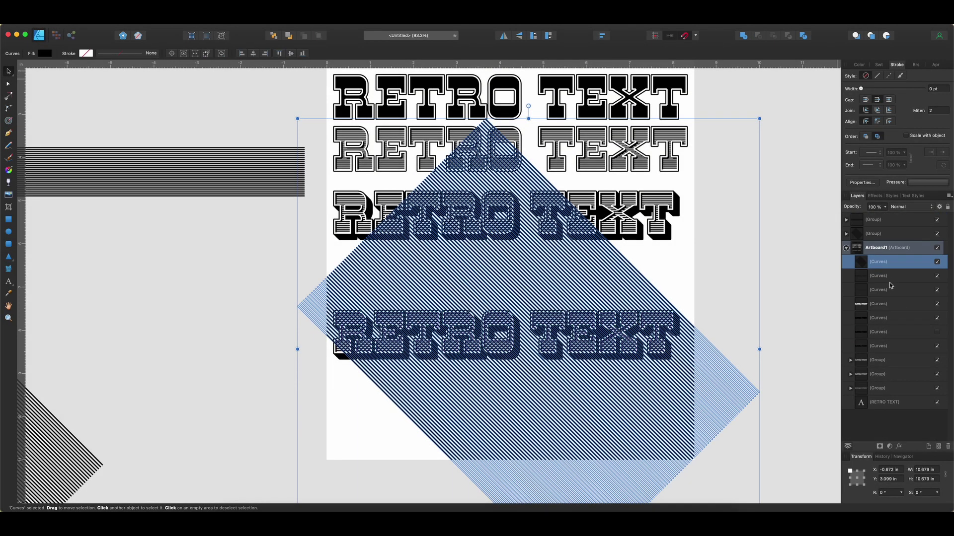
{"action": "left_click", "coordinate": [937, 319]}
{"action": "left_click", "coordinate": [937, 319]}
{"action": "left_click", "coordinate": [902, 321], "text": "super"}
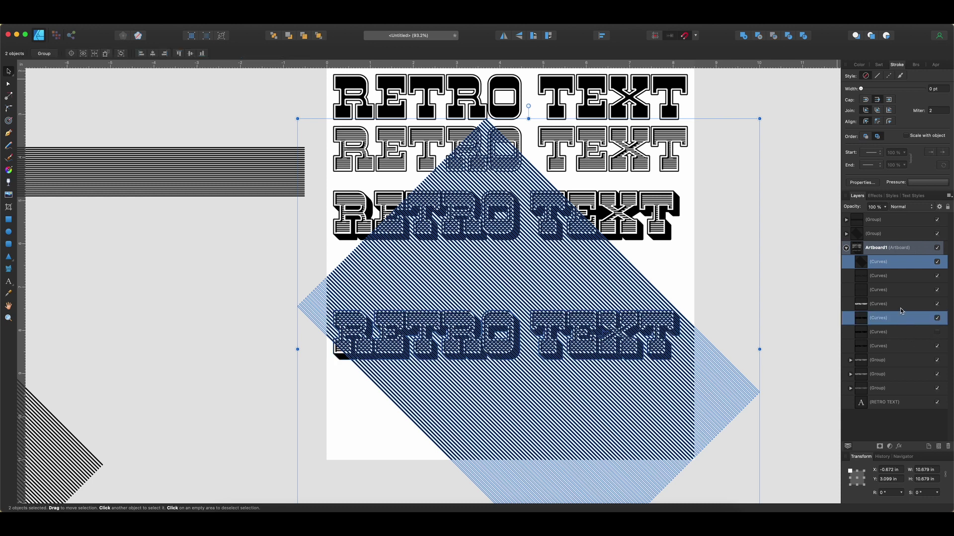
{"action": "left_click", "coordinate": [773, 36]}
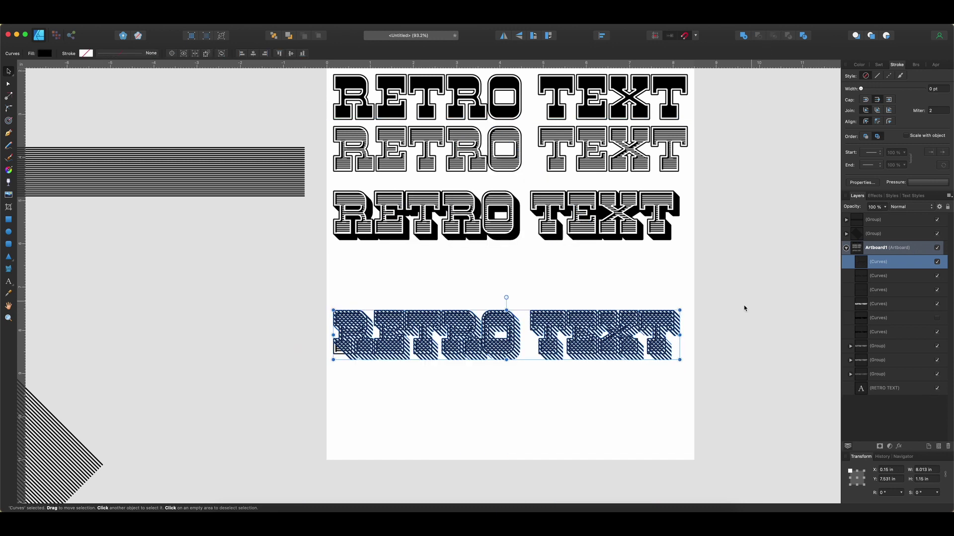
Show the hidden block shadow curve, place the clipped diagonal lines behind it and offset them slightly down and to the right.
{"action": "left_click", "coordinate": [938, 321]}
{"action": "left_click_drag", "start_coordinate": [882, 264], "coordinate": [879, 340]}
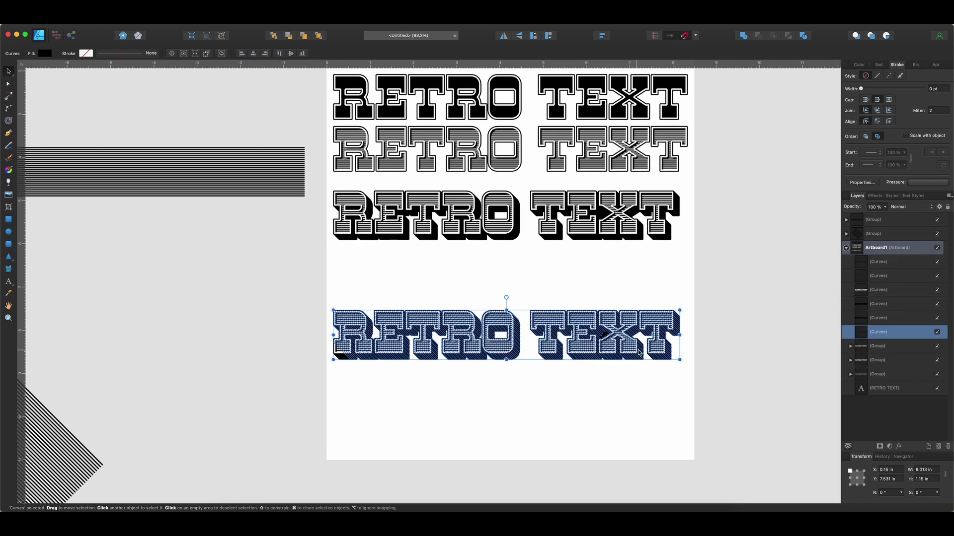
{"action": "scroll", "coordinate": [665, 361], "scroll_direction": "up", "scroll_amount": 3}
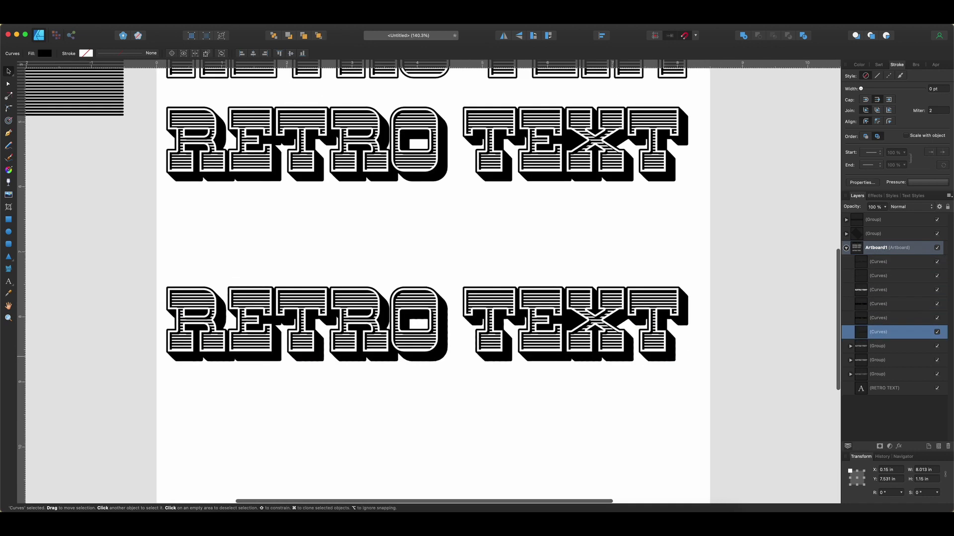
{"action": "left_click_drag", "start_coordinate": [674, 357], "coordinate": [679, 362]}
{"action": "left_click", "coordinate": [96, 196]}
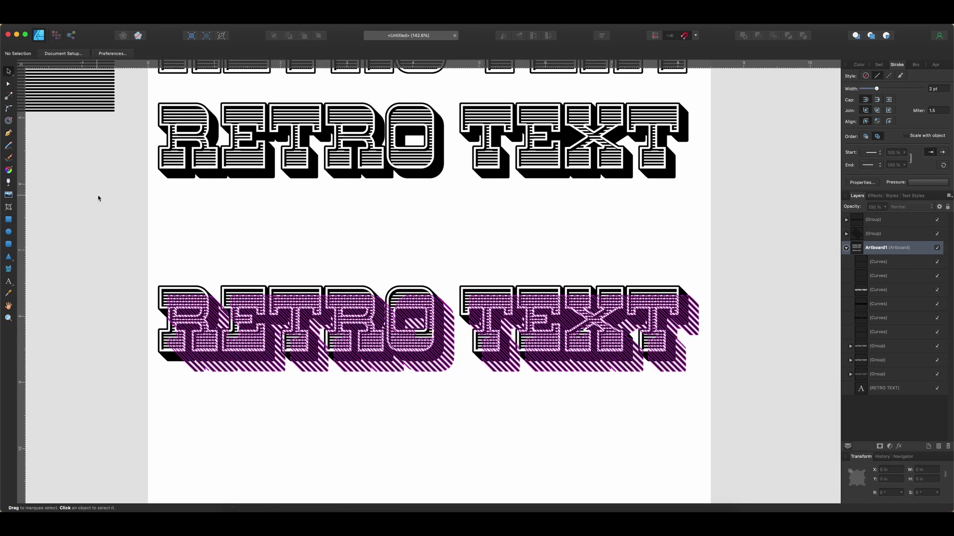
Duplicate the line-shaded lettering so one set sits below the solid block shadow version and the other near the artboard's lower edge.
{"action": "scroll", "coordinate": [124, 217], "scroll_direction": "down", "scroll_amount": 3}
{"action": "scroll", "coordinate": [124, 220], "scroll_direction": "down", "scroll_amount": 1}
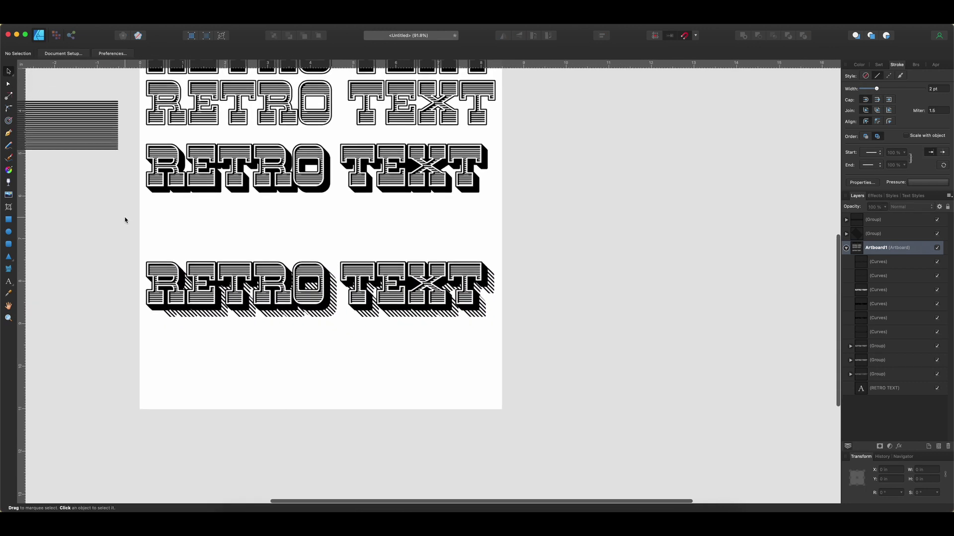
{"action": "scroll", "coordinate": [125, 220], "scroll_direction": "down", "scroll_amount": 2}
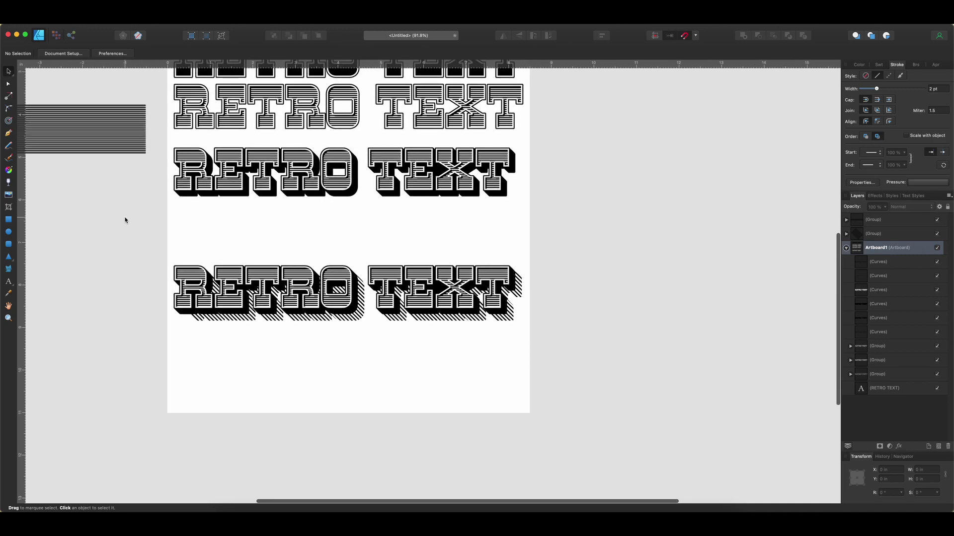
{"action": "scroll", "coordinate": [125, 218], "scroll_direction": "left", "scroll_amount": 2}
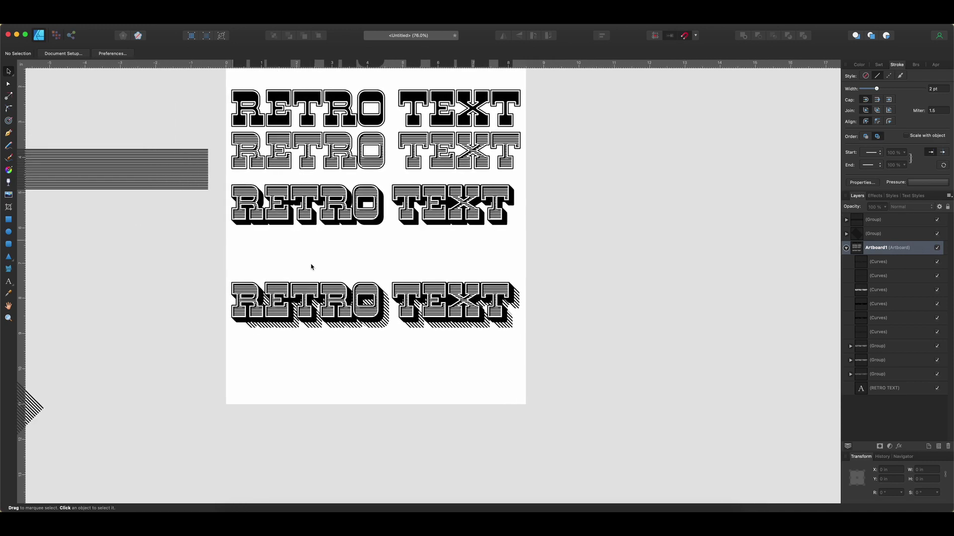
{"action": "scroll", "coordinate": [394, 312], "scroll_direction": "up", "scroll_amount": 5}
{"action": "scroll", "coordinate": [394, 312], "scroll_direction": "down", "scroll_amount": 1}
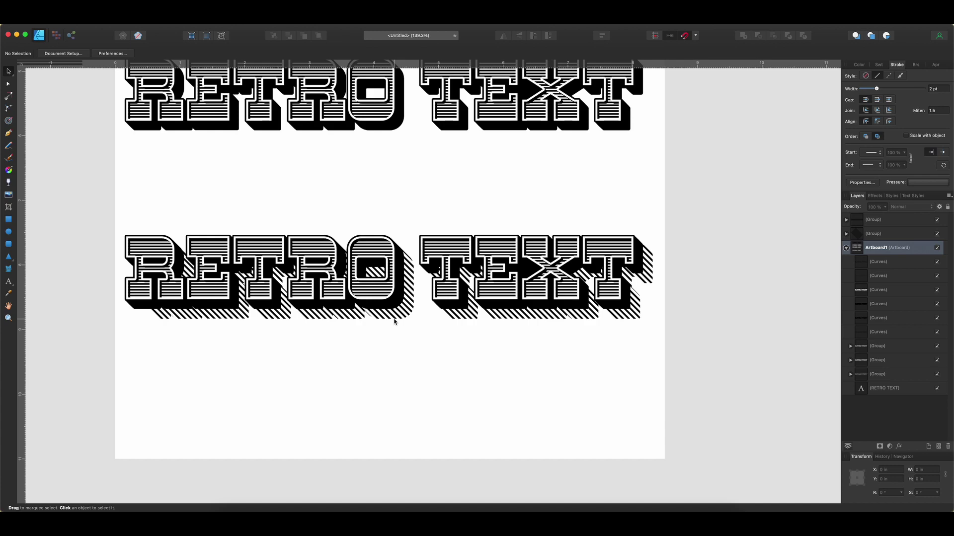
{"action": "scroll", "coordinate": [394, 322], "scroll_direction": "down", "scroll_amount": 1}
{"action": "left_click_drag", "start_coordinate": [106, 225], "coordinate": [643, 351]}
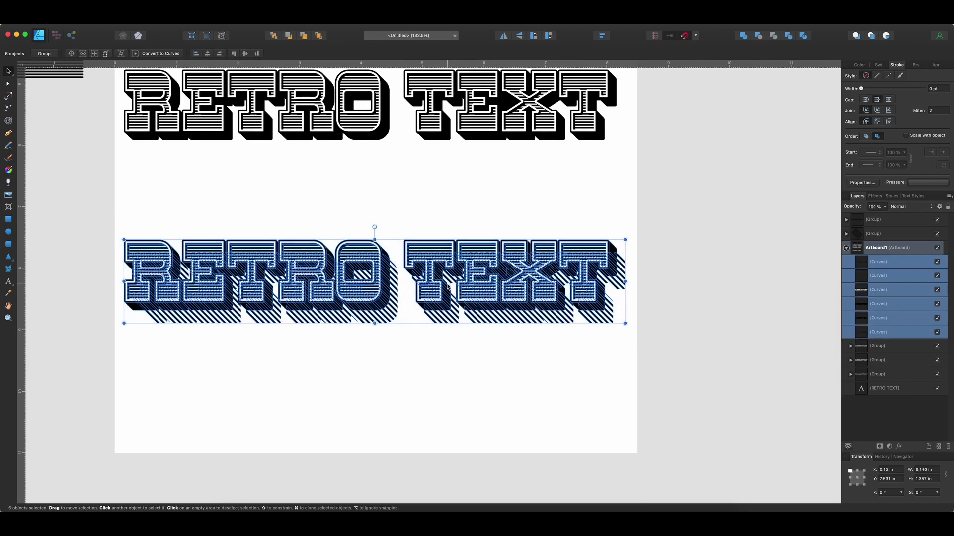
{"action": "left_click_drag", "start_coordinate": [446, 286], "coordinate": [434, 394]}
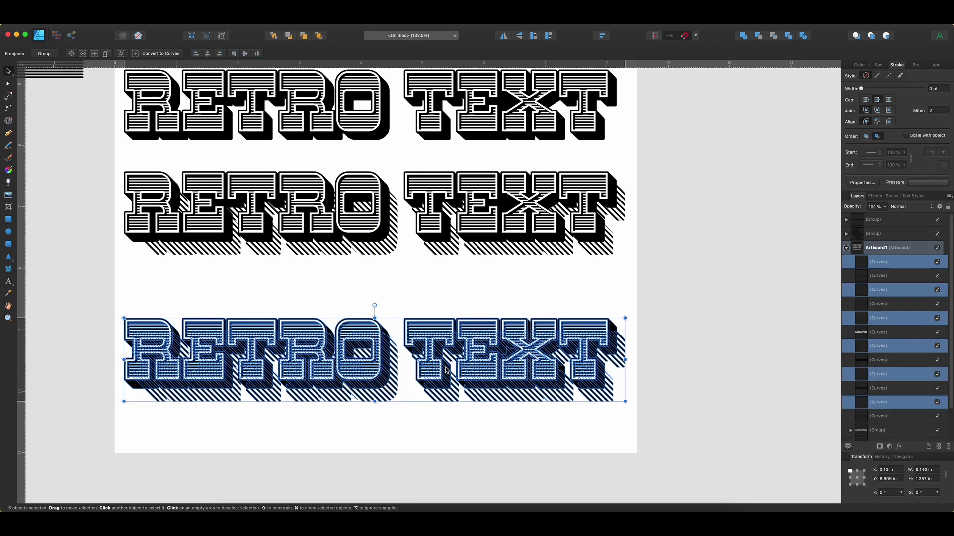
Group all curves of the upper line-shaded lettering and deselect it.
{"action": "left_click_drag", "start_coordinate": [126, 271], "coordinate": [630, 162]}
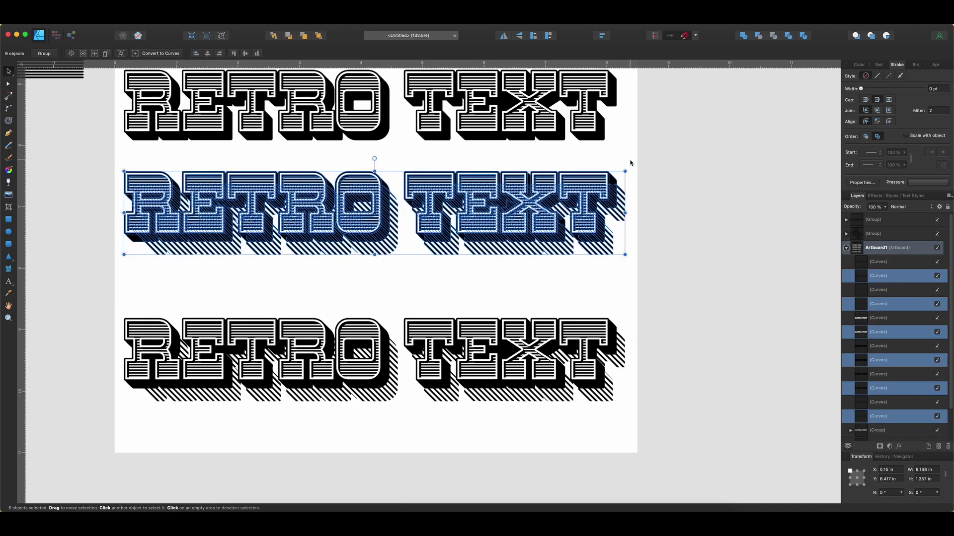
{"action": "key", "text": "ctrl+g"}
{"action": "left_click", "coordinate": [213, 283]}
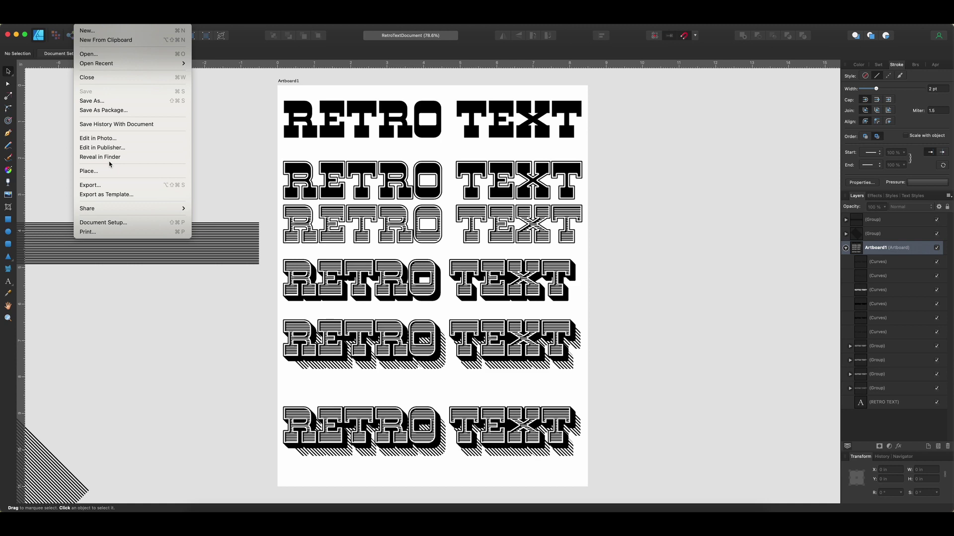
Open the document for editing in Affinity Photo, expand the artboard's layers and select the grouped line-shaded lettering.
{"action": "left_click", "coordinate": [111, 139]}
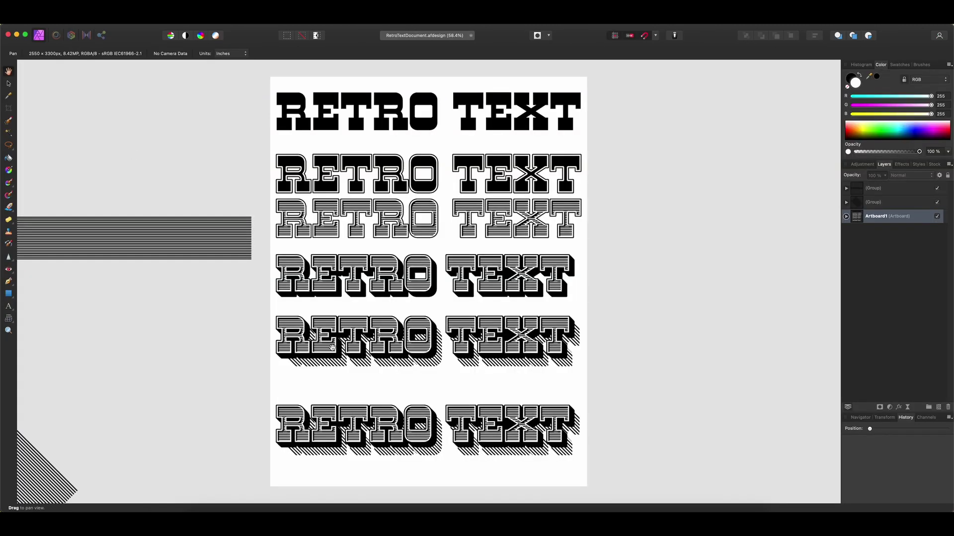
{"action": "left_click", "coordinate": [846, 217]}
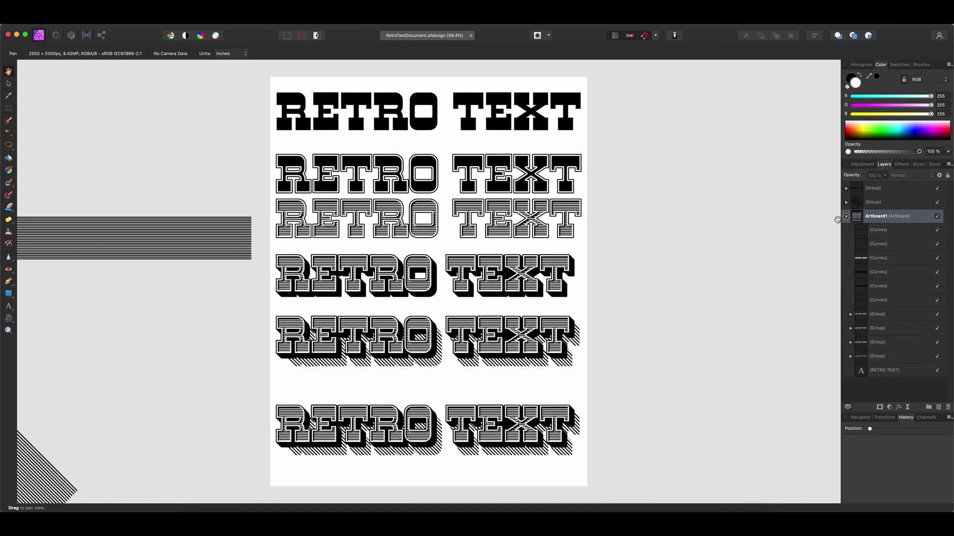
{"action": "left_click", "coordinate": [8, 84]}
{"action": "left_click", "coordinate": [357, 333]}
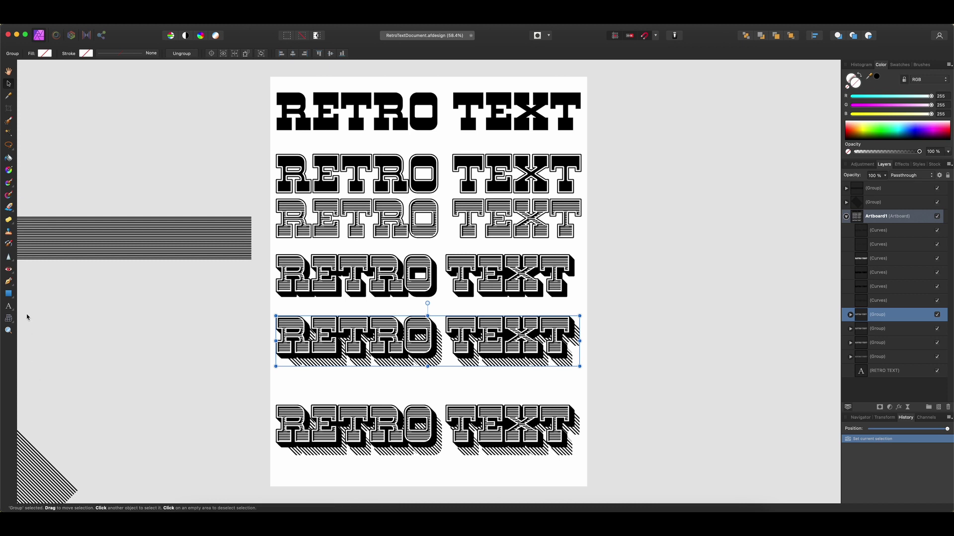
Start a Mesh Warp on the selected lettering, bowing its lower edge up, raising the upper-left corner and lowering both right corners.
{"action": "left_click", "coordinate": [9, 319]}
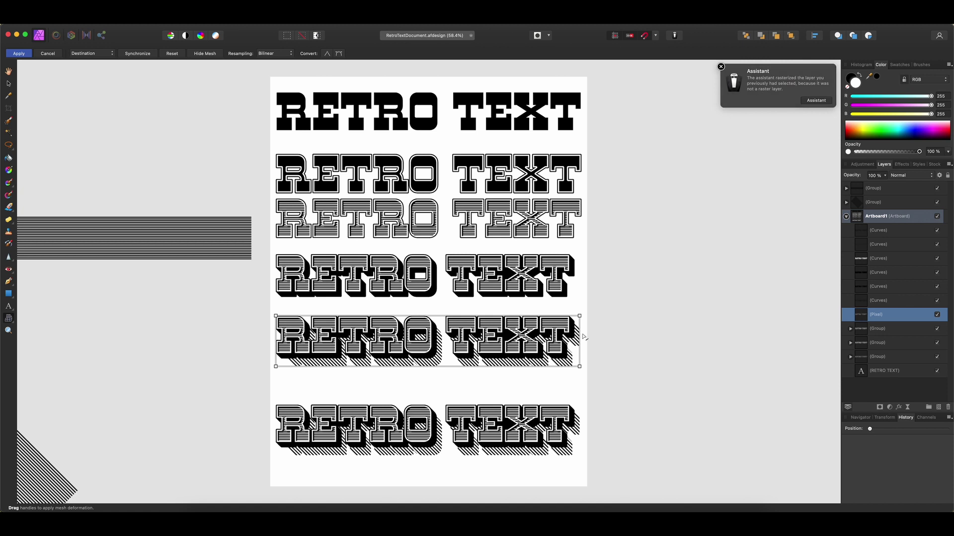
{"action": "left_click", "coordinate": [276, 367]}
{"action": "left_click_drag", "start_coordinate": [377, 367], "coordinate": [378, 354]}
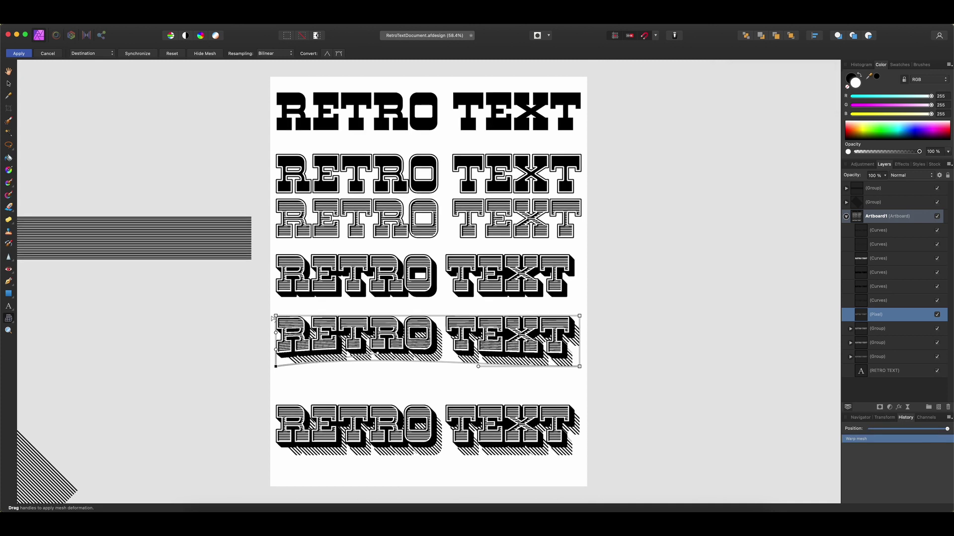
{"action": "left_click_drag", "start_coordinate": [276, 316], "coordinate": [275, 310]}
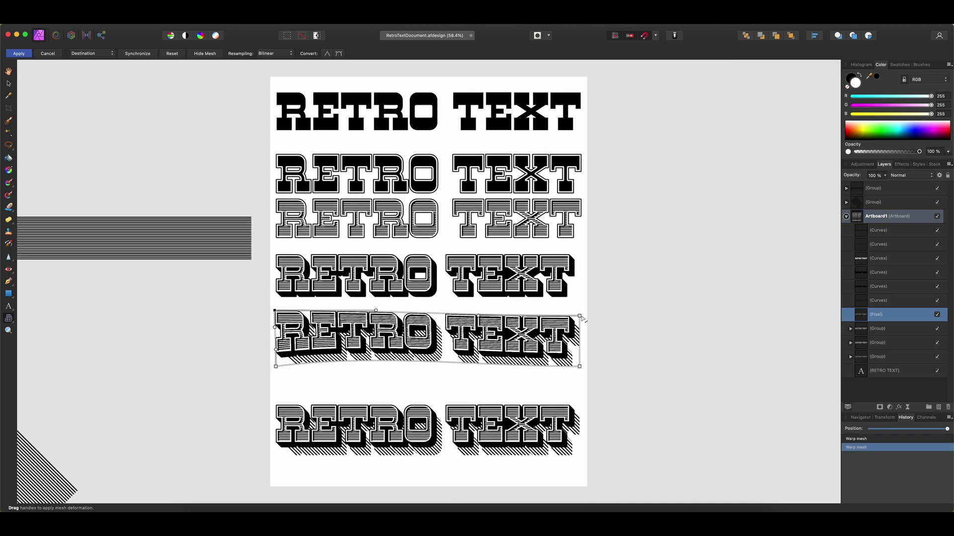
{"action": "left_click_drag", "start_coordinate": [581, 316], "coordinate": [579, 322]}
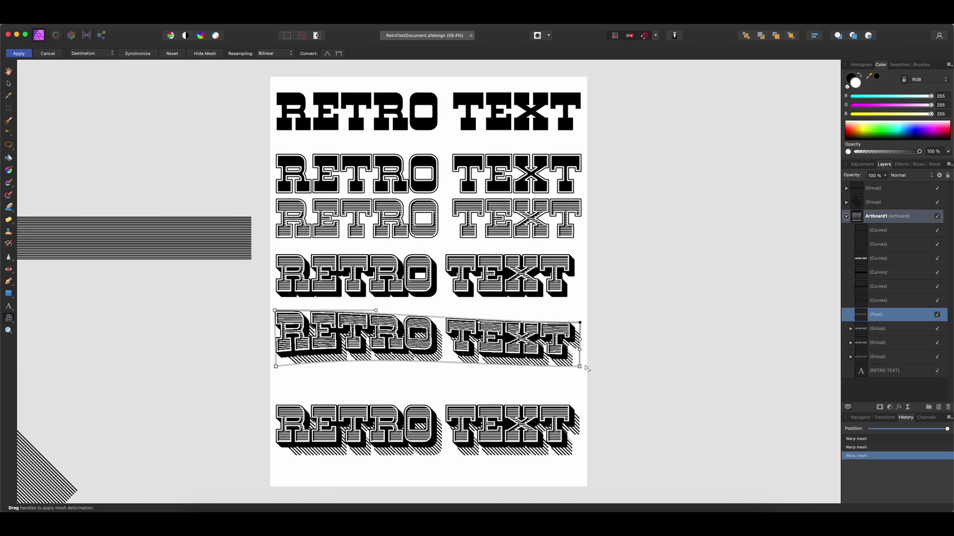
{"action": "left_click_drag", "start_coordinate": [580, 368], "coordinate": [580, 377]}
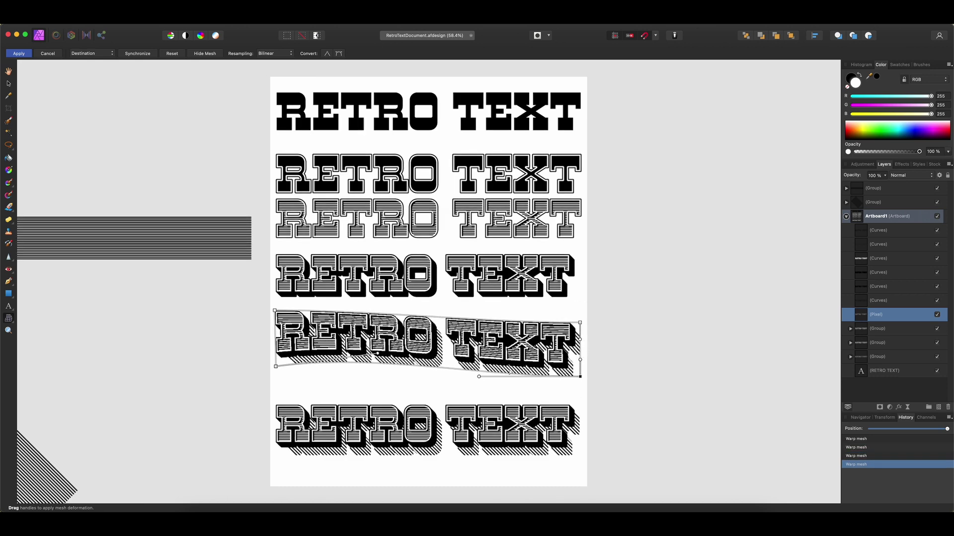
Arch the warp mesh by curving the right half of its upper and lower edges upward, and raise both right corners slightly.
{"action": "left_click", "coordinate": [275, 311]}
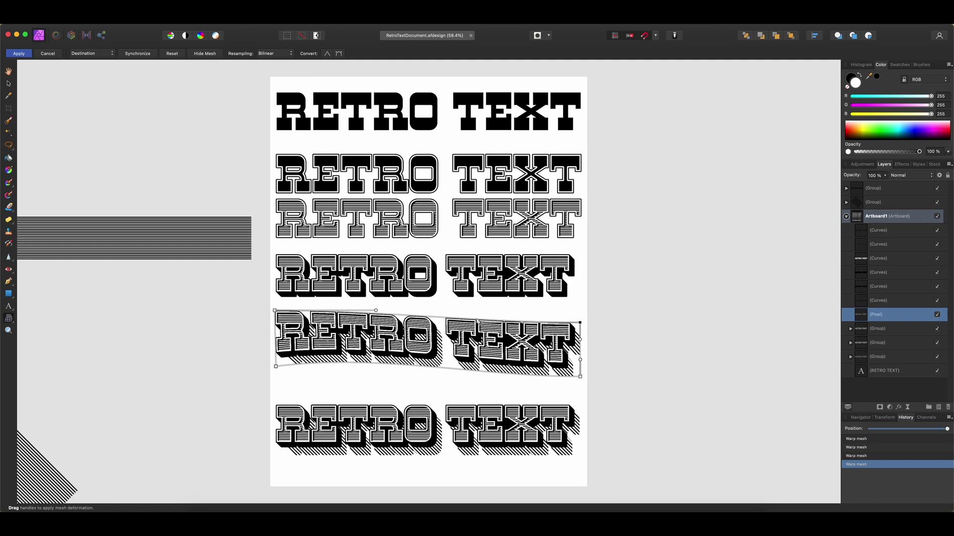
{"action": "left_click_drag", "start_coordinate": [478, 323], "coordinate": [465, 304]}
{"action": "left_click", "coordinate": [580, 377]}
{"action": "left_click_drag", "start_coordinate": [479, 377], "coordinate": [465, 358]}
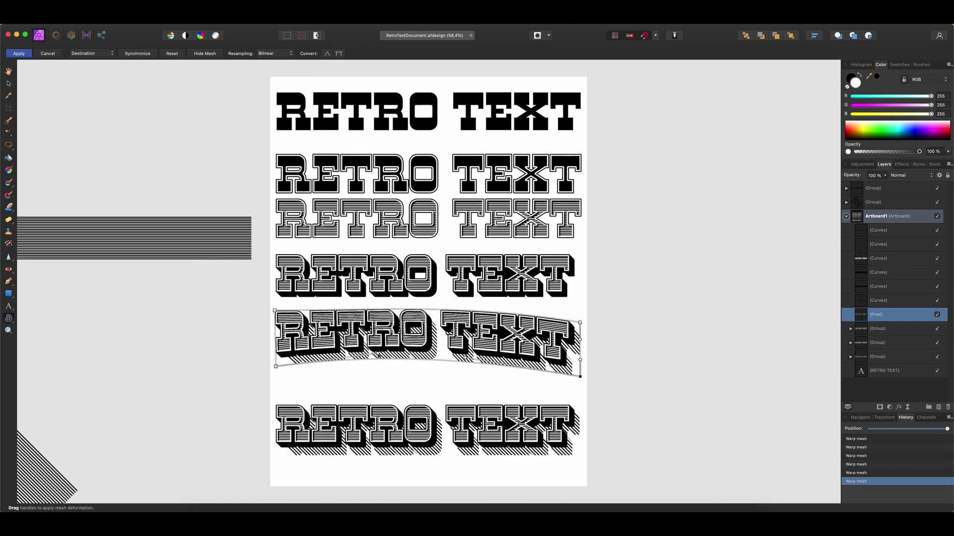
{"action": "left_click_drag", "start_coordinate": [377, 354], "coordinate": [379, 351]}
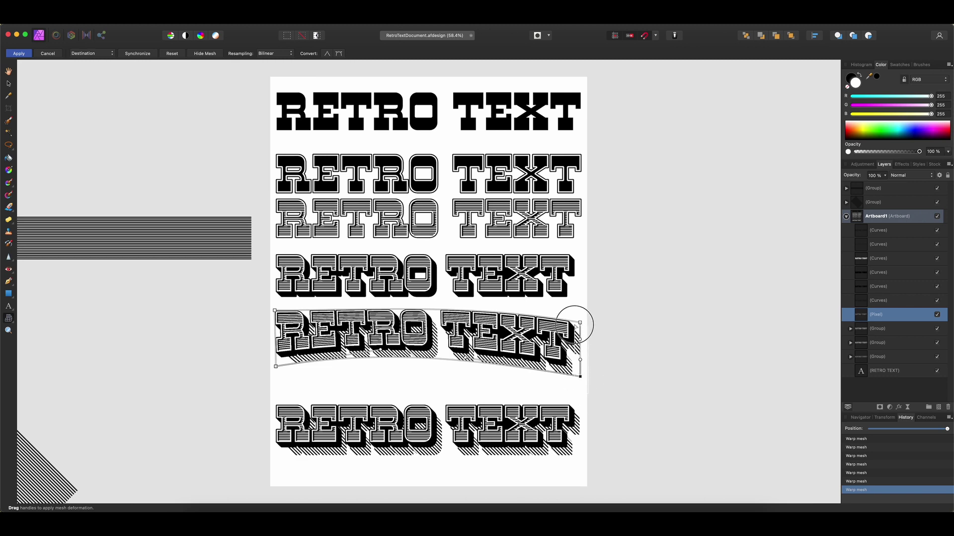
{"action": "left_click", "coordinate": [580, 323]}
{"action": "left_click_drag", "start_coordinate": [580, 323], "coordinate": [581, 314]}
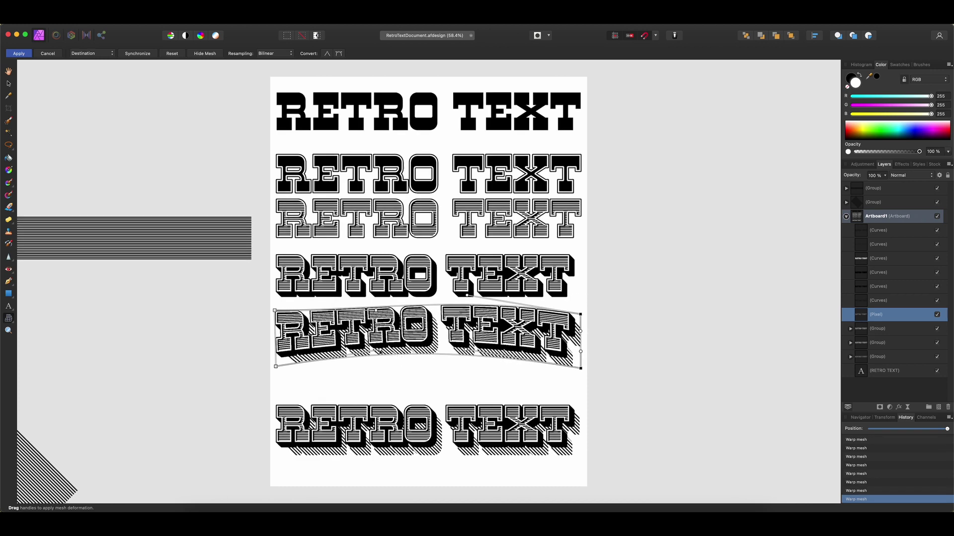
Bend the warp mesh into a wave, pulling the left half down and the right half's curve up and left, and apply the warp.
{"action": "left_click_drag", "start_coordinate": [379, 351], "coordinate": [383, 373]}
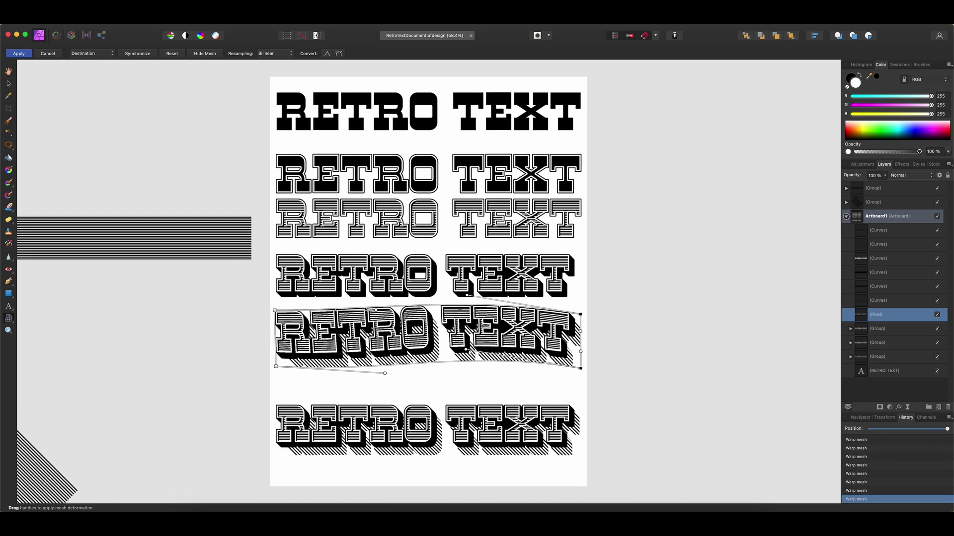
{"action": "left_click_drag", "start_coordinate": [467, 353], "coordinate": [452, 346]}
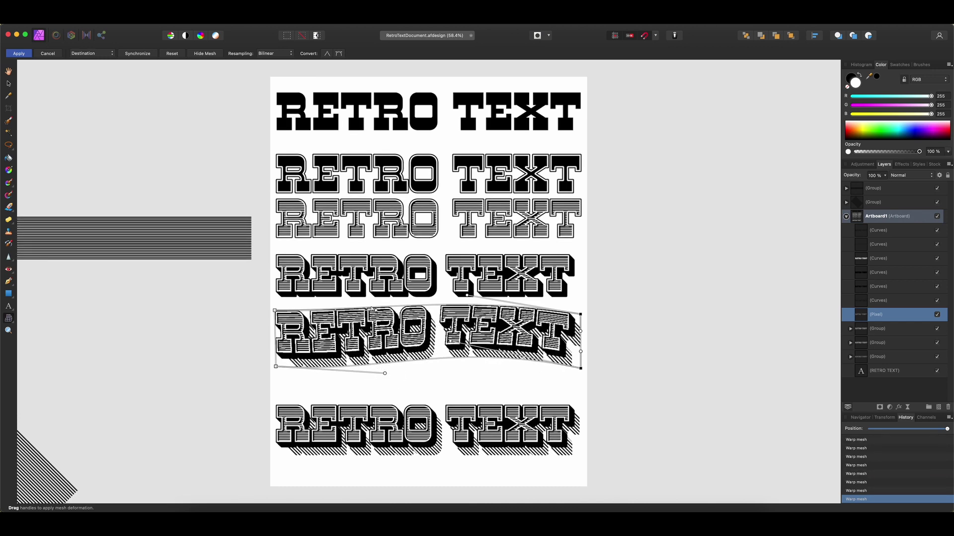
{"action": "left_click_drag", "start_coordinate": [376, 309], "coordinate": [386, 314]}
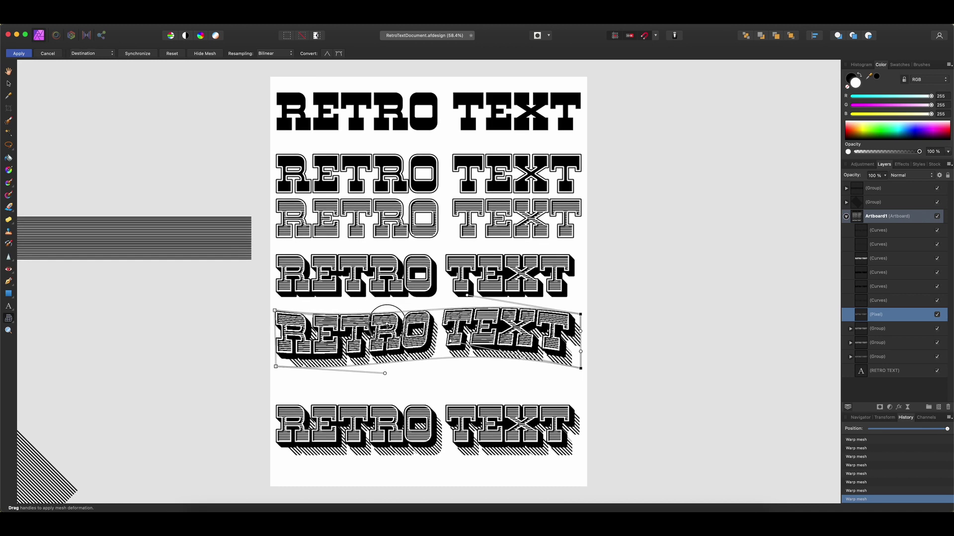
{"action": "left_click_drag", "start_coordinate": [392, 321], "coordinate": [394, 319]}
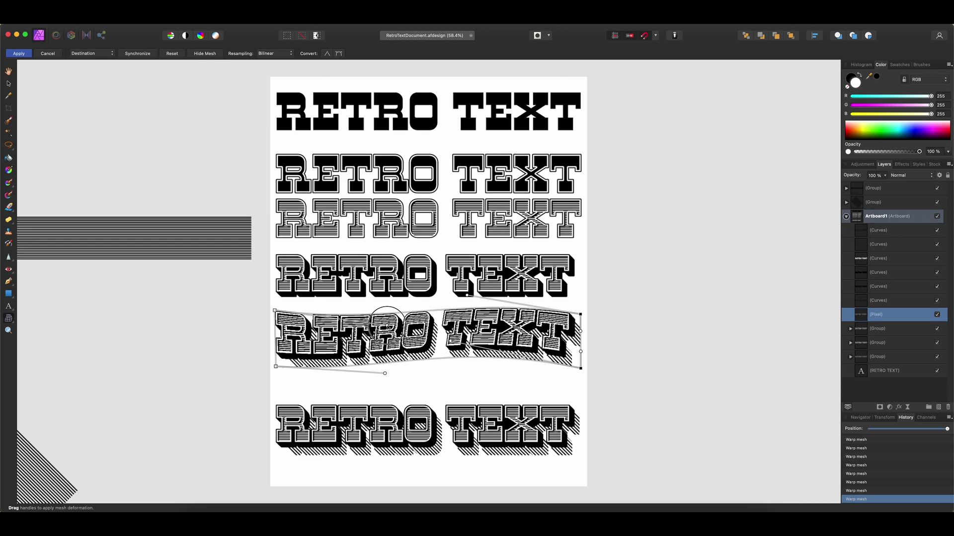
{"action": "left_click_drag", "start_coordinate": [466, 297], "coordinate": [451, 292]}
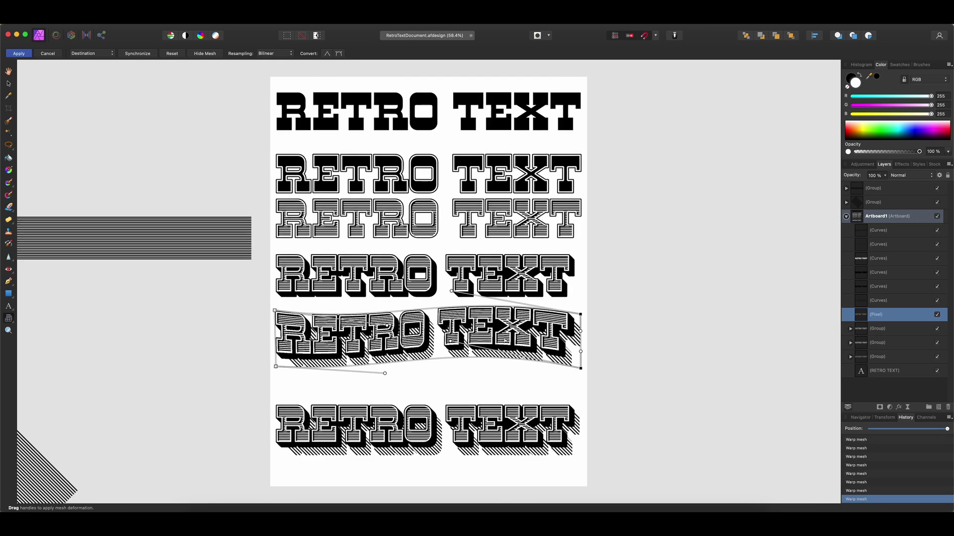
{"action": "left_click", "coordinate": [9, 73]}
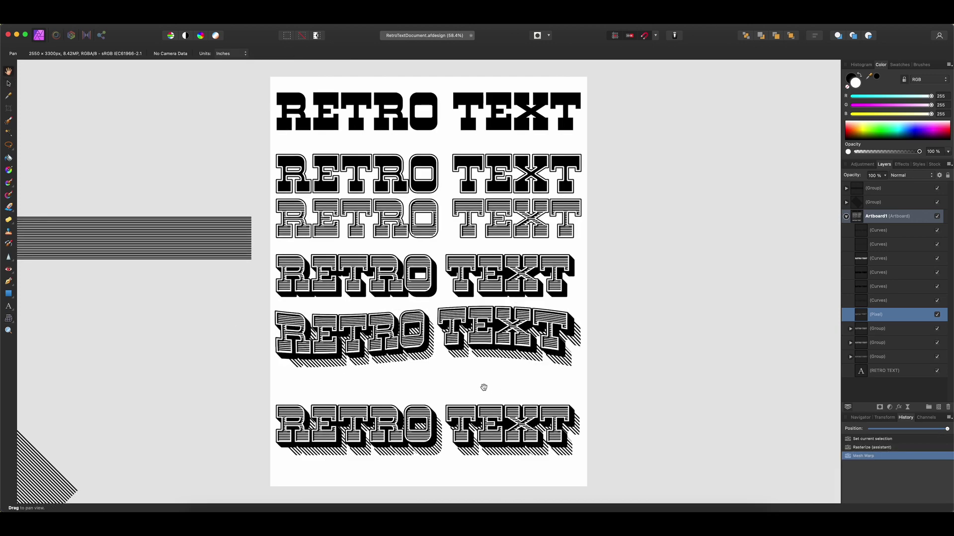
{"action": "scroll", "coordinate": [486, 375], "scroll_direction": "up", "scroll_amount": 5}
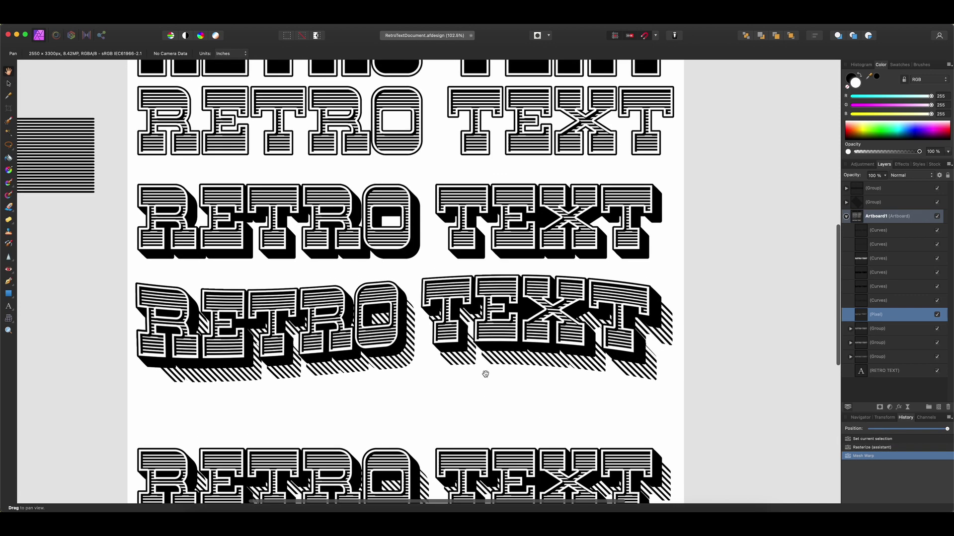